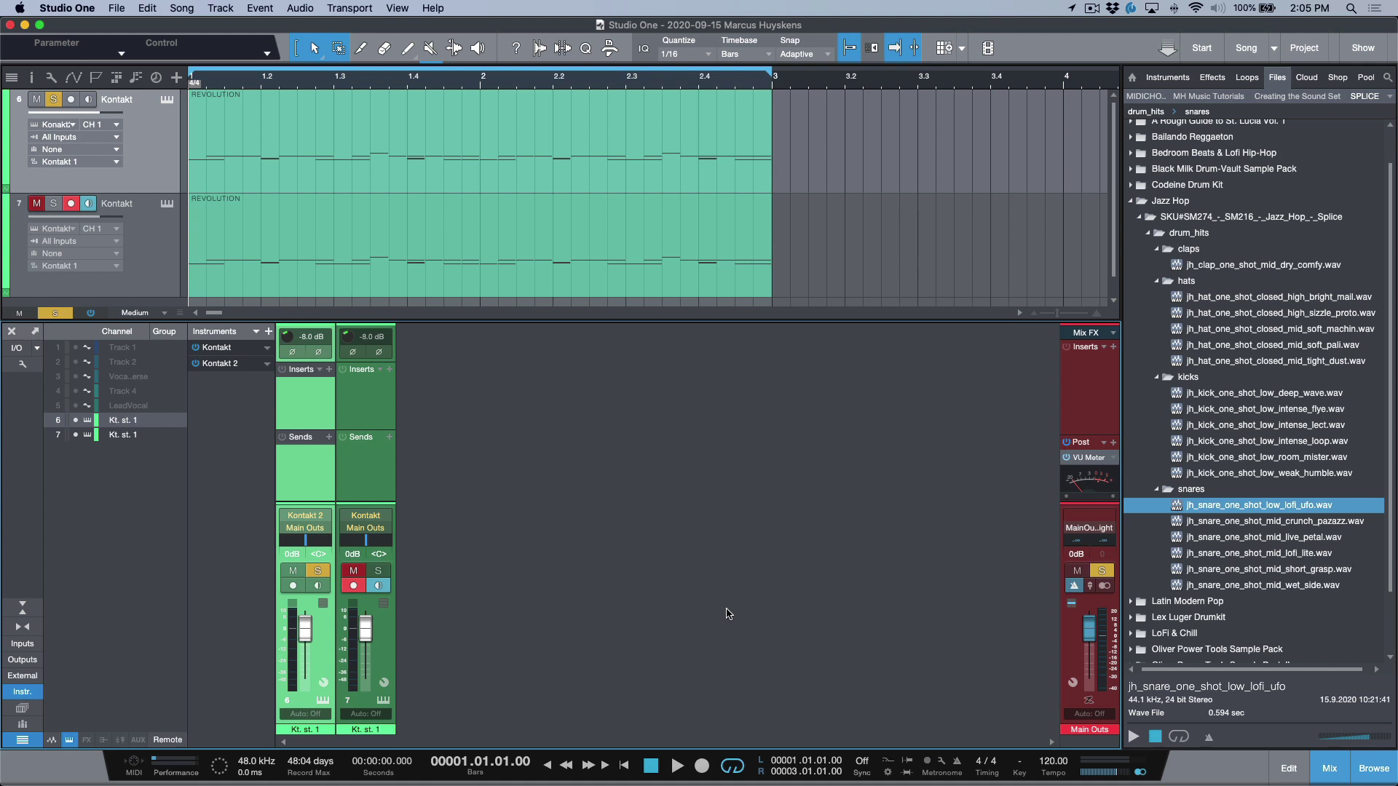
Open track 6's Revolution Drums instrument and load the RV808 - Tape2 snapshot.
{"action": "key", "text": "F11"}
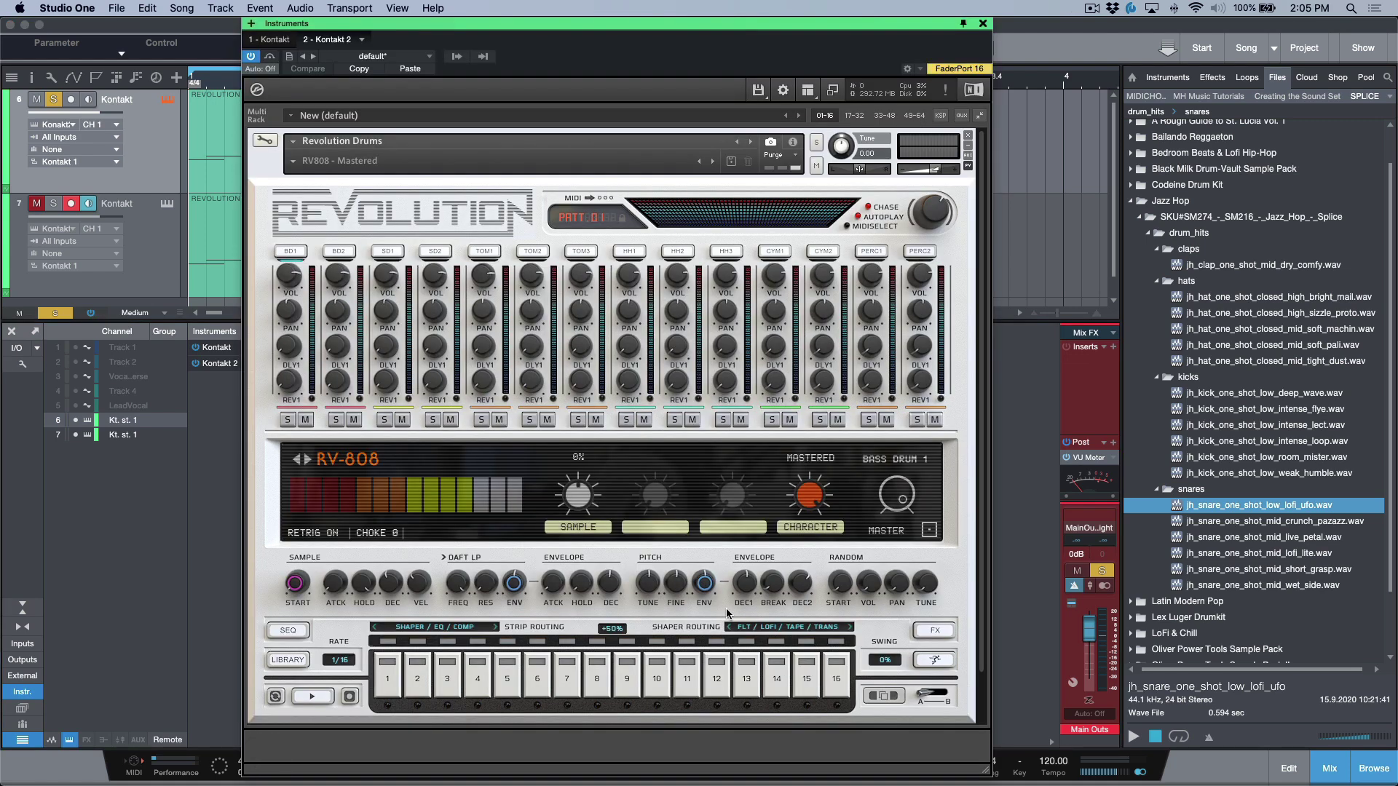
{"action": "left_click_drag", "start_coordinate": [678, 24], "coordinate": [731, 8]}
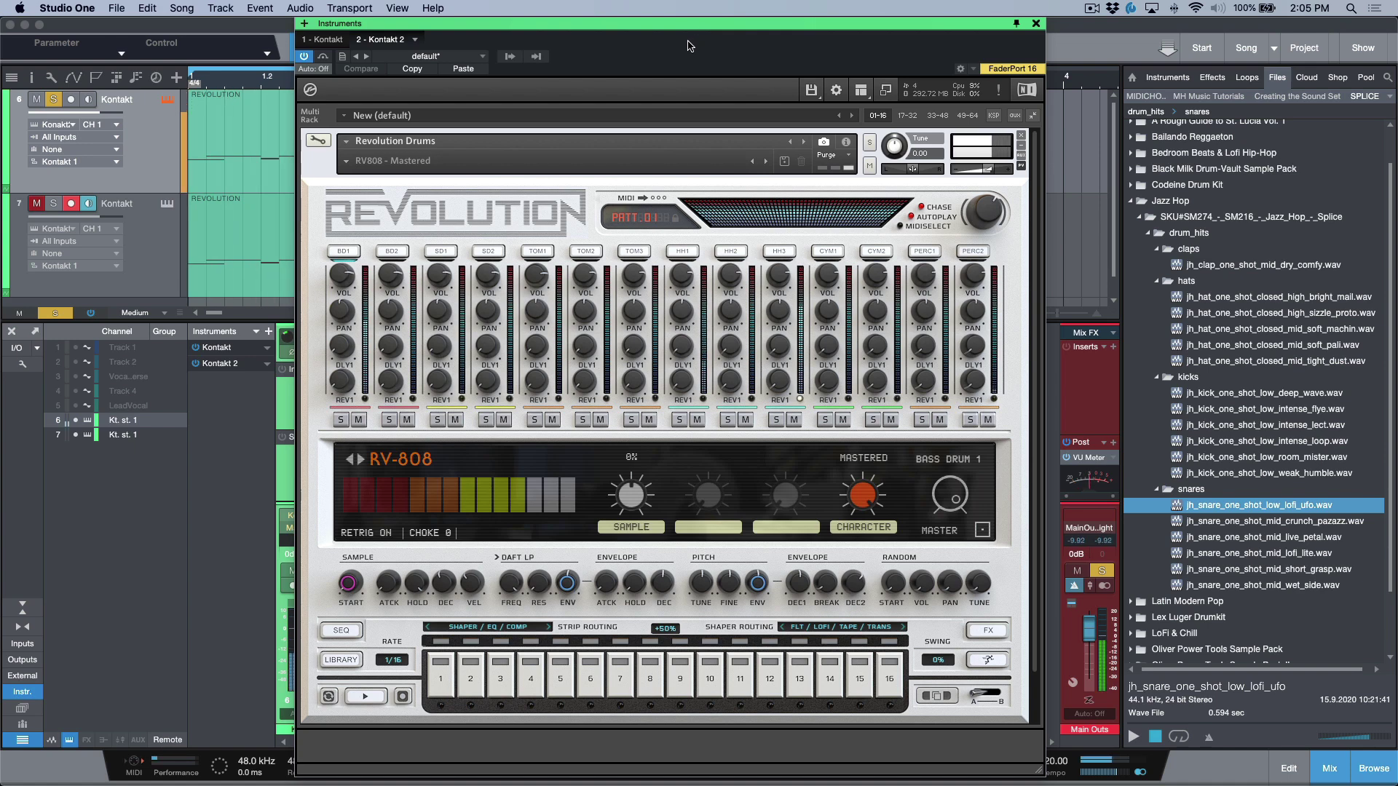
{"action": "left_click", "coordinate": [766, 164]}
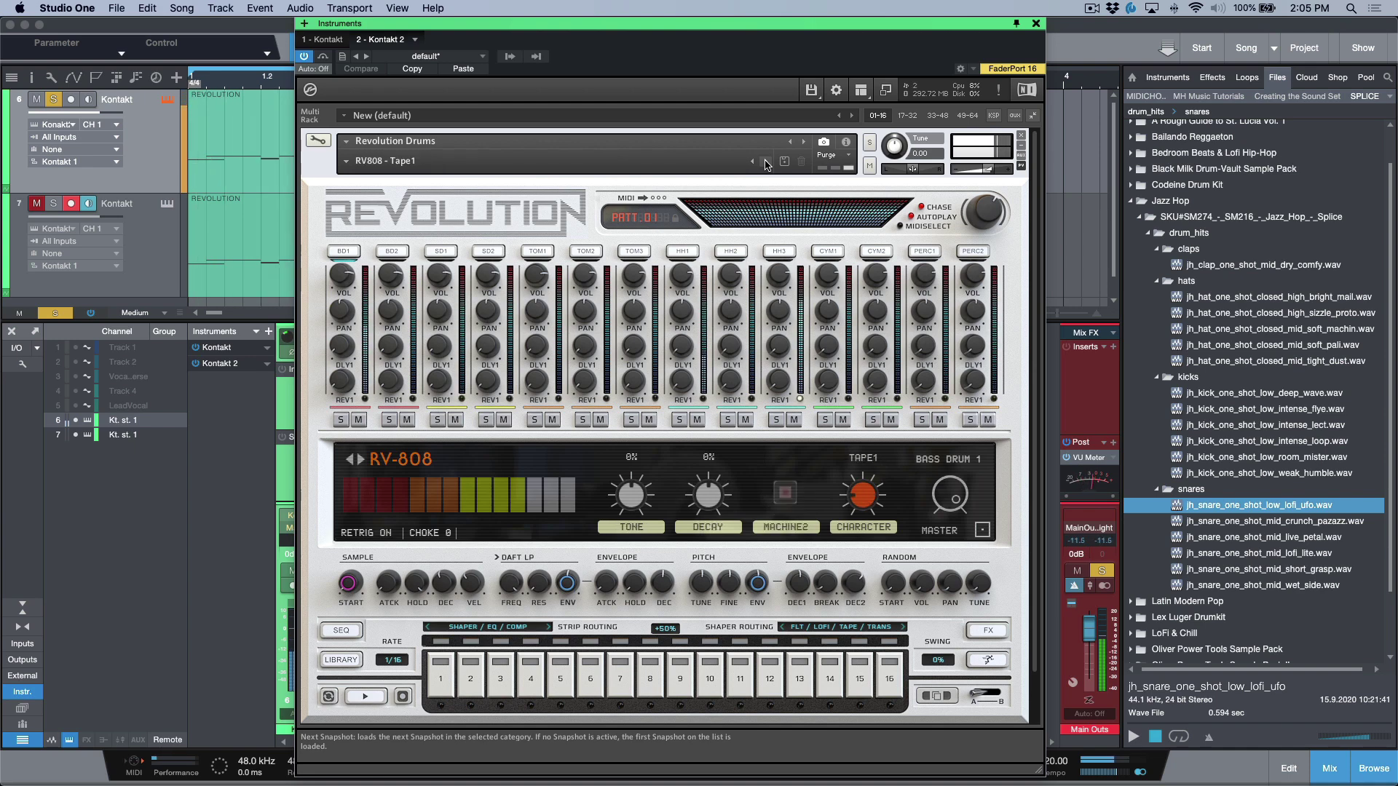
{"action": "left_click", "coordinate": [765, 164]}
{"action": "left_click", "coordinate": [765, 164]}
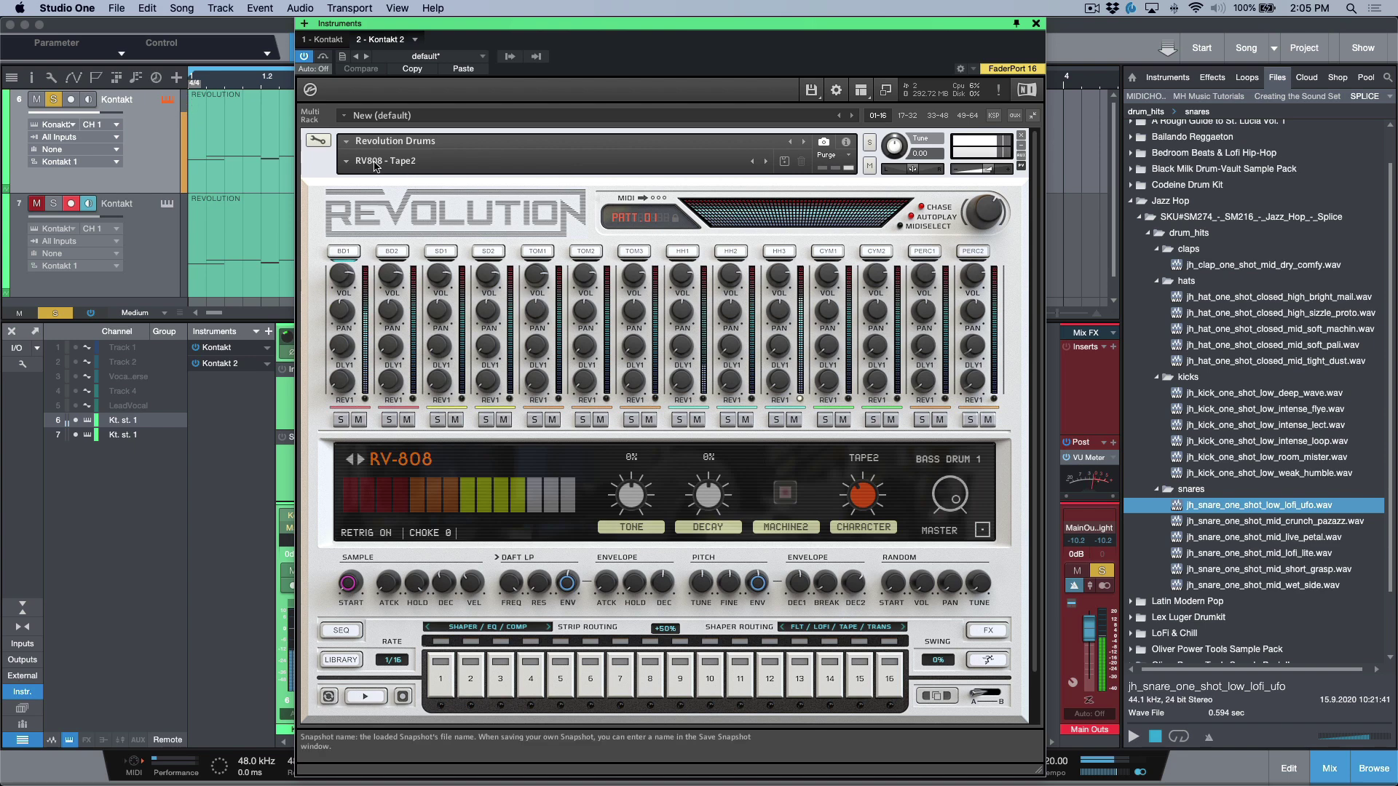
Browse the Revolution snapshot categories from Drum Machines to Processed Kits and close the instrument window.
{"action": "left_click", "coordinate": [348, 163]}
{"action": "mouse_move", "coordinate": [374, 176]}
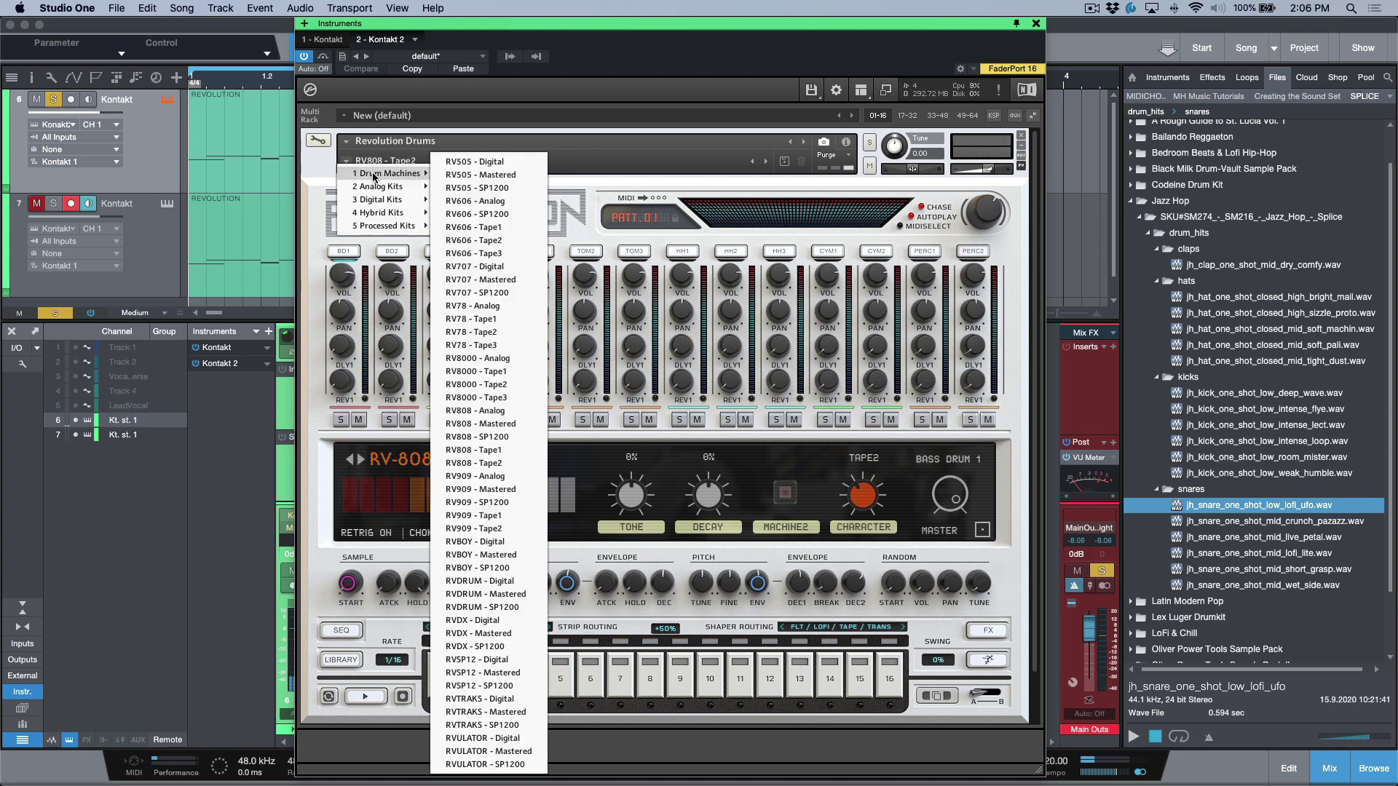
{"action": "mouse_move", "coordinate": [379, 202]}
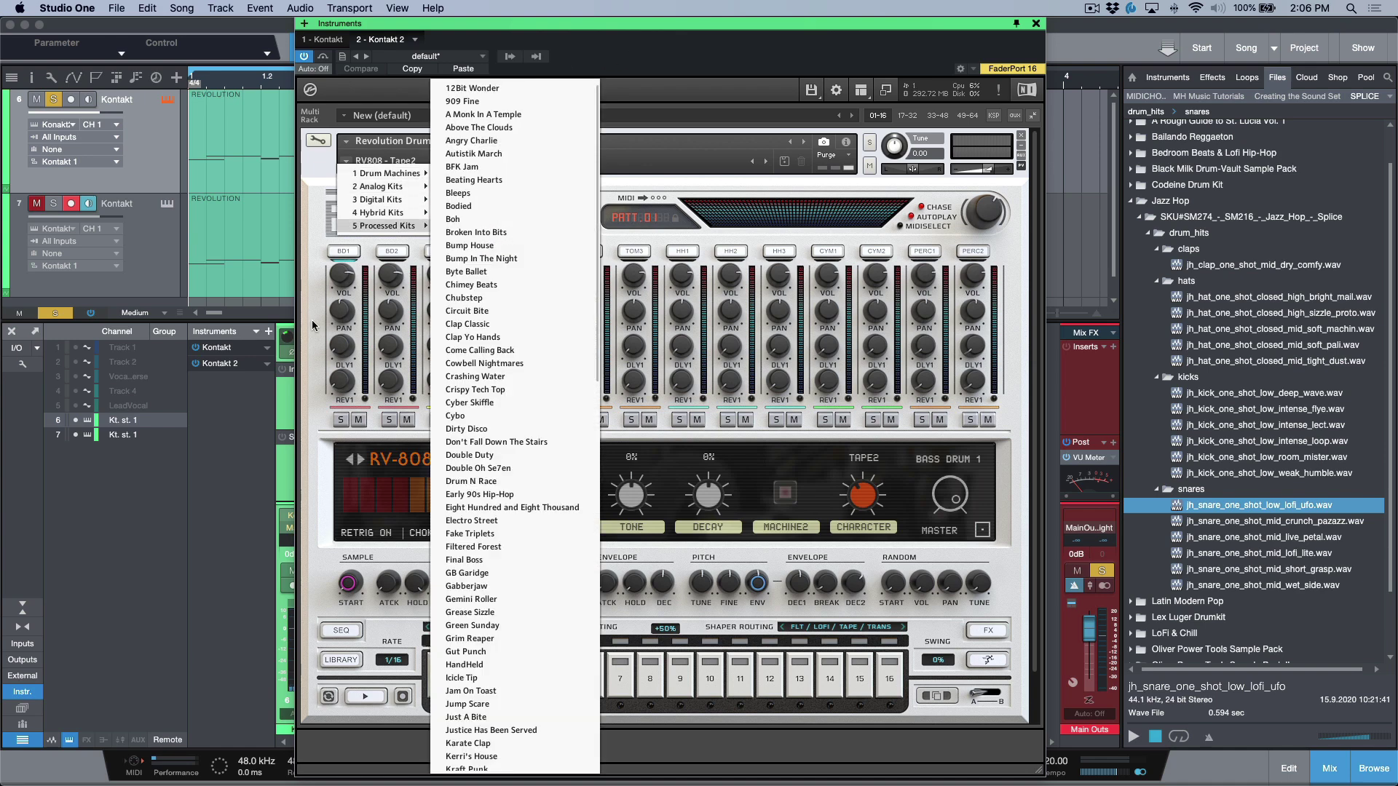
{"action": "left_click", "coordinate": [311, 321]}
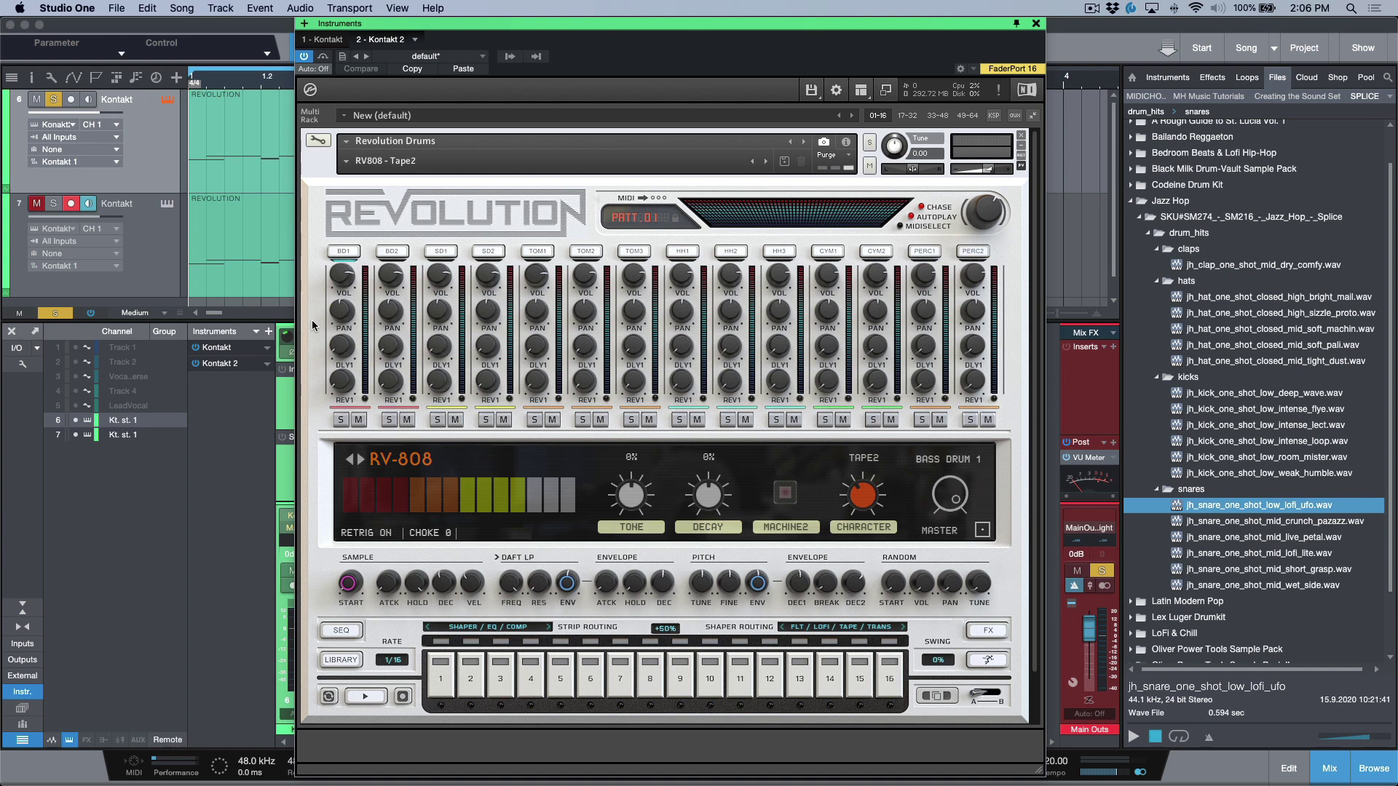
{"action": "left_click", "coordinate": [1036, 25]}
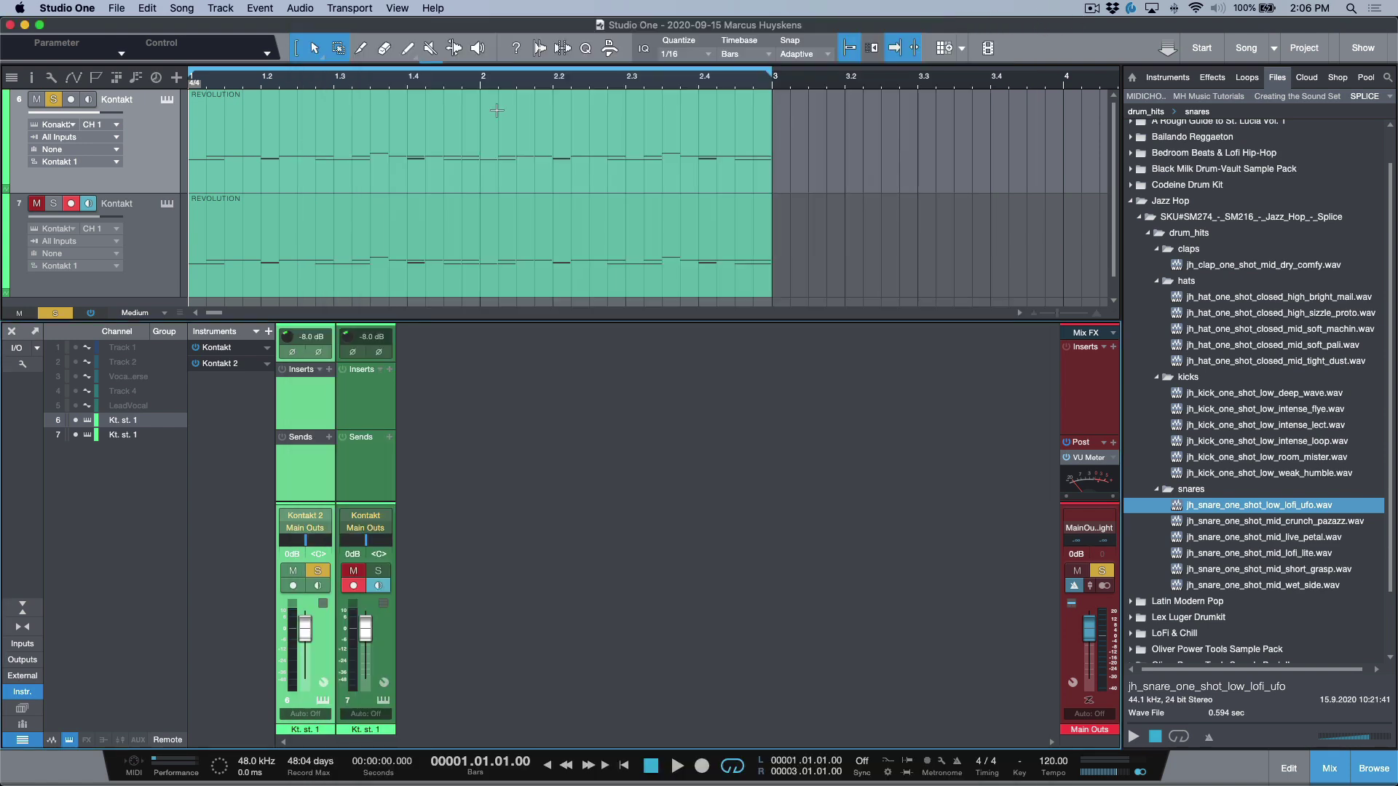
Duplicate the REVOLUTION part on track 6 to bar 3 and convert the copy to a pattern.
{"action": "double_click", "coordinate": [277, 163]}
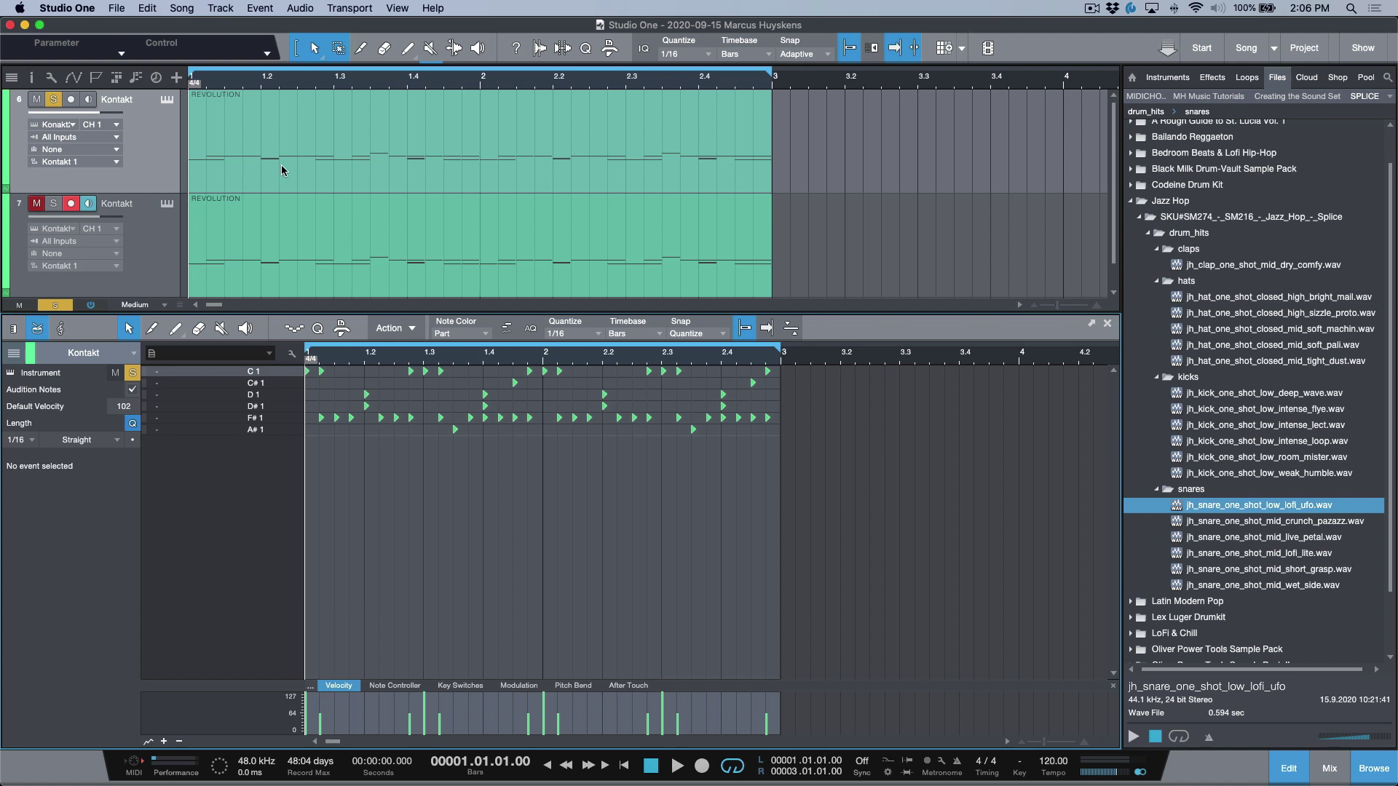
{"action": "key", "text": "d"}
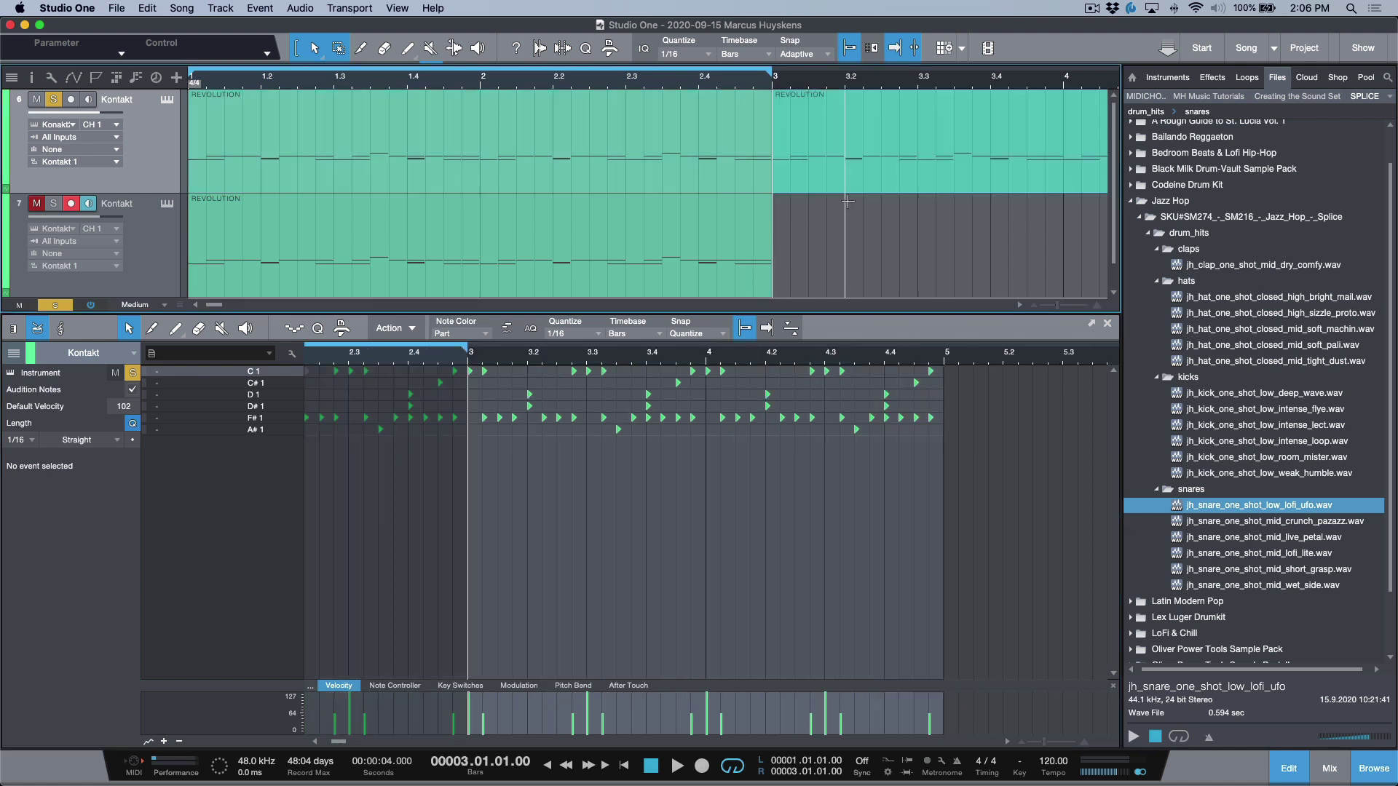
{"action": "key", "text": "F5"}
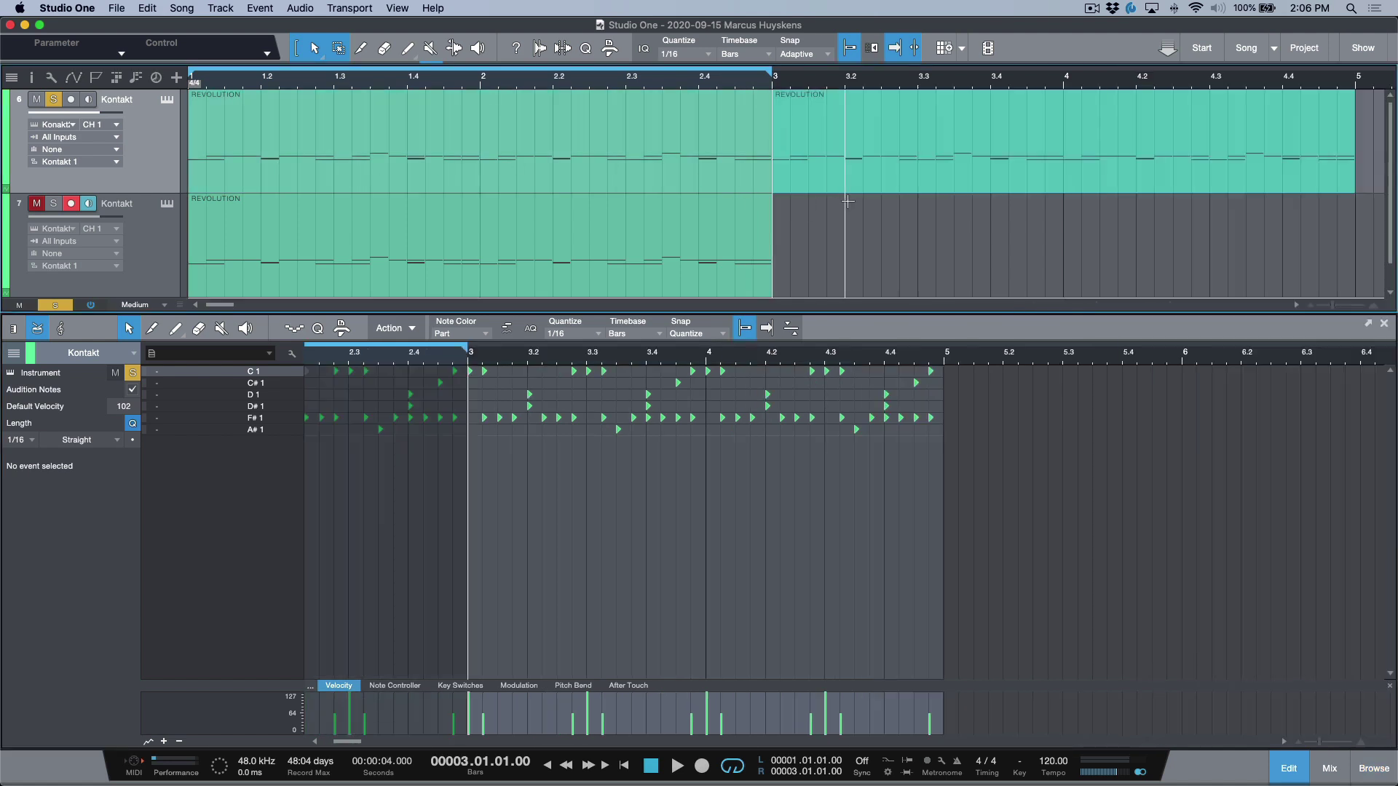
{"action": "right_click", "coordinate": [862, 183]}
{"action": "mouse_move", "coordinate": [932, 461]}
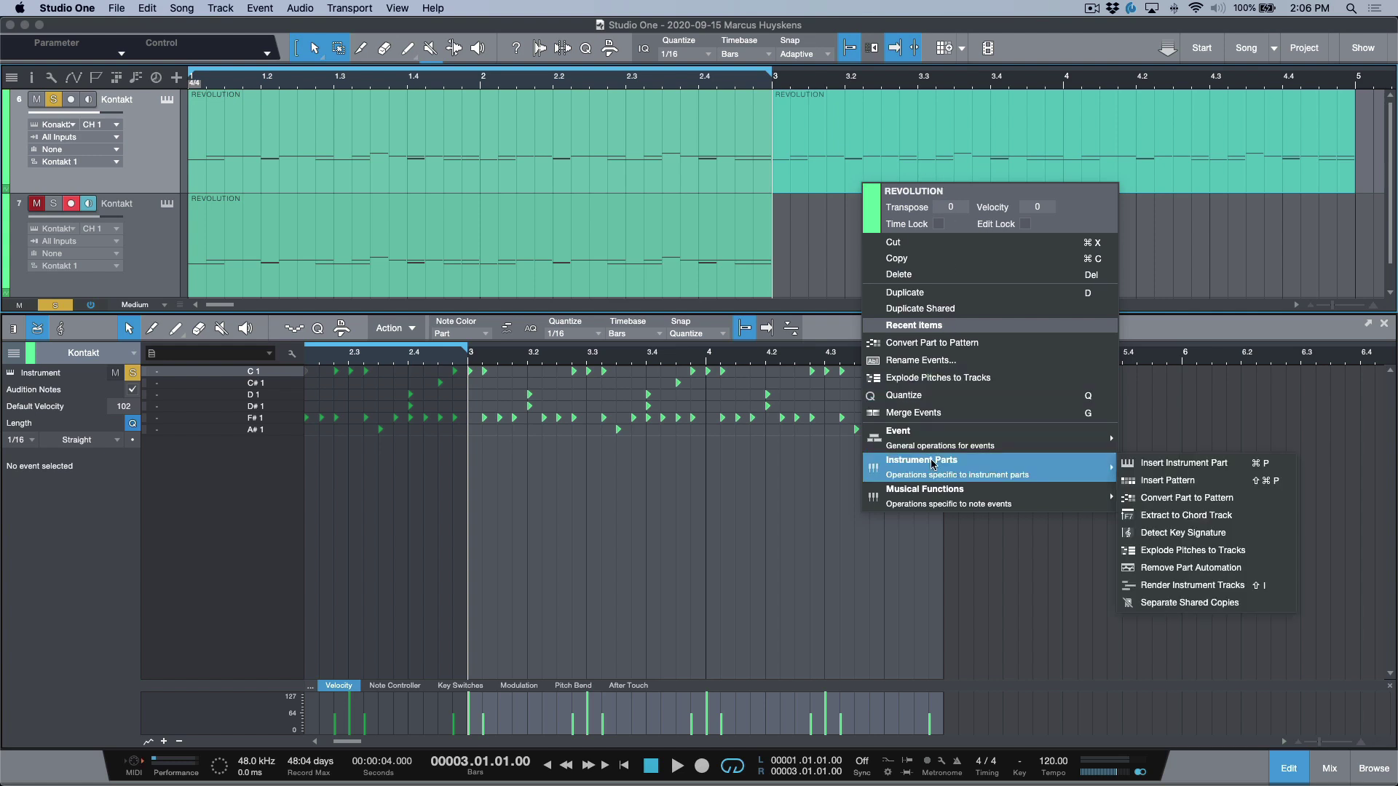
{"action": "left_click", "coordinate": [1183, 500]}
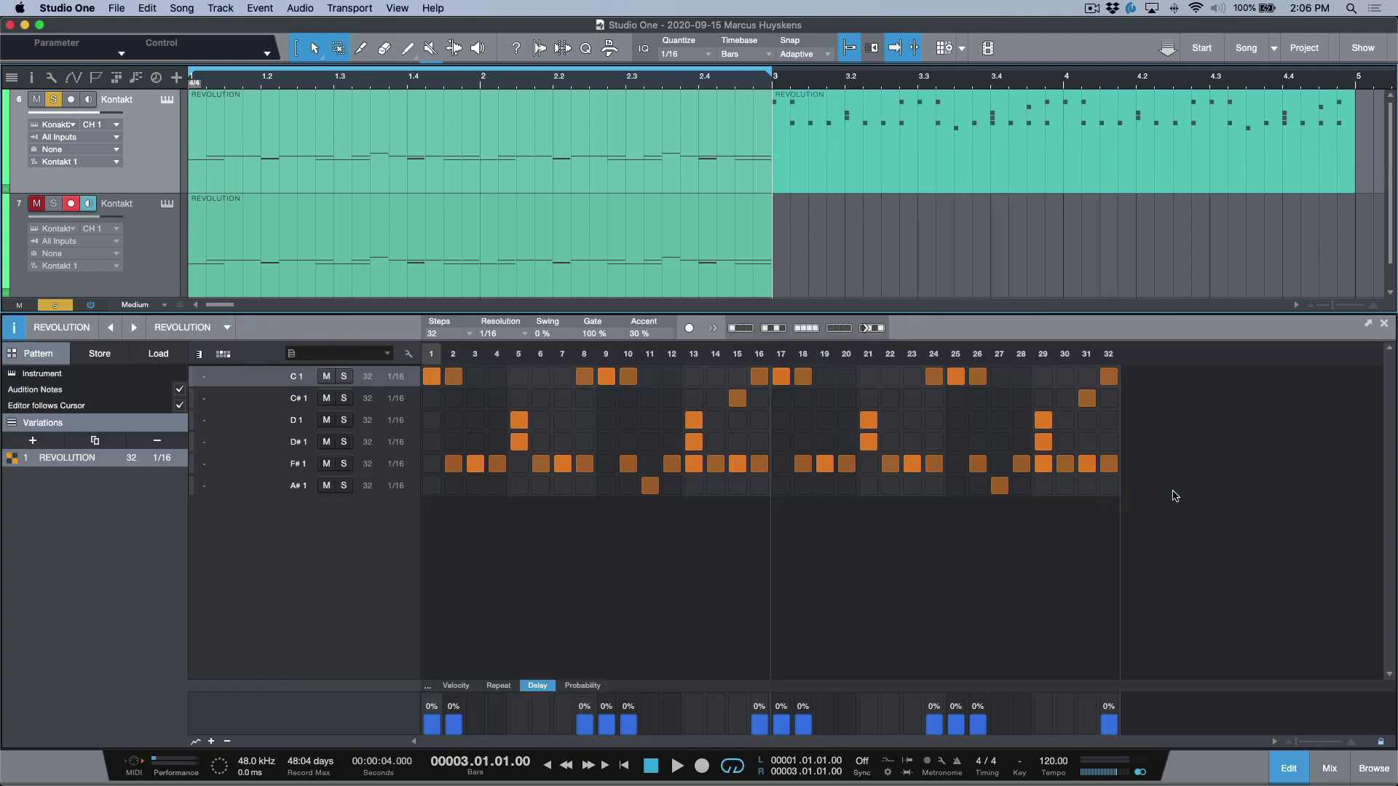
Compare the drum editor view of track 6's original part with the step view of its converted pattern.
{"action": "left_click", "coordinate": [694, 184]}
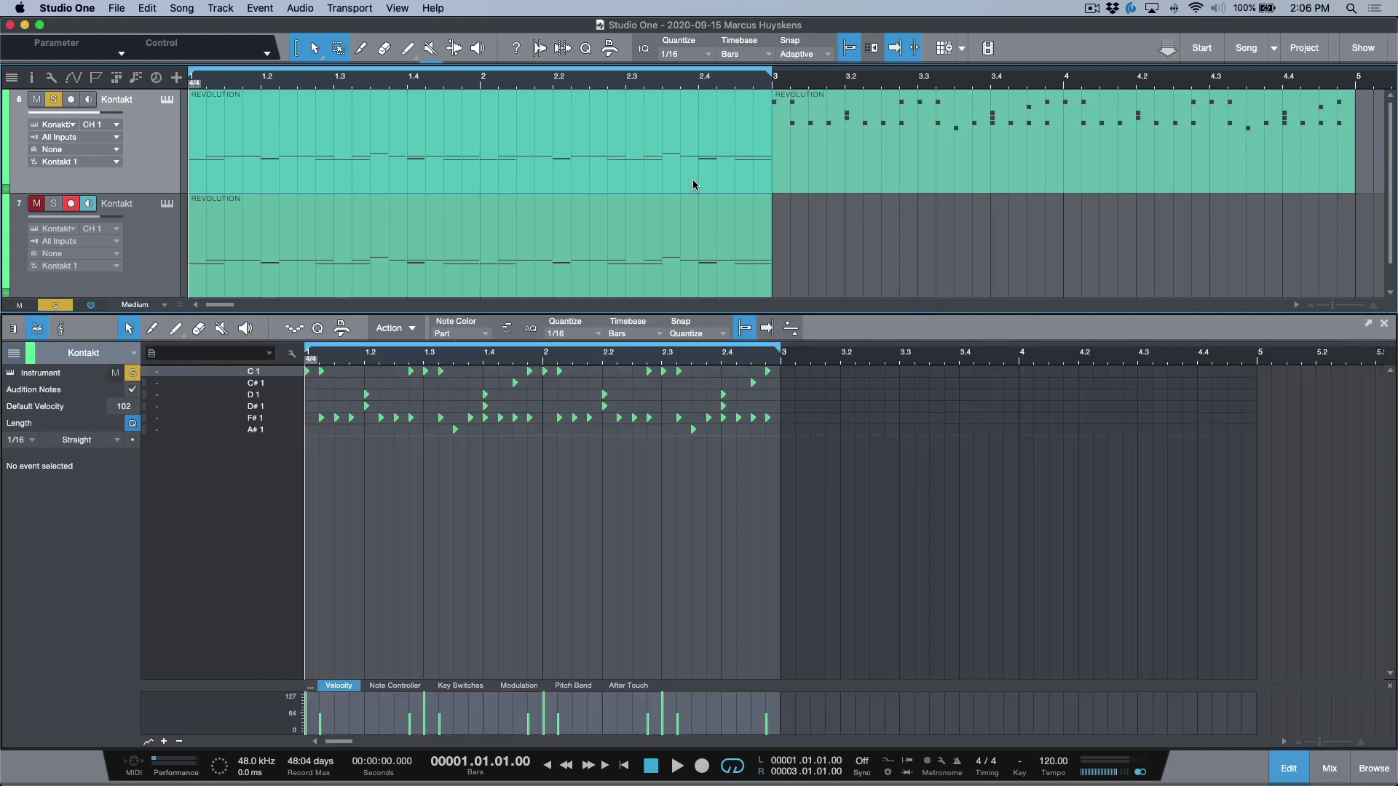
{"action": "left_click", "coordinate": [881, 187]}
{"action": "left_click", "coordinate": [723, 167]}
{"action": "left_click", "coordinate": [876, 163]}
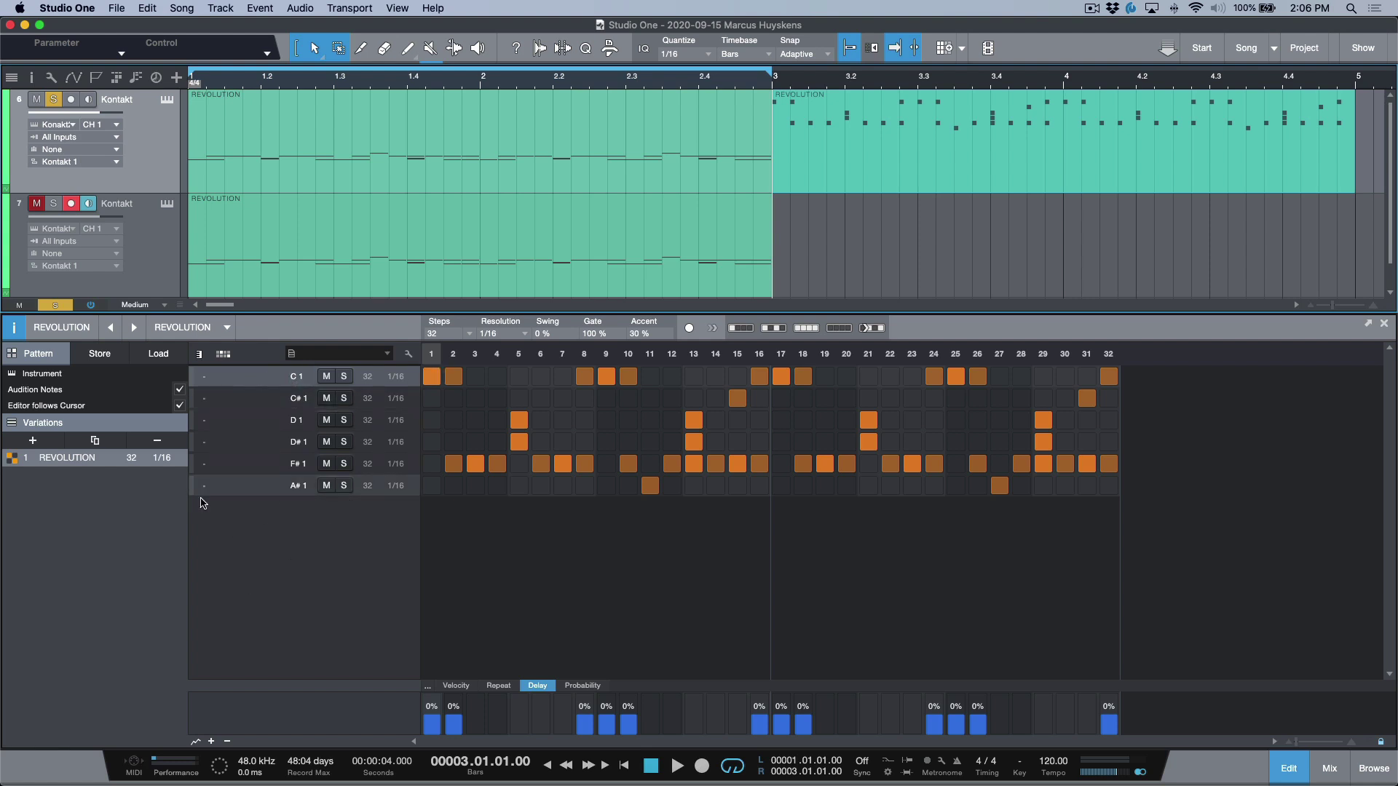
{"action": "left_click", "coordinate": [374, 176]}
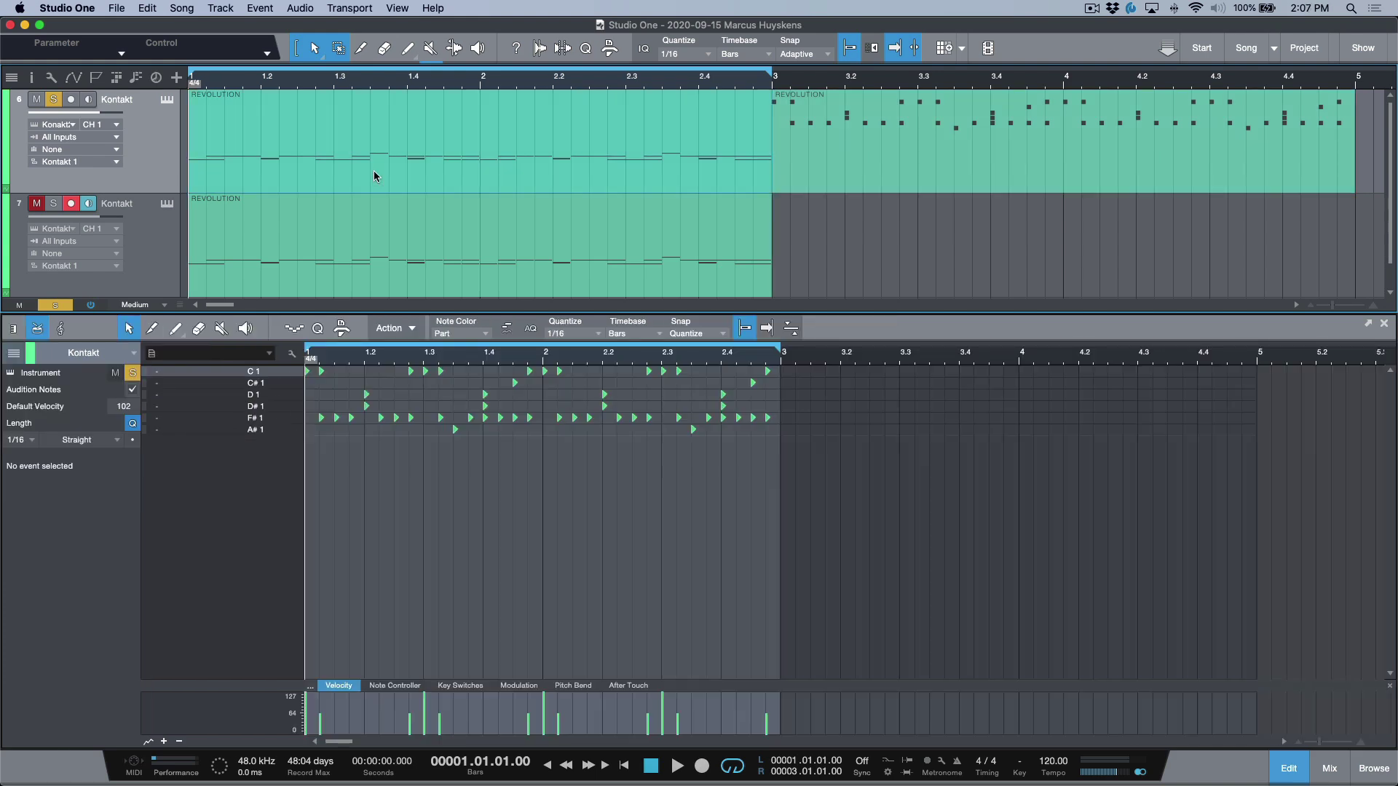
{"action": "left_click", "coordinate": [865, 177]}
Select track 7 and audition it with its Kontakt instrument in view, closing the instrument window at the end.
{"action": "left_click", "coordinate": [142, 255]}
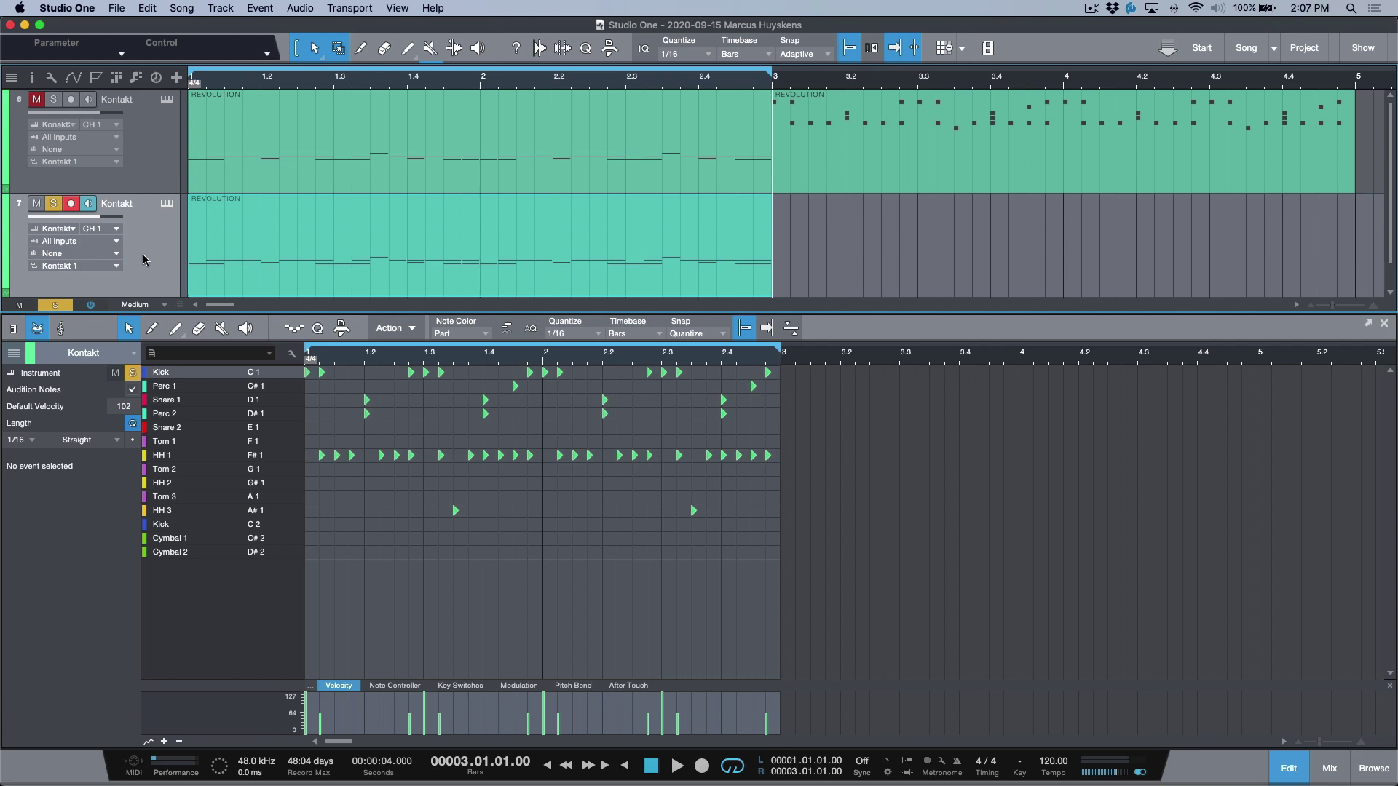
{"action": "left_click", "coordinate": [166, 205]}
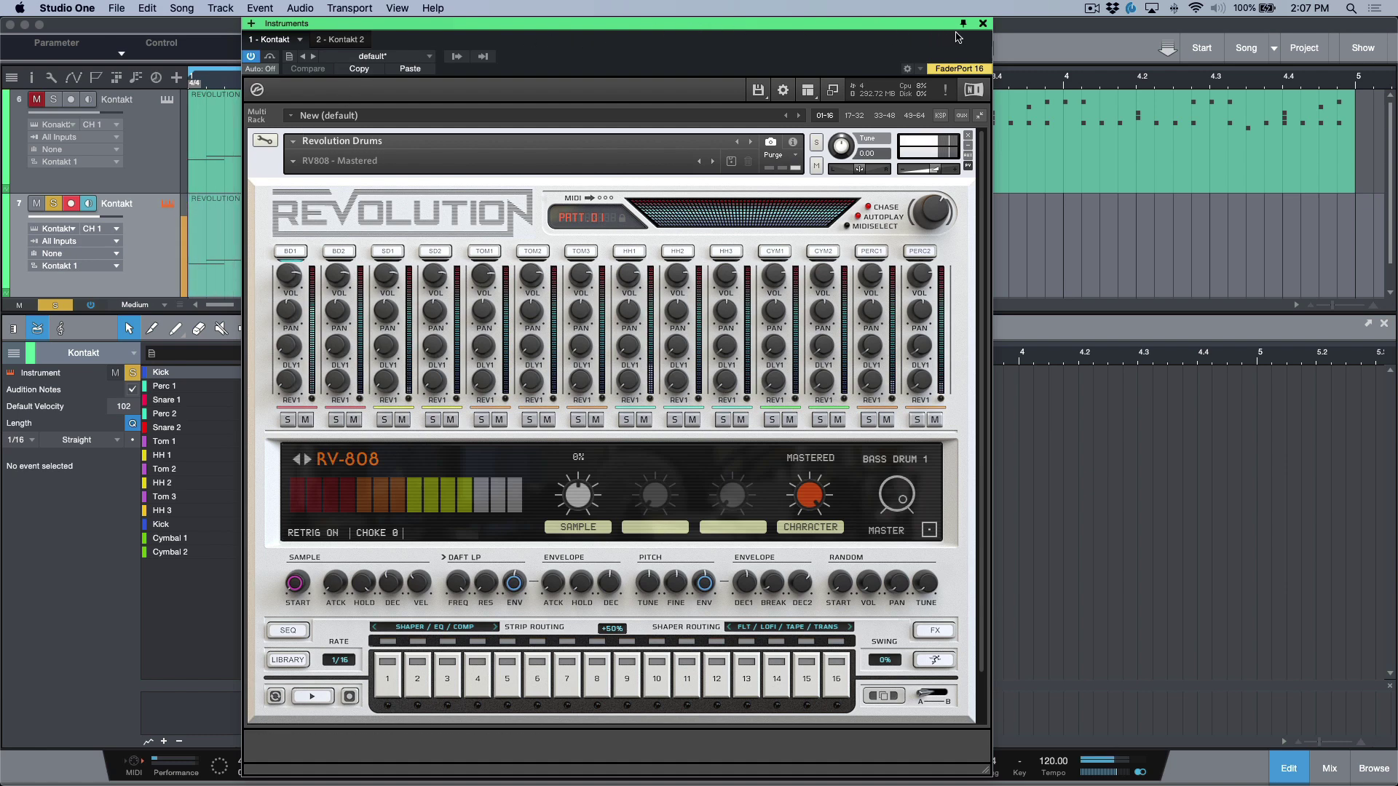
{"action": "left_click", "coordinate": [983, 23]}
{"action": "key", "text": "space"}
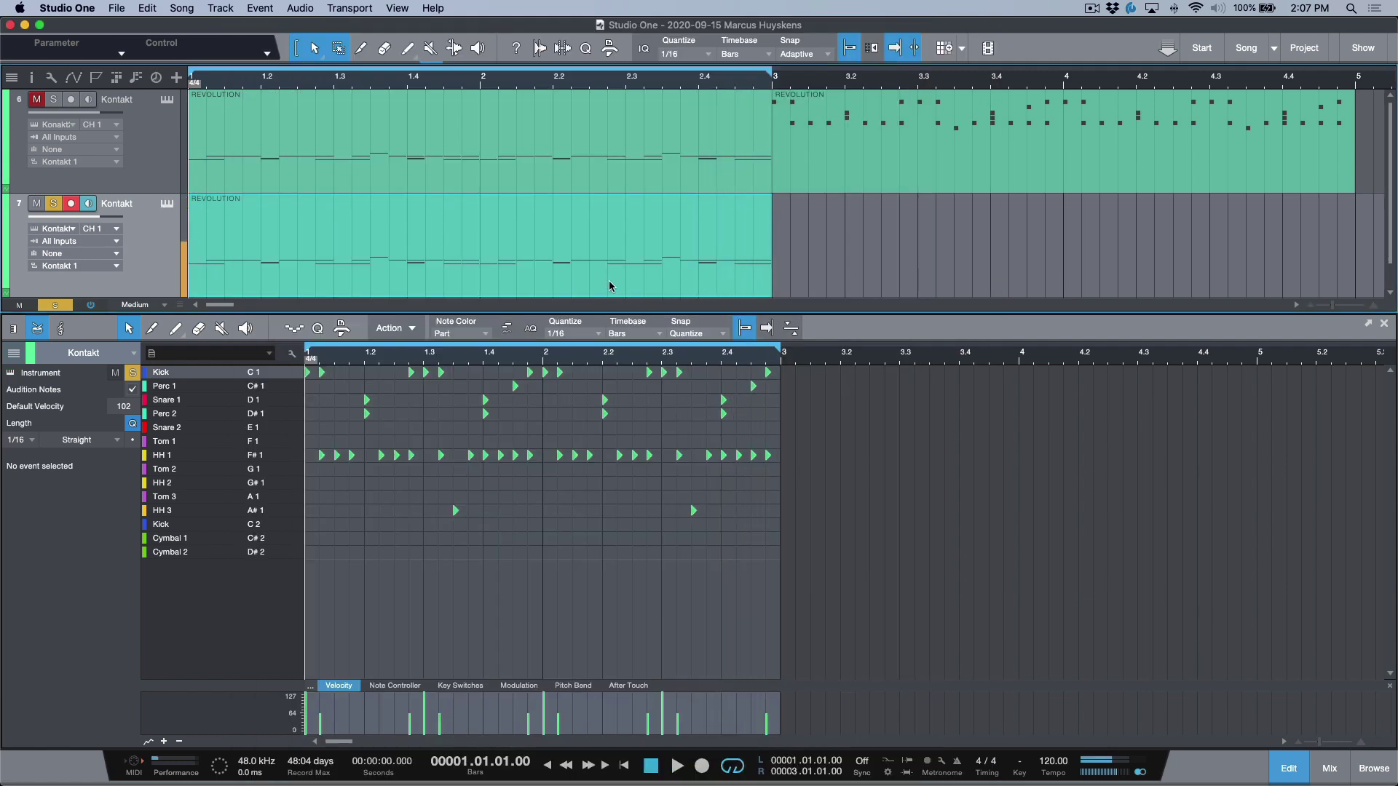
Duplicate the REVOLUTION part on track 7 to bar 3 and convert the copy to a pattern.
{"action": "key", "text": "d"}
{"action": "right_click", "coordinate": [928, 284]}
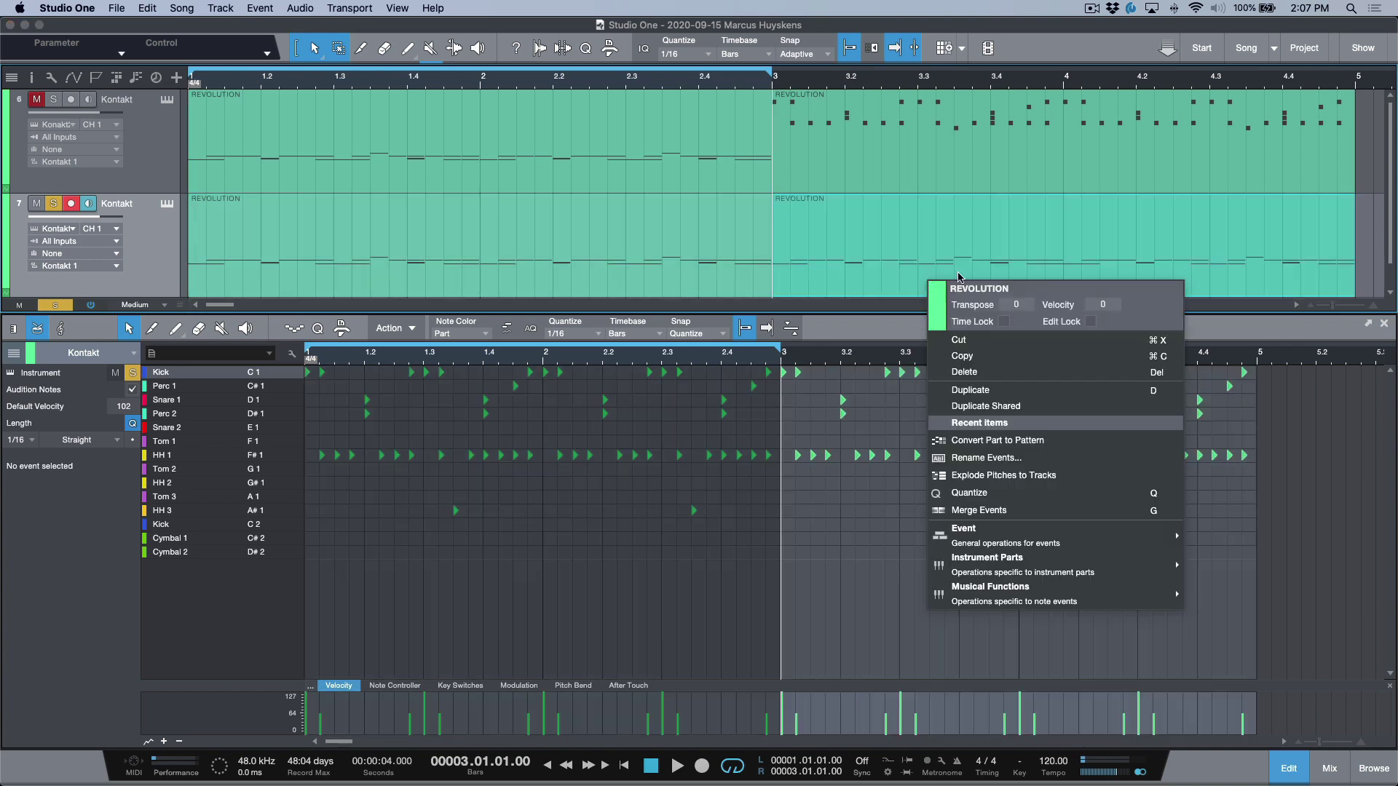
{"action": "left_click", "coordinate": [997, 440]}
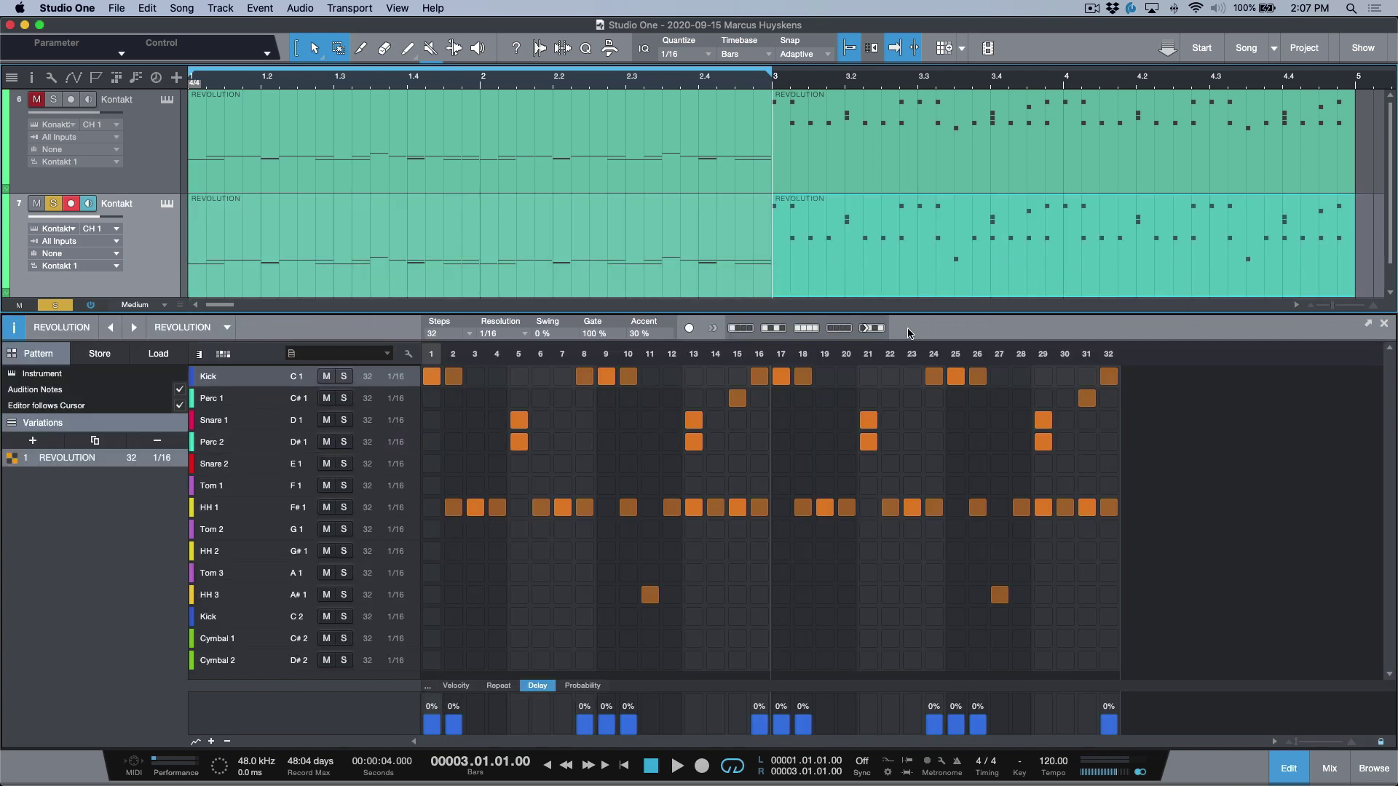
Examine the two Kick rows in track 7's pattern and compare its row names with track 6's pattern and part.
{"action": "left_click", "coordinate": [257, 379]}
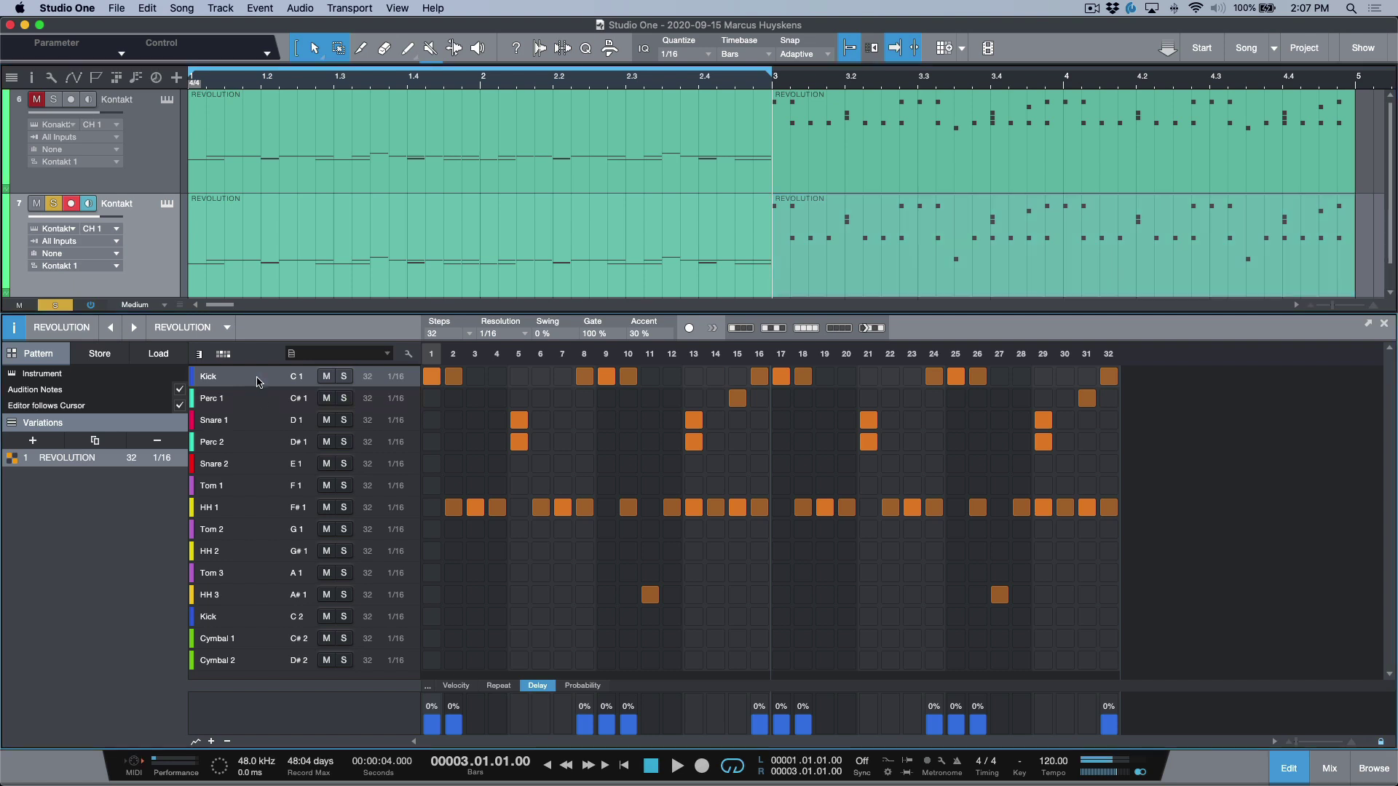
{"action": "left_click", "coordinate": [251, 616]}
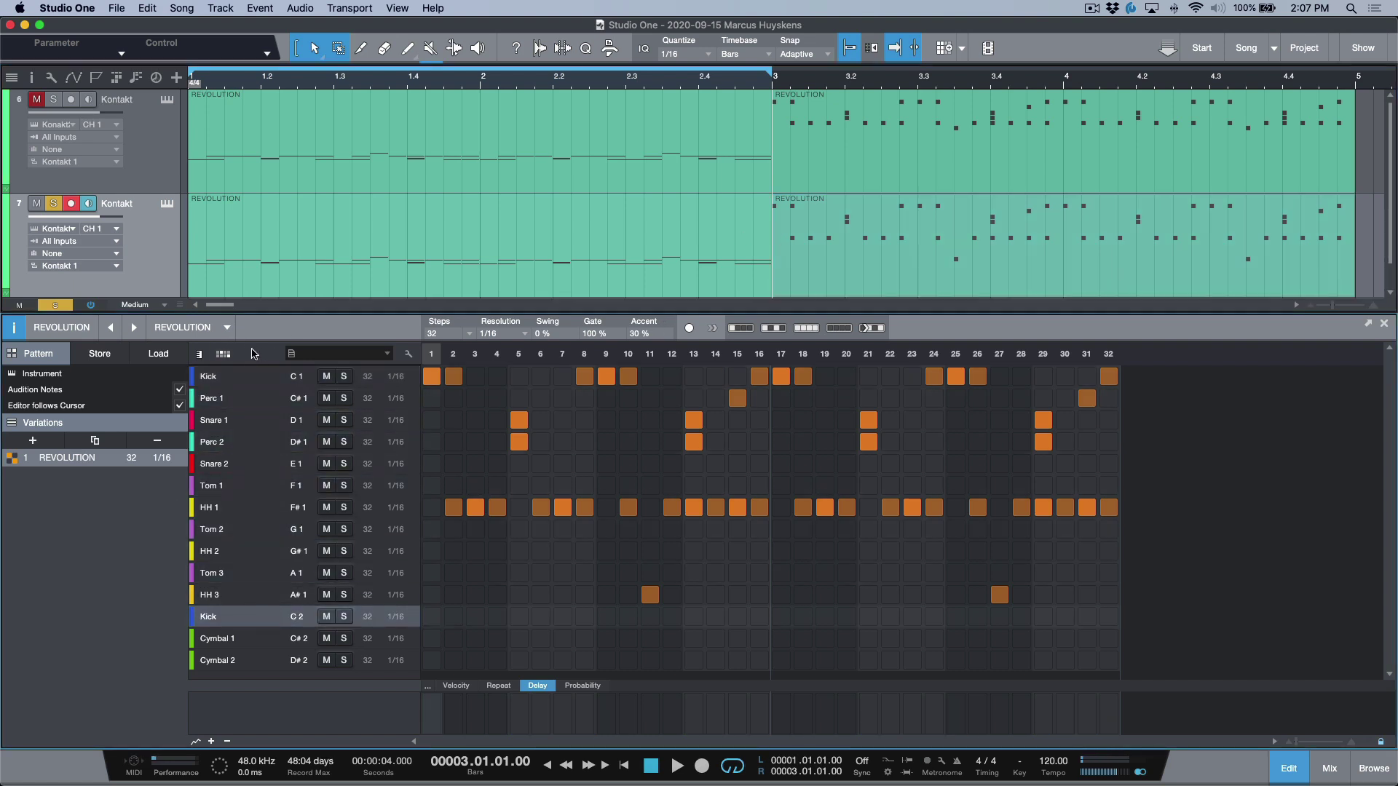
{"action": "left_click", "coordinate": [406, 174]}
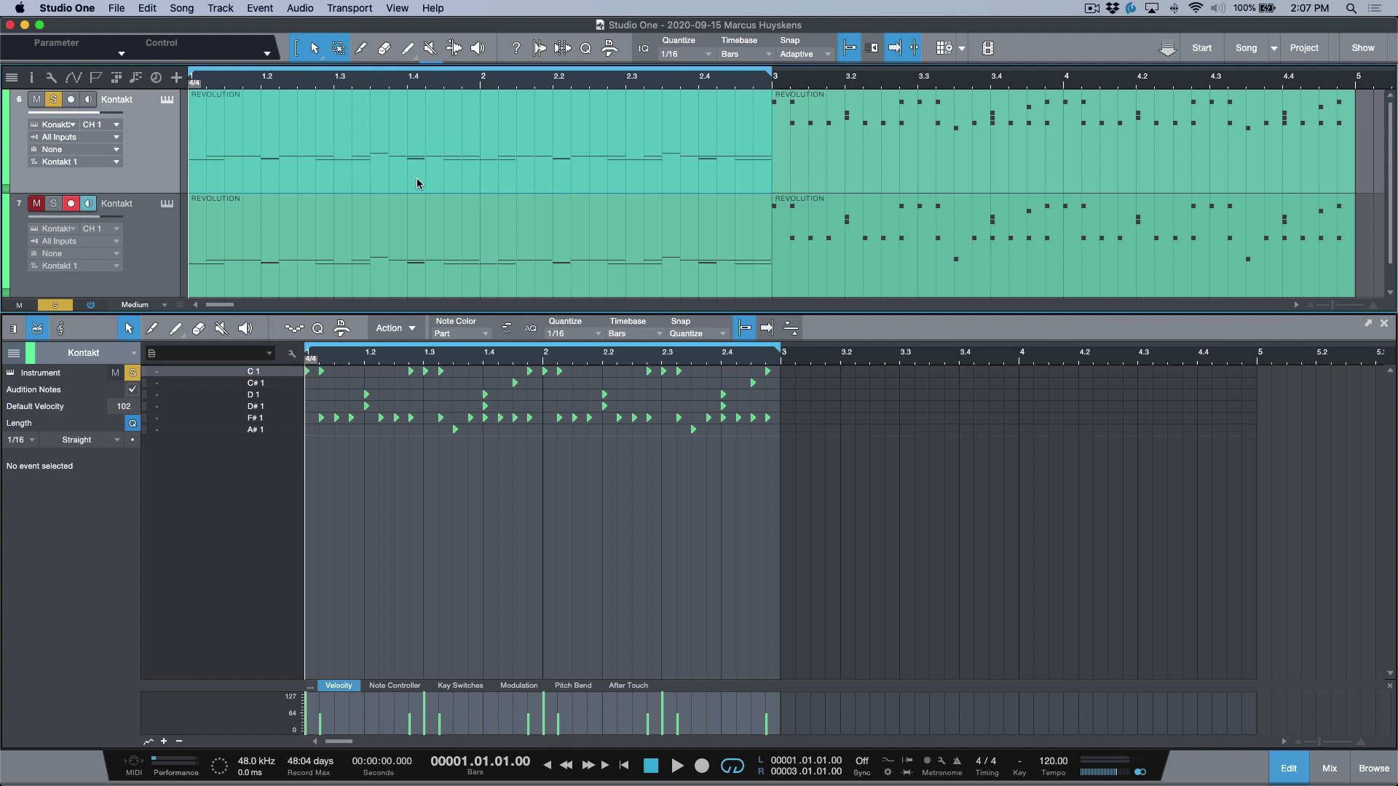
{"action": "left_click", "coordinate": [946, 173]}
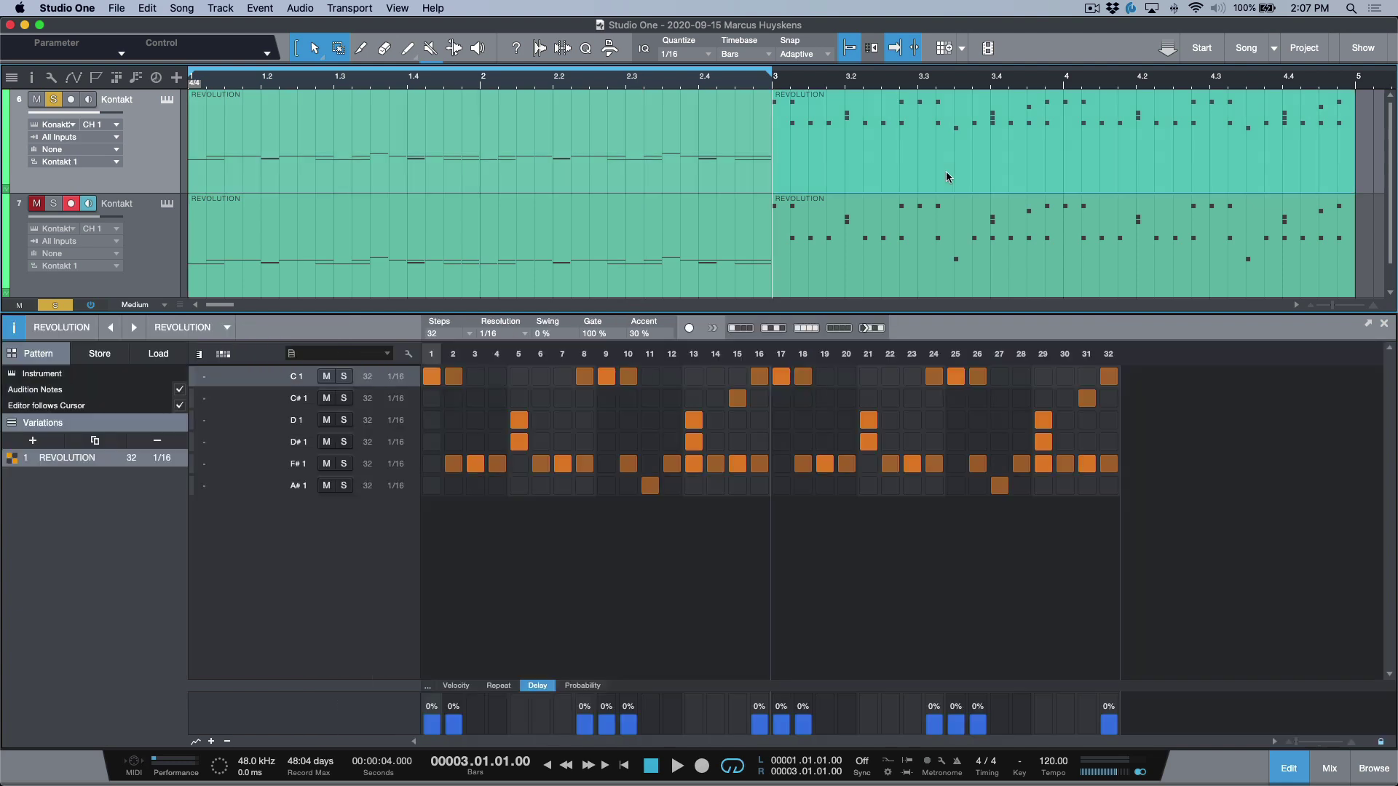
{"action": "left_click", "coordinate": [624, 178]}
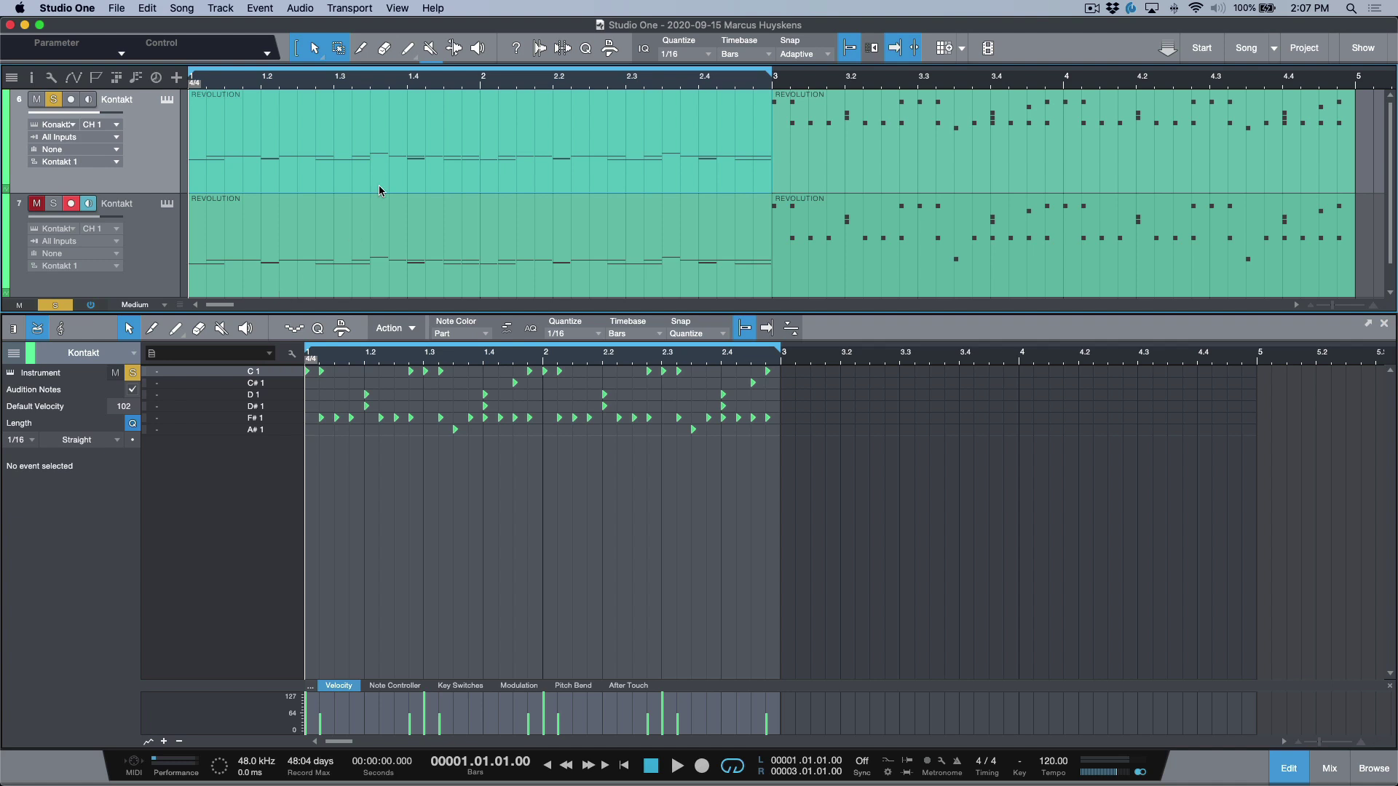
Check the pitch display presets for track 6's part and open its pitch name setup.
{"action": "left_click", "coordinate": [151, 355]}
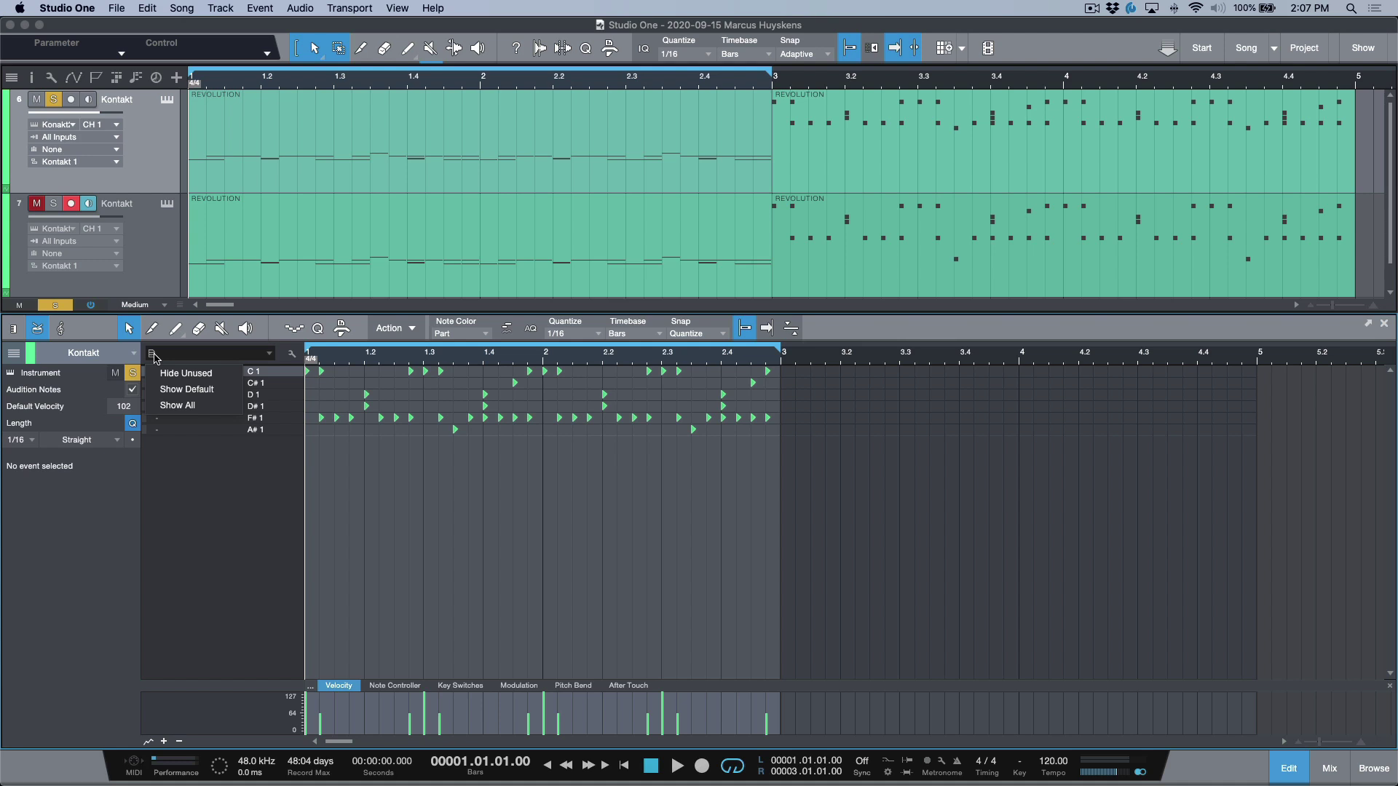
{"action": "left_click", "coordinate": [222, 561]}
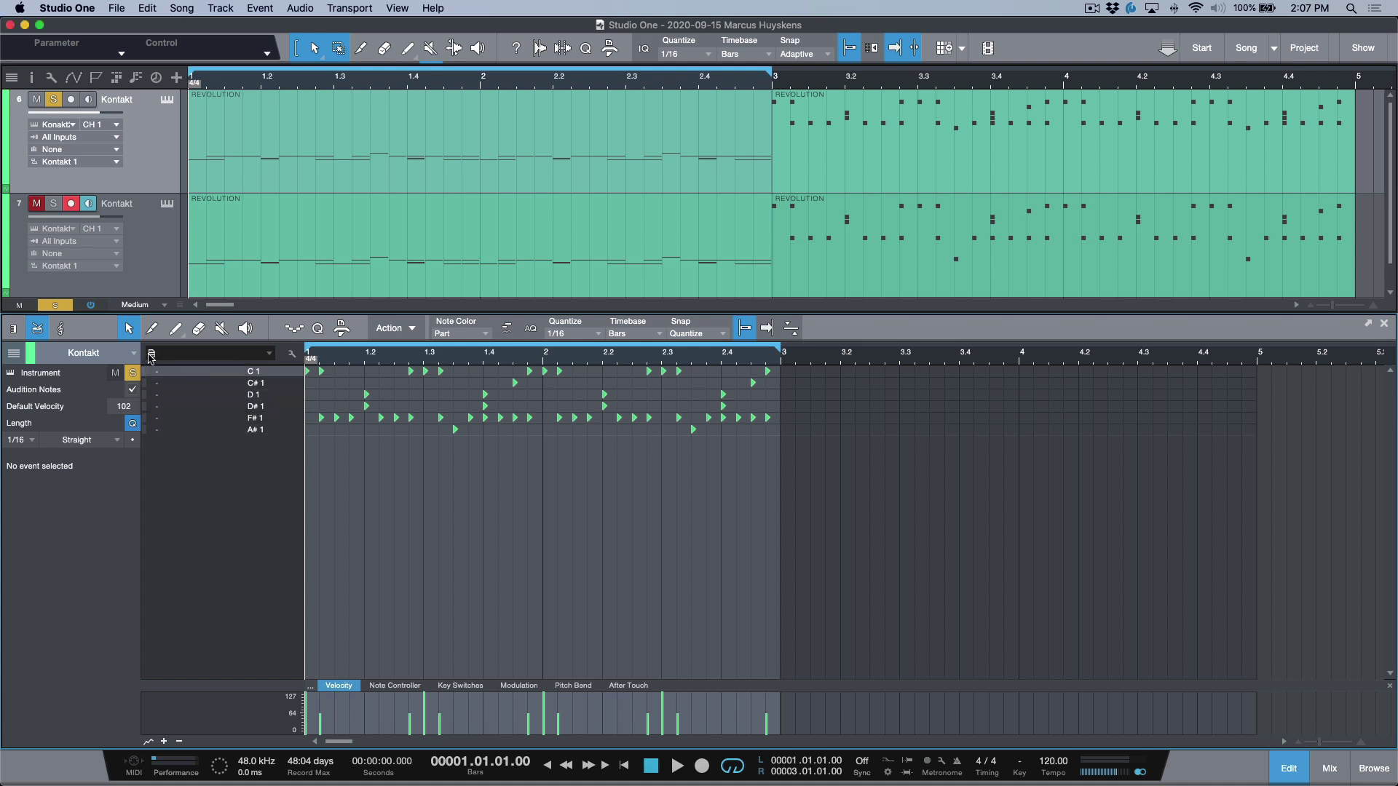
{"action": "left_click", "coordinate": [292, 355]}
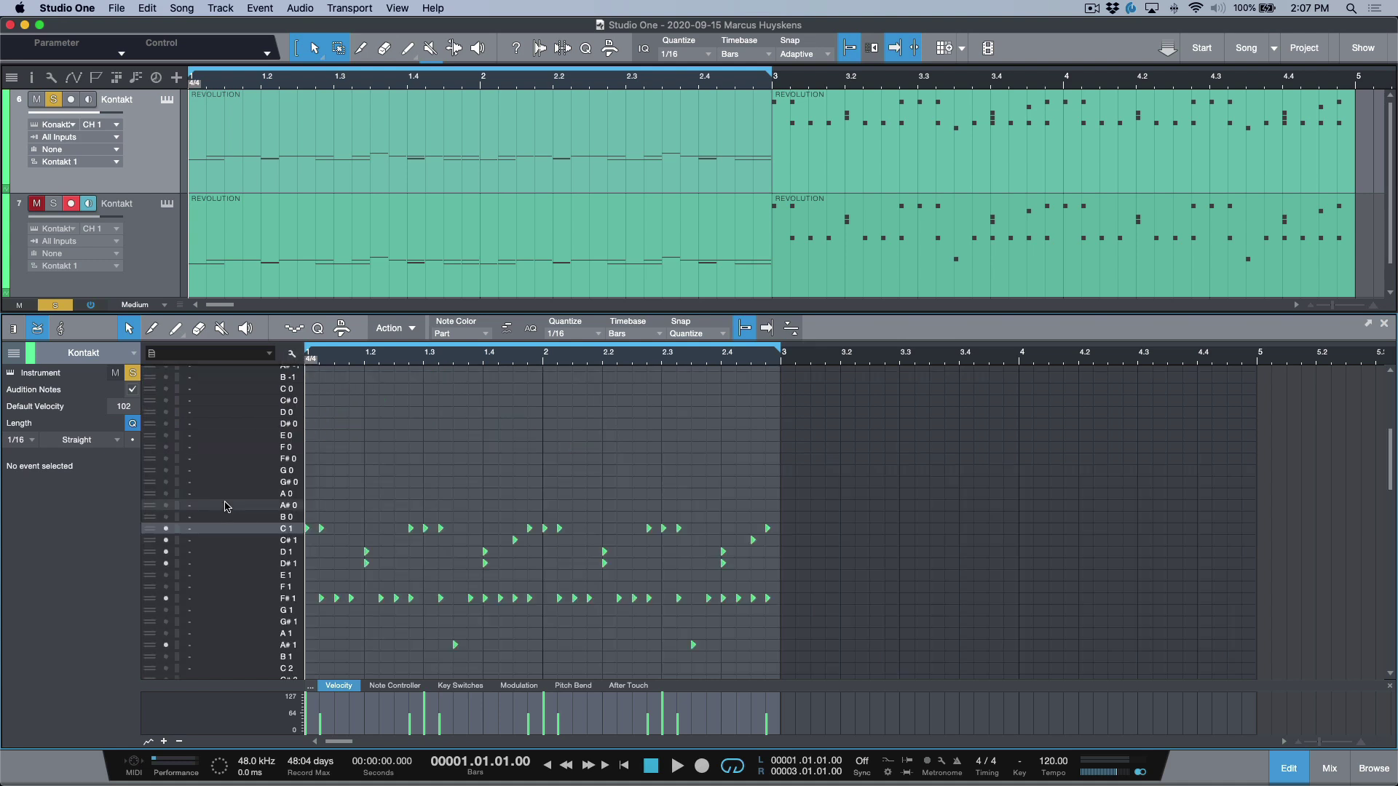
Try enabling pitches C 0 to G# 0 for track 6 and opening the name fields of C 0 to E 0.
{"action": "left_click_drag", "start_coordinate": [166, 388], "coordinate": [166, 482]}
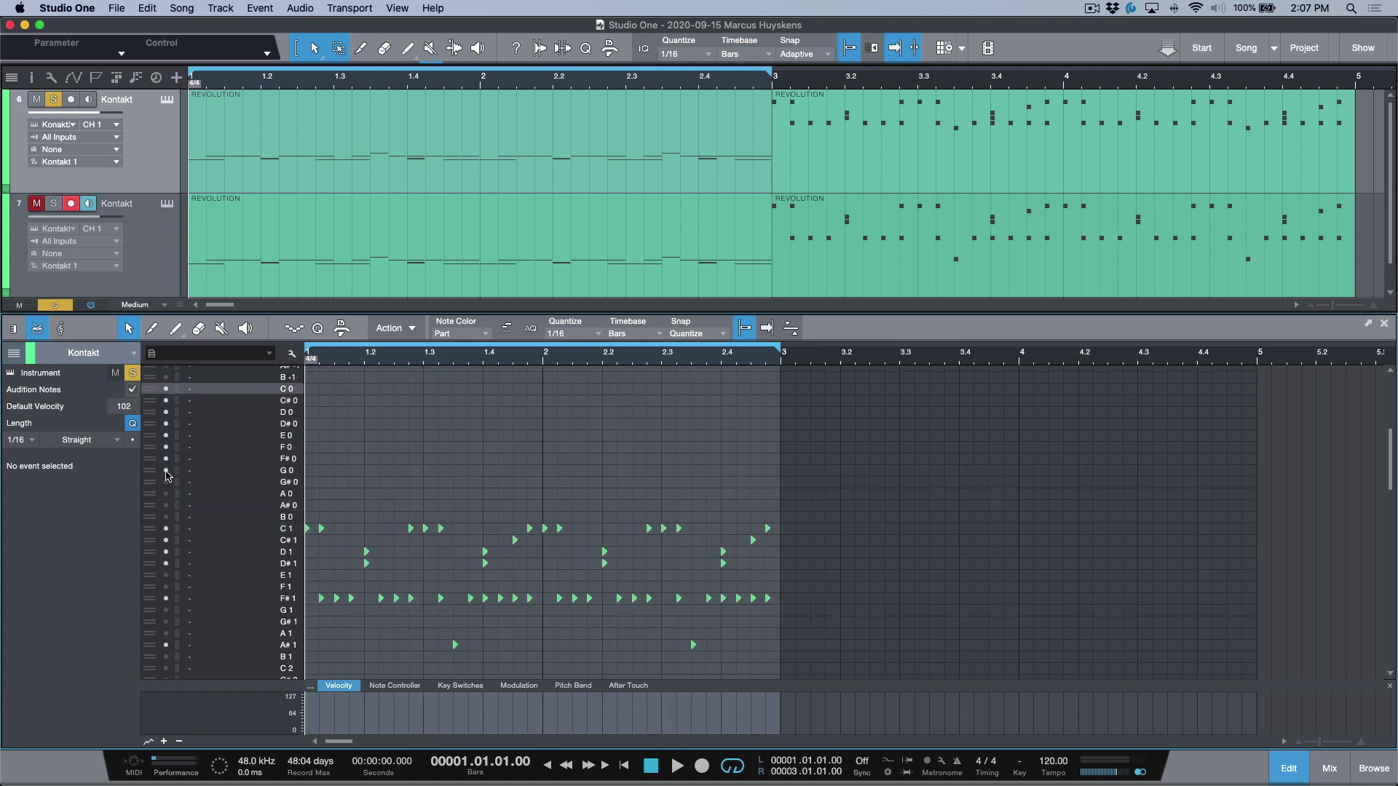
{"action": "double_click", "coordinate": [242, 388]}
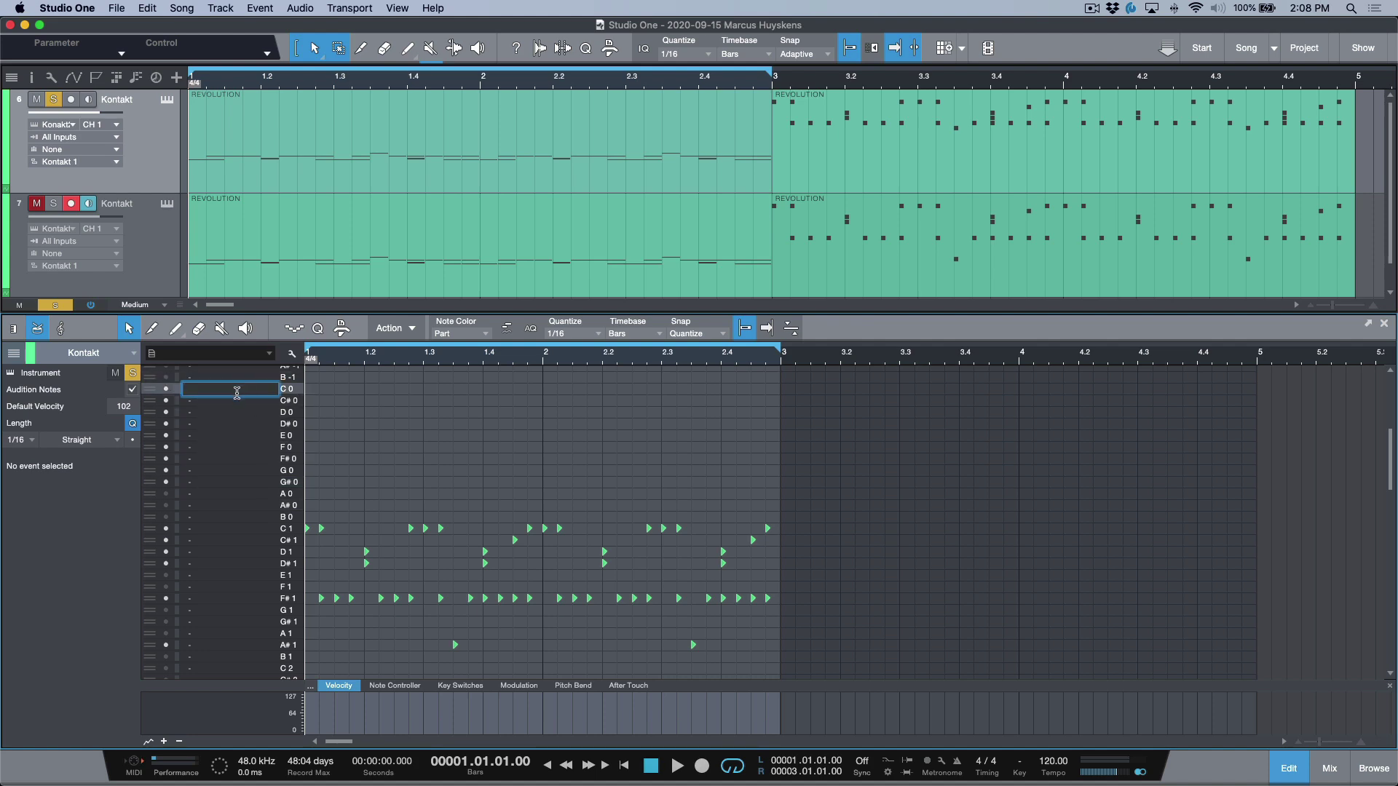
{"action": "double_click", "coordinate": [240, 401]}
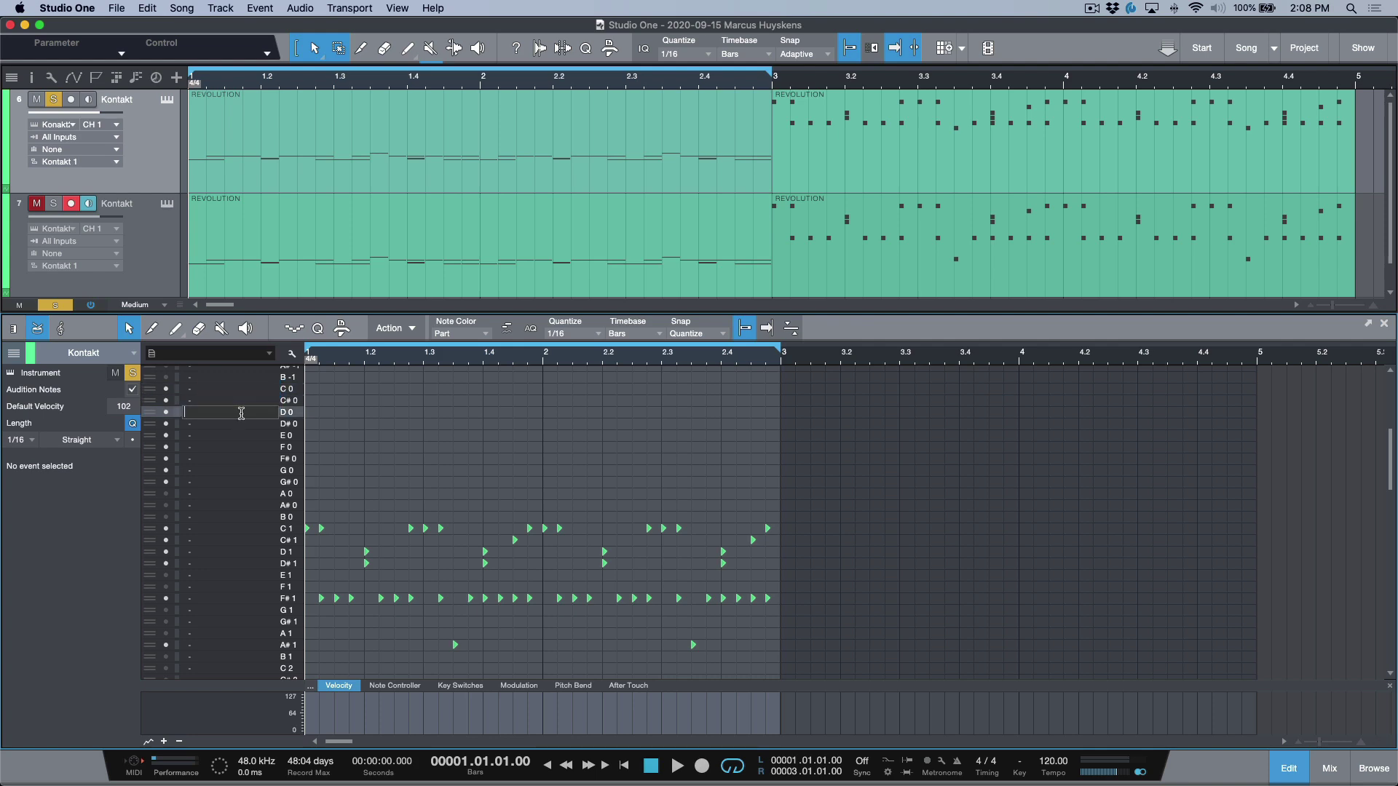
{"action": "double_click", "coordinate": [237, 413]}
{"action": "double_click", "coordinate": [236, 425]}
{"action": "double_click", "coordinate": [235, 434]}
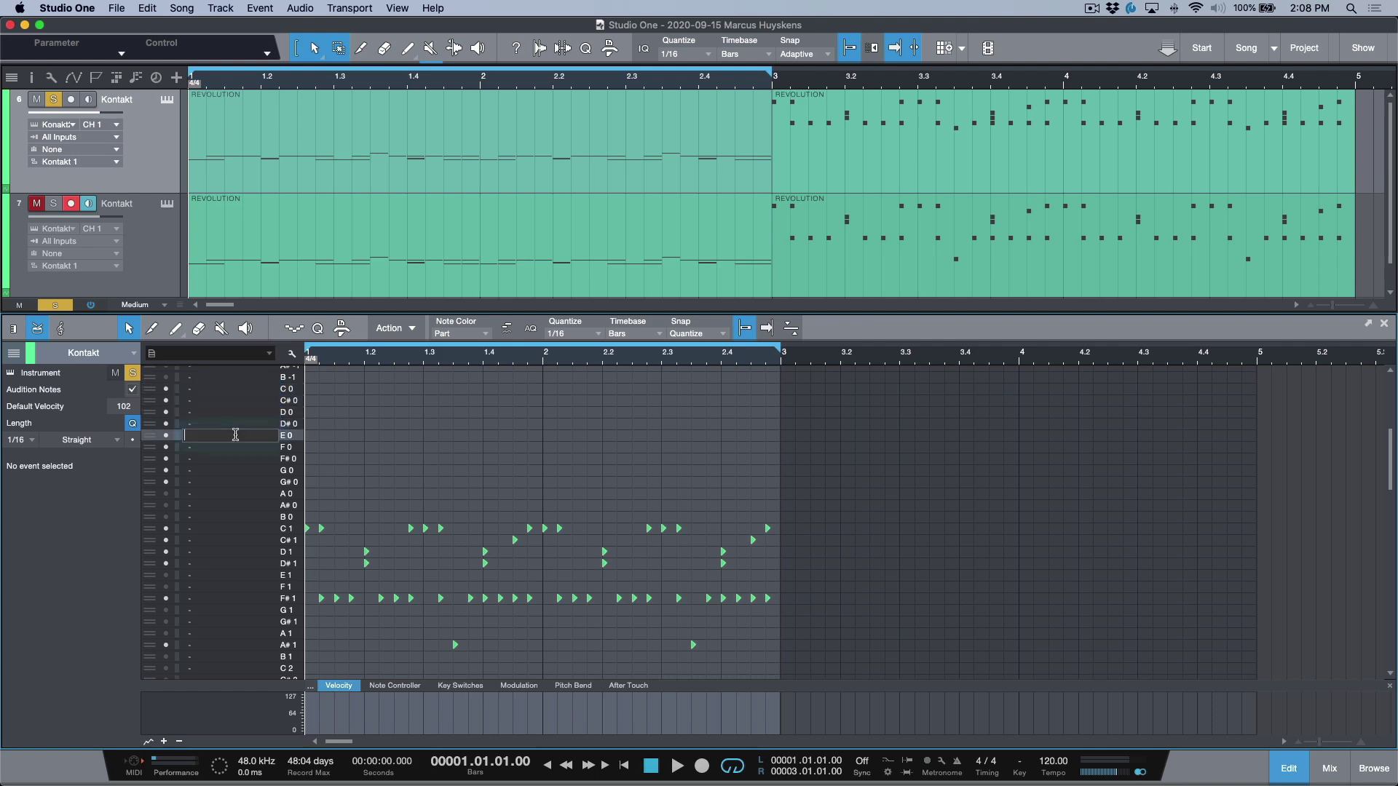
{"action": "left_click", "coordinate": [167, 484]}
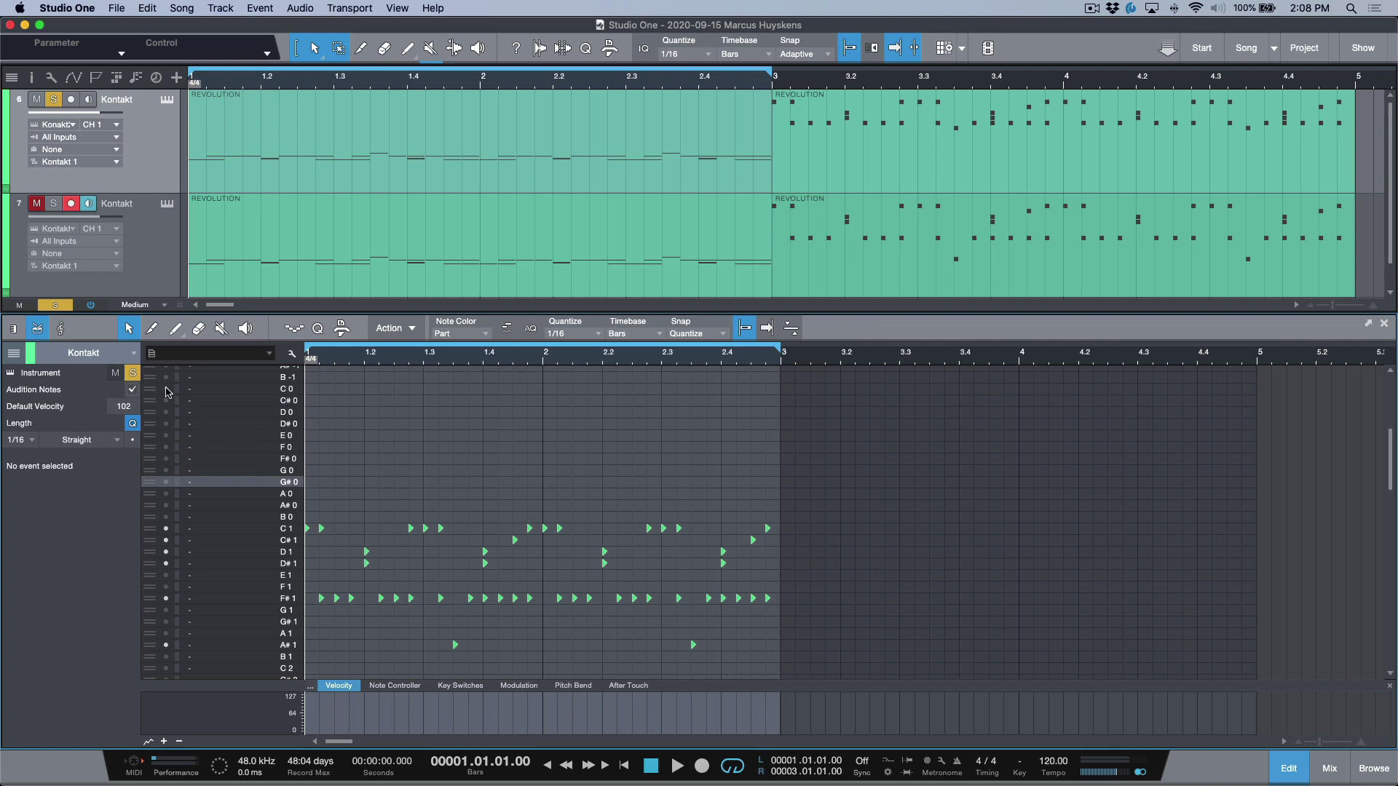
Display the pitch name list of the original part on track 7.
{"action": "left_click", "coordinate": [171, 259]}
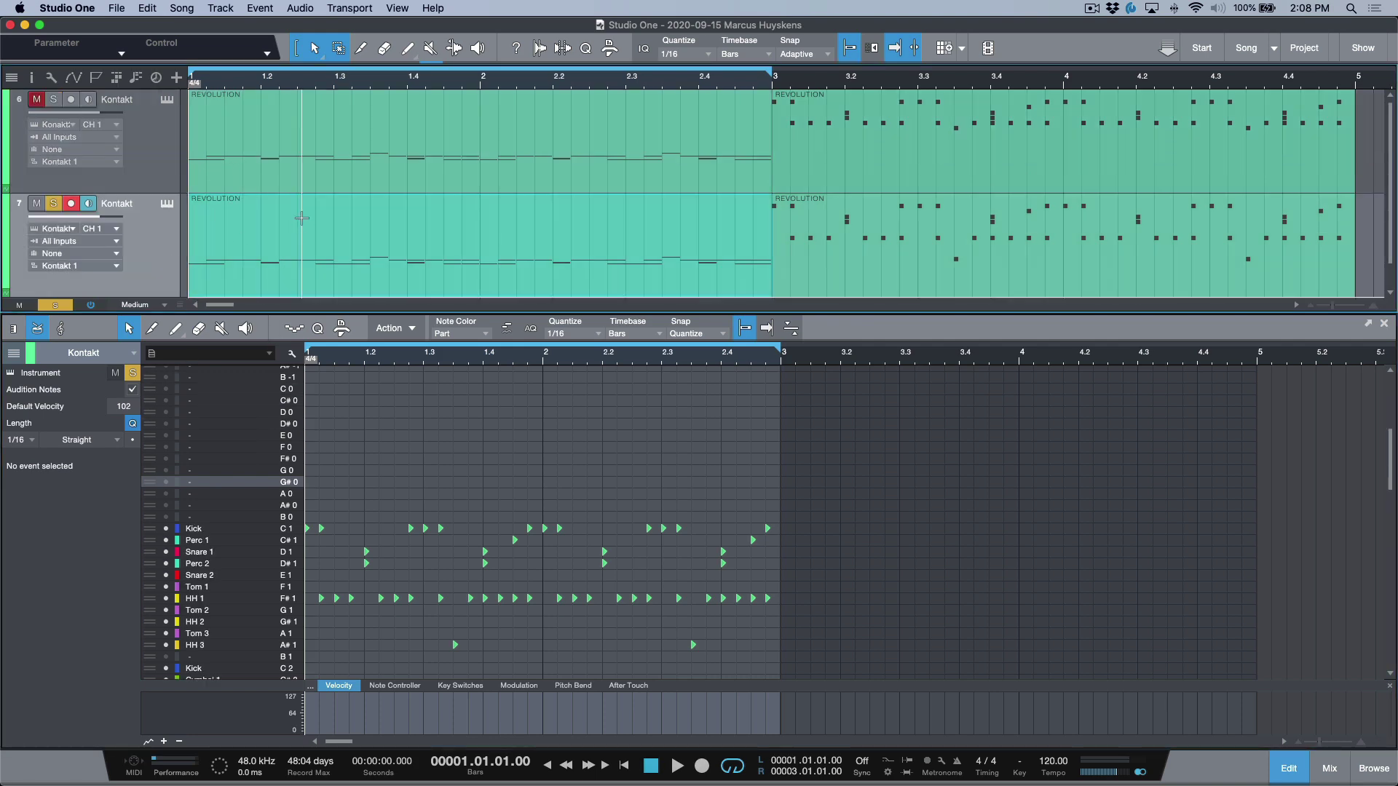
Arm track 6 for recording and open its Kontakt instrument window.
{"action": "scroll", "coordinate": [291, 211], "scroll_direction": "down", "scroll_amount": 1}
{"action": "left_click", "coordinate": [171, 173]}
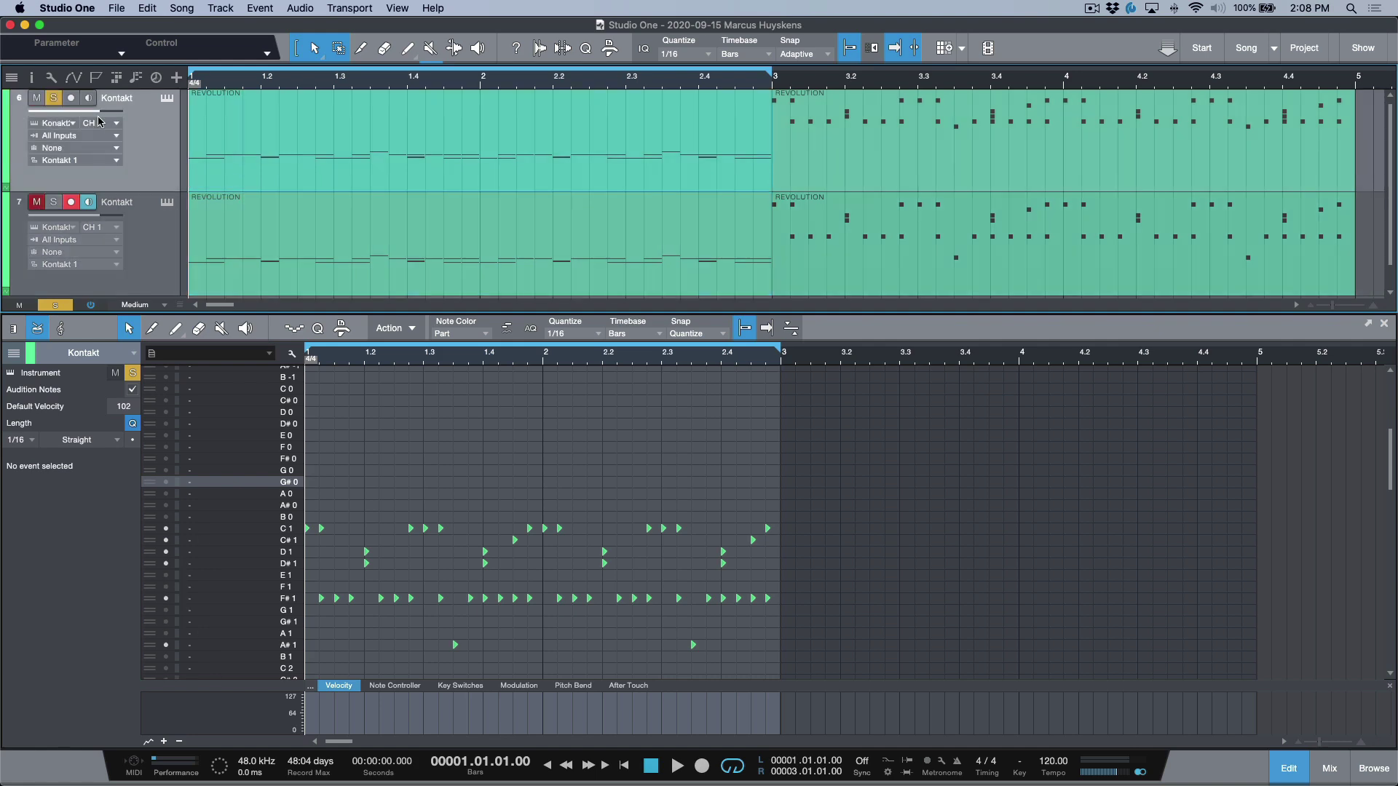
{"action": "left_click", "coordinate": [70, 101]}
{"action": "left_click", "coordinate": [168, 98]}
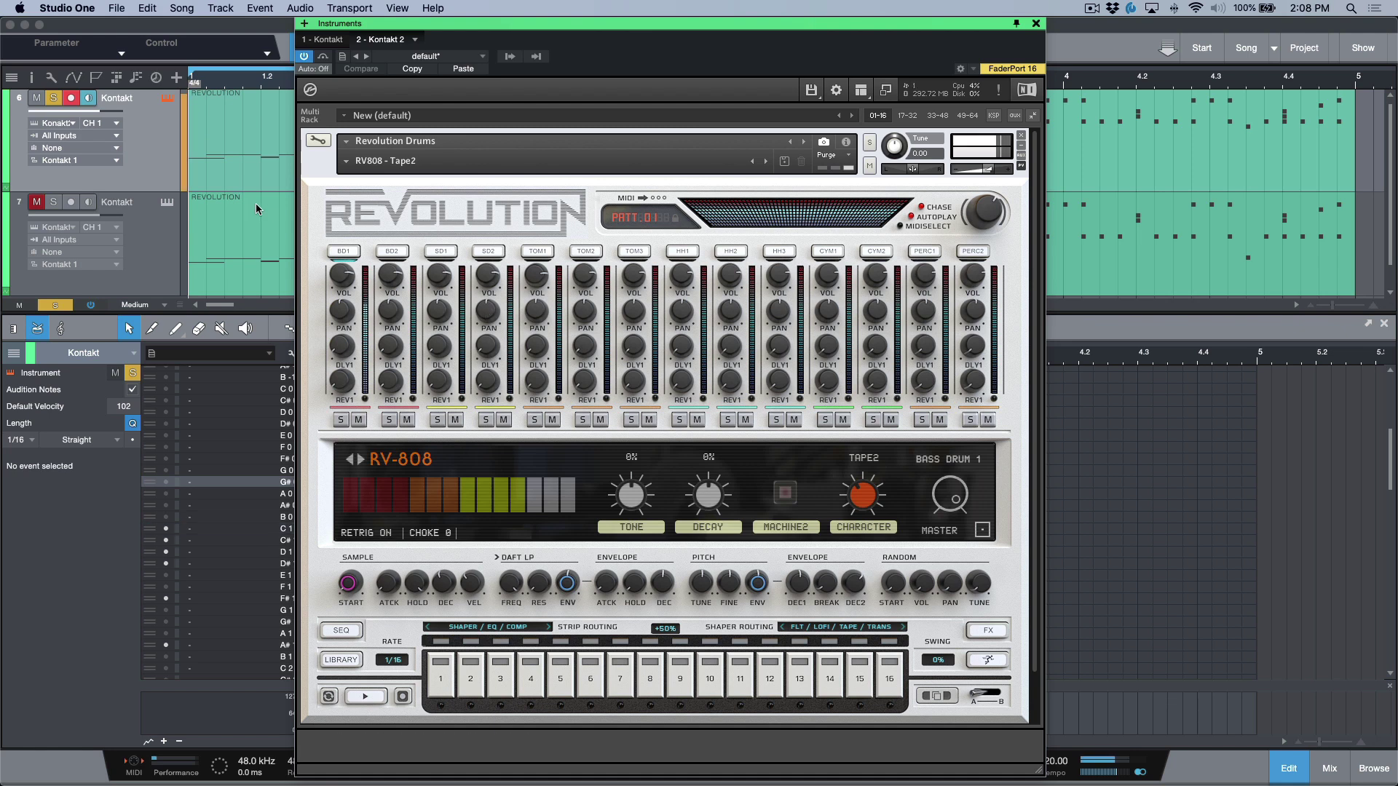
Load the RV808 - Mastered drum machine in Revolution Drums and move the instrument window clear of the pitch name list.
{"action": "left_click", "coordinate": [394, 162]}
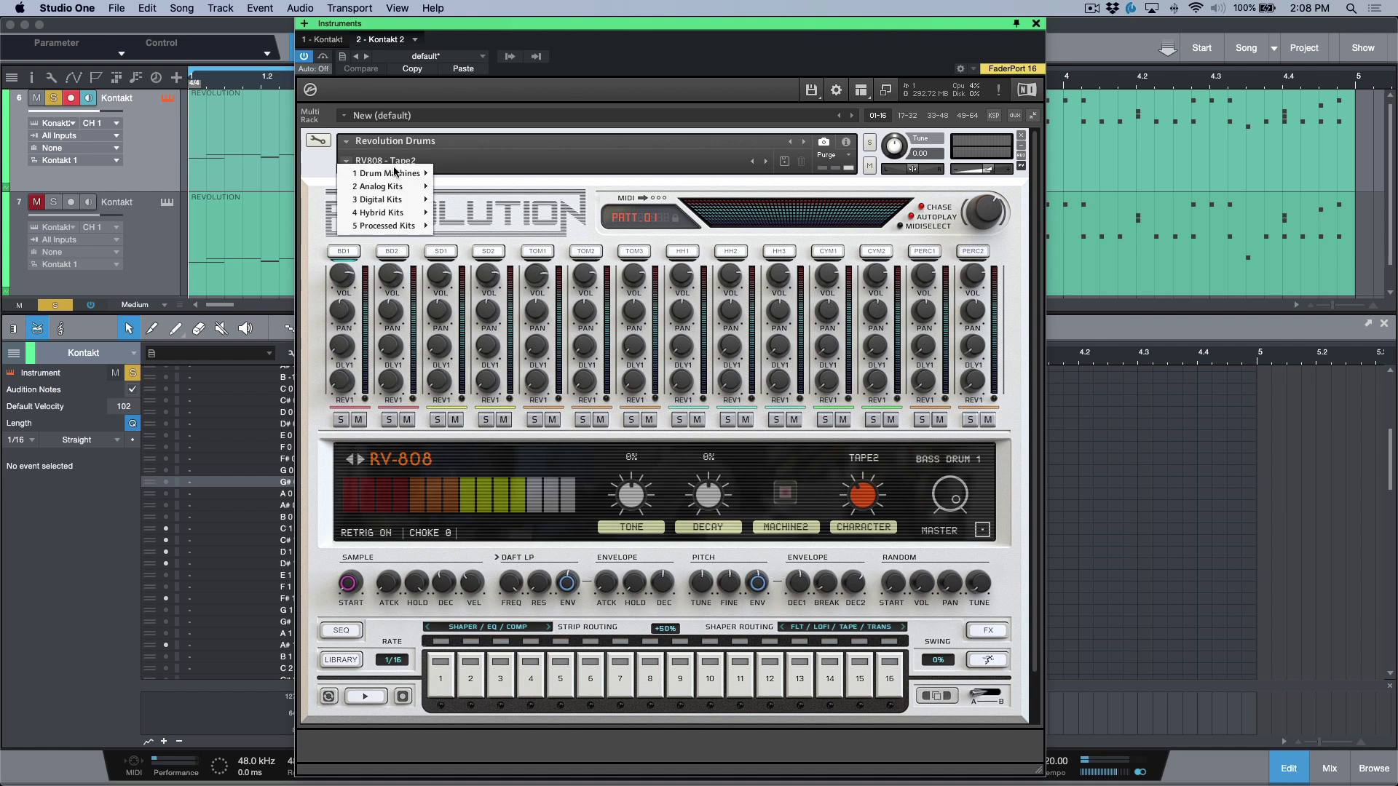
{"action": "mouse_move", "coordinate": [394, 172]}
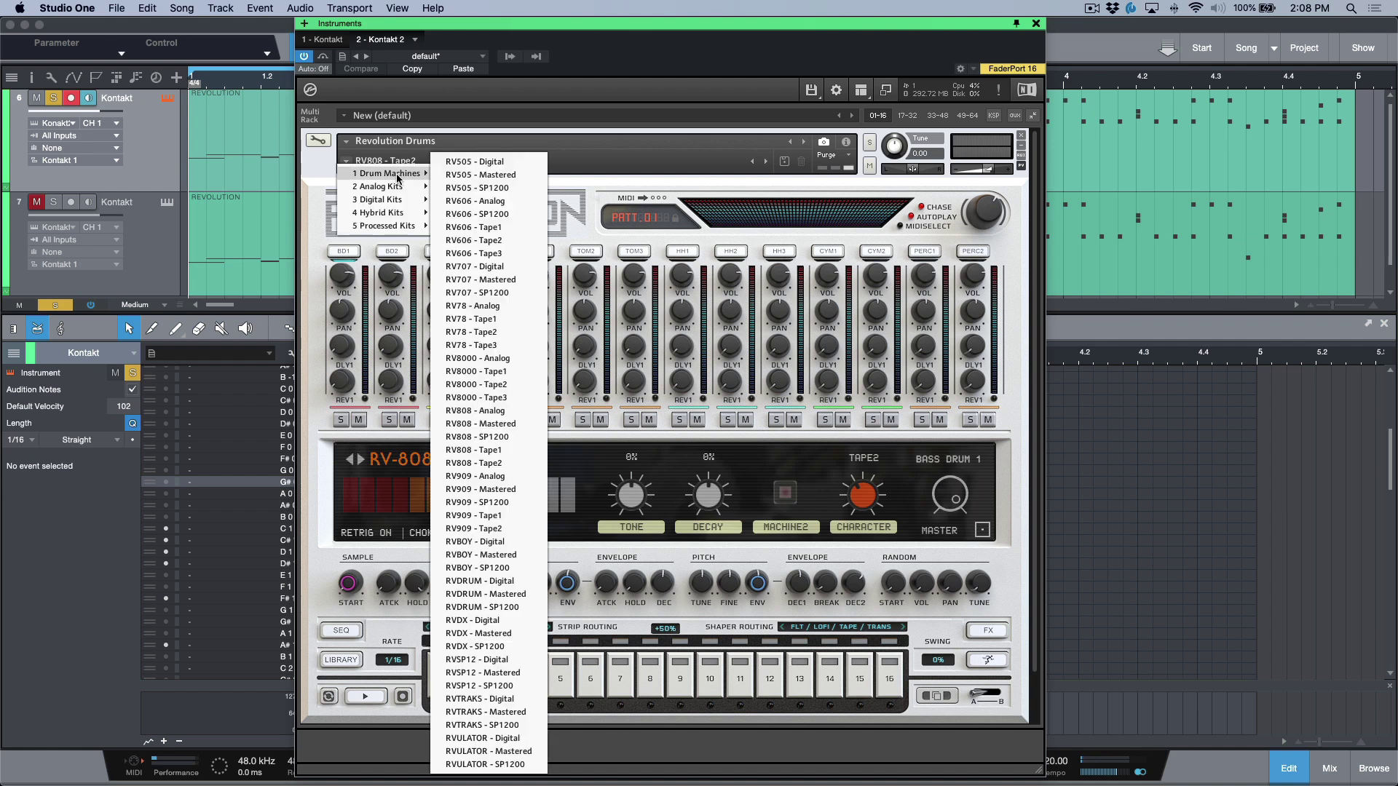
{"action": "left_click", "coordinate": [502, 425]}
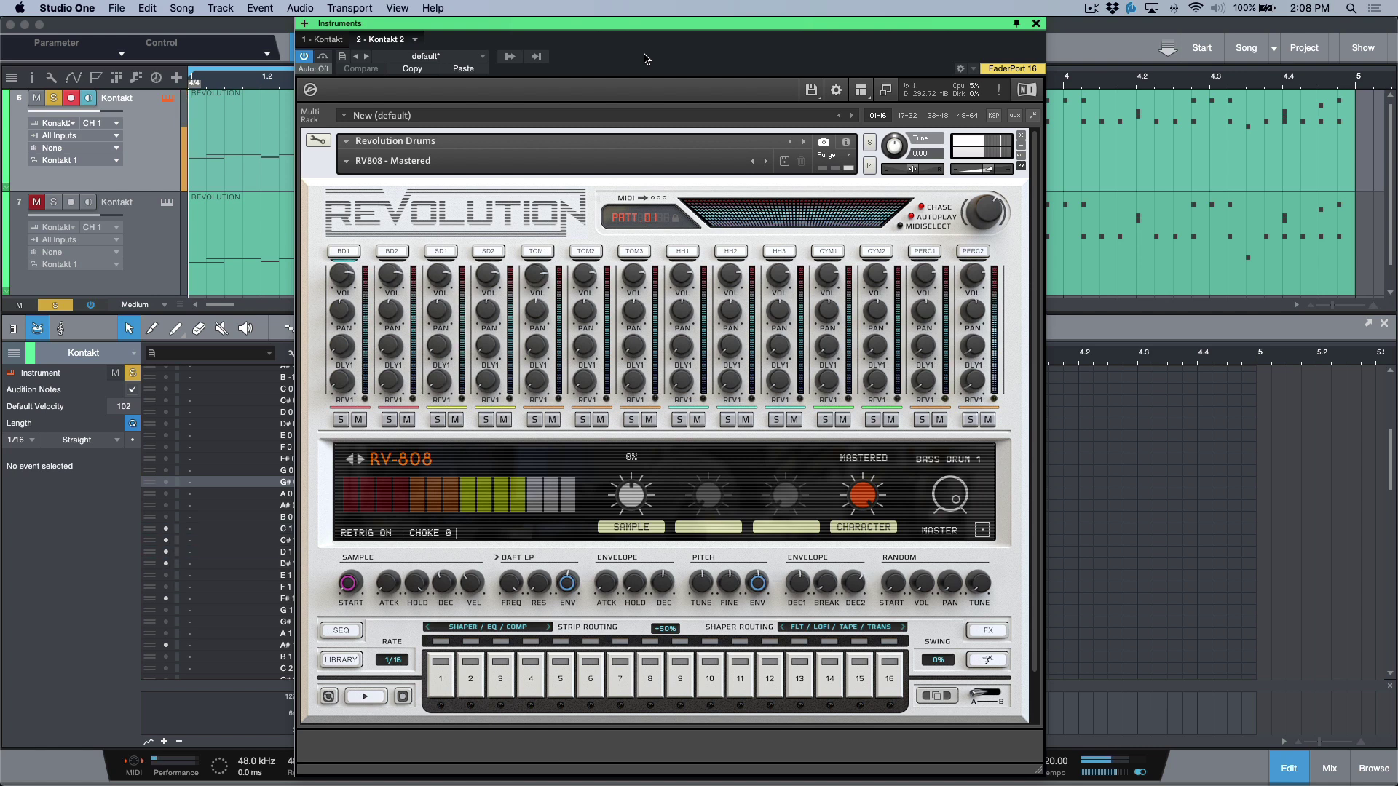
{"action": "left_click_drag", "start_coordinate": [639, 24], "coordinate": [752, 24]}
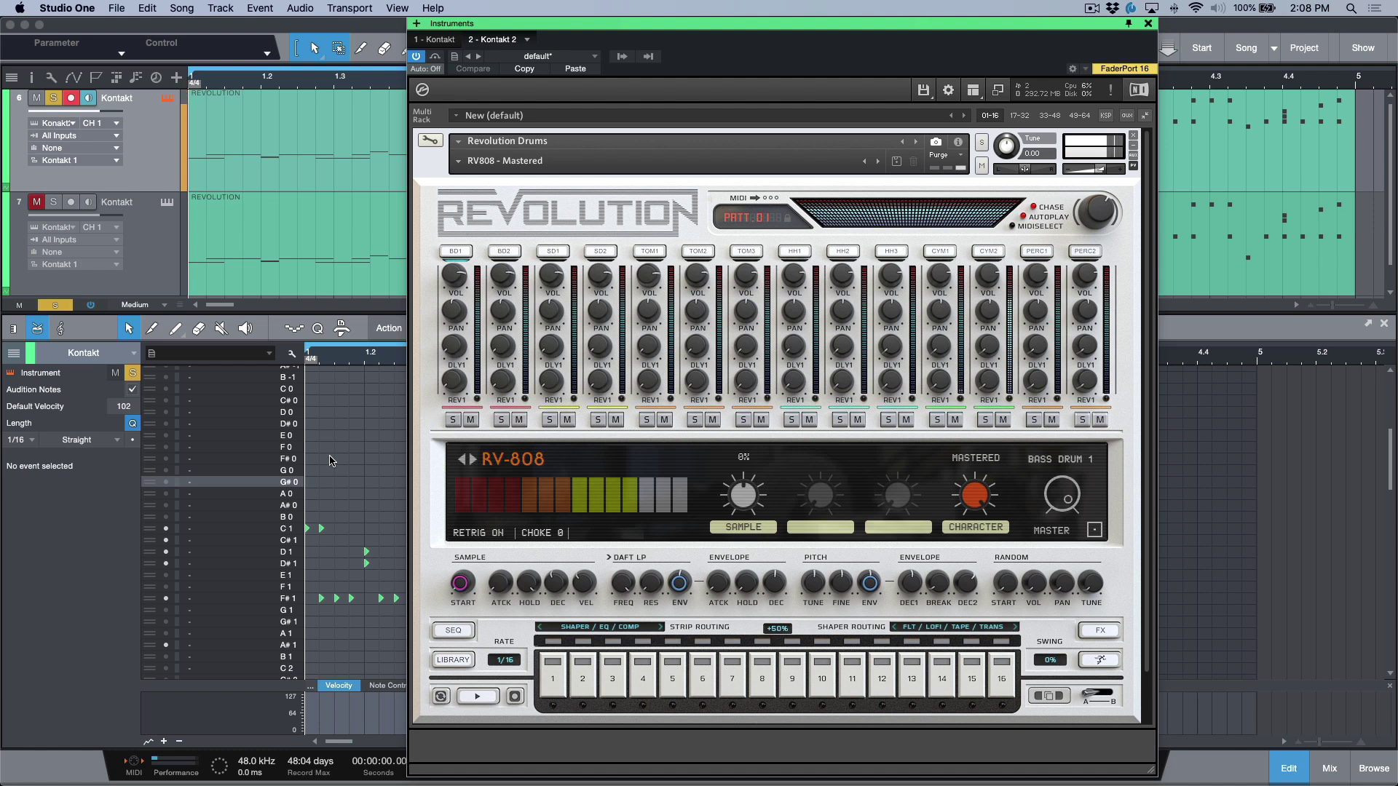
Enable pitches C 1 to D# 2 in track 6's pitch name setup and audition the BD1 drum in Revolution.
{"action": "scroll", "coordinate": [239, 520], "scroll_direction": "down", "scroll_amount": 5}
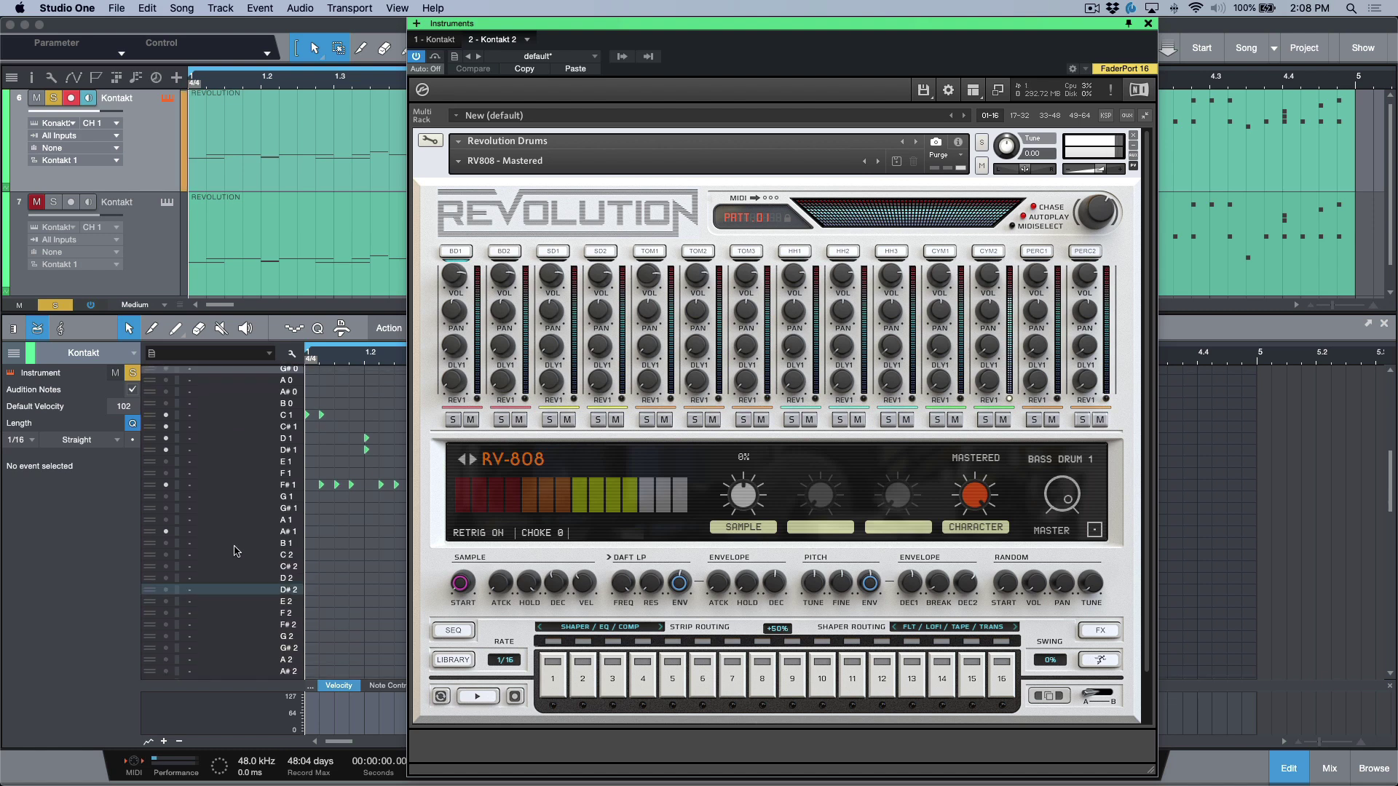
{"action": "left_click", "coordinate": [168, 593]}
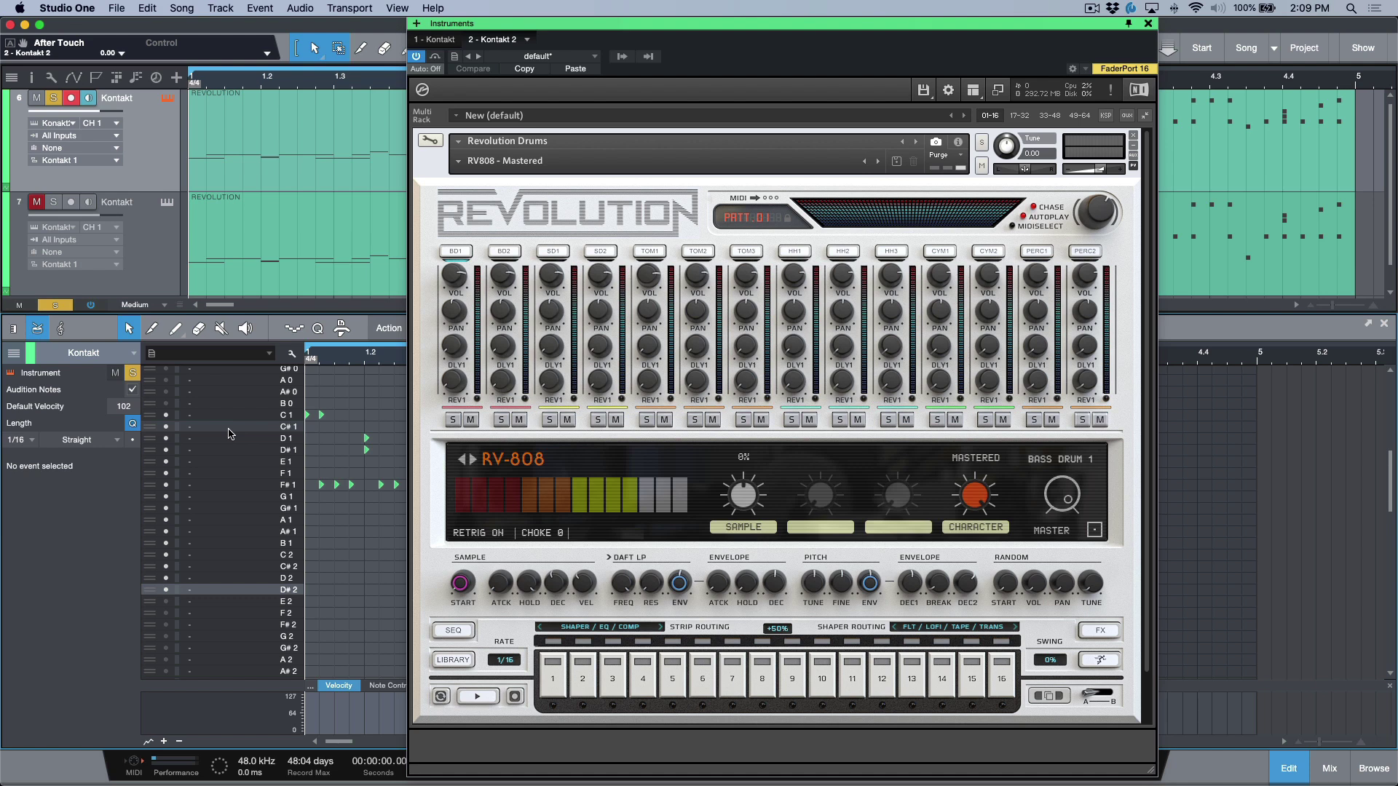
{"action": "left_click", "coordinate": [455, 254]}
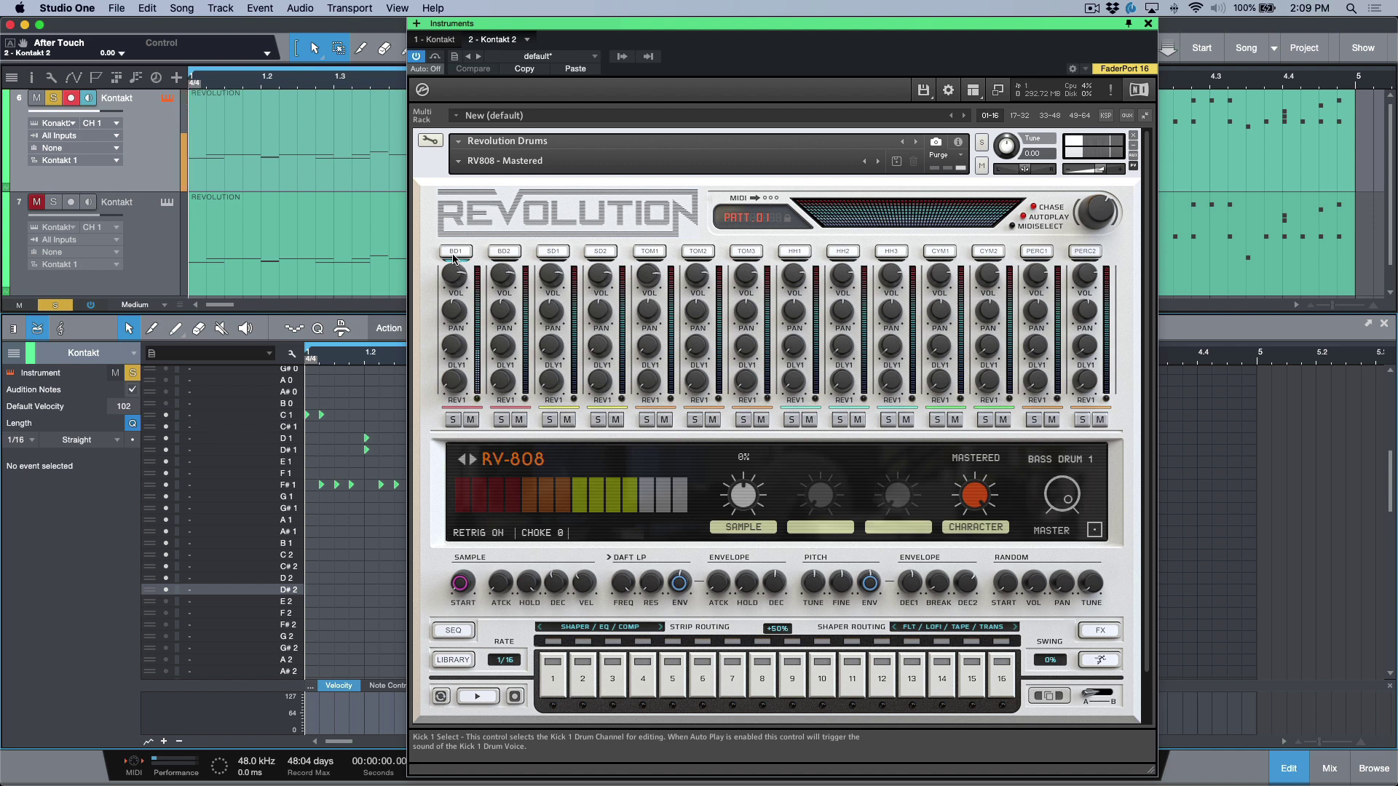
Name pitch C 1 "Bass Drum 1".
{"action": "double_click", "coordinate": [220, 414]}
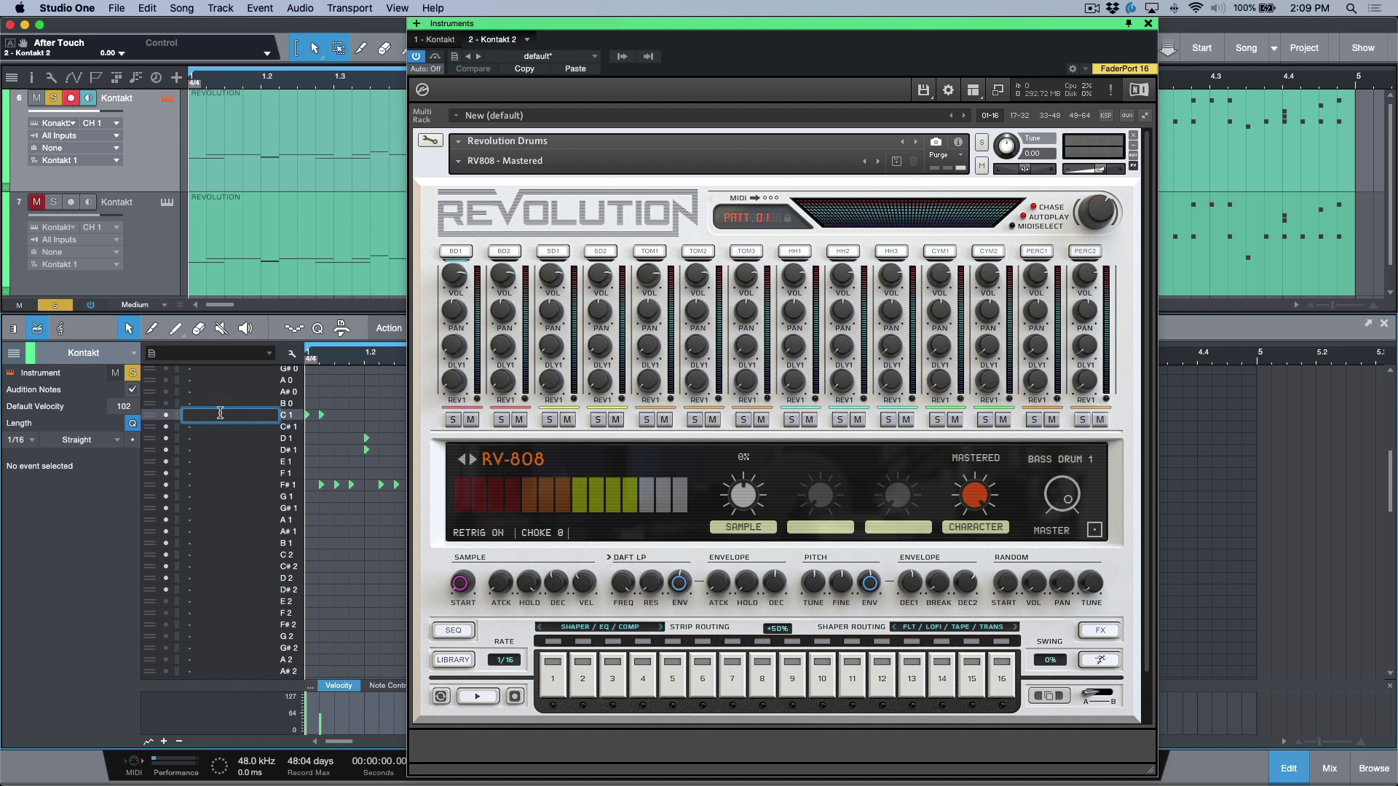
{"action": "type", "text": "BD"}
{"action": "key", "text": "BackSpace"}
{"action": "key", "text": "BackSpace"}
{"action": "key", "text": "BackSpace"}
{"action": "key", "text": "BackSpace"}
{"action": "key", "text": "BackSpace"}
{"action": "key", "text": "BackSpace"}
{"action": "key", "text": "BackSpace"}
{"action": "key", "text": "BackSpace"}
{"action": "key", "text": "BackSpace"}
{"action": "type", "text": "Bass Drum"}
{"action": "key", "text": "Return"}
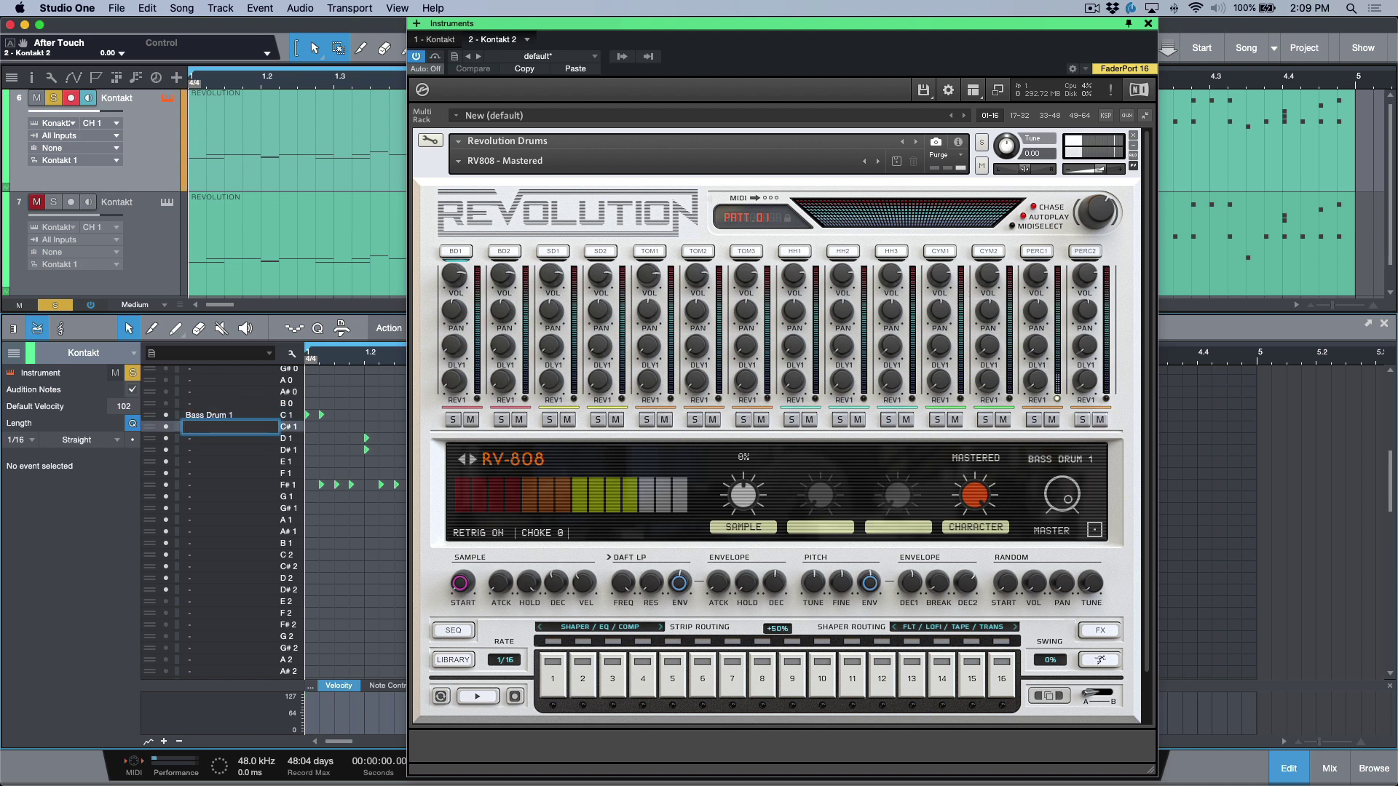
Name pitch C# 1 "Perc 1" and leave the name entry.
{"action": "type", "text": "P"}
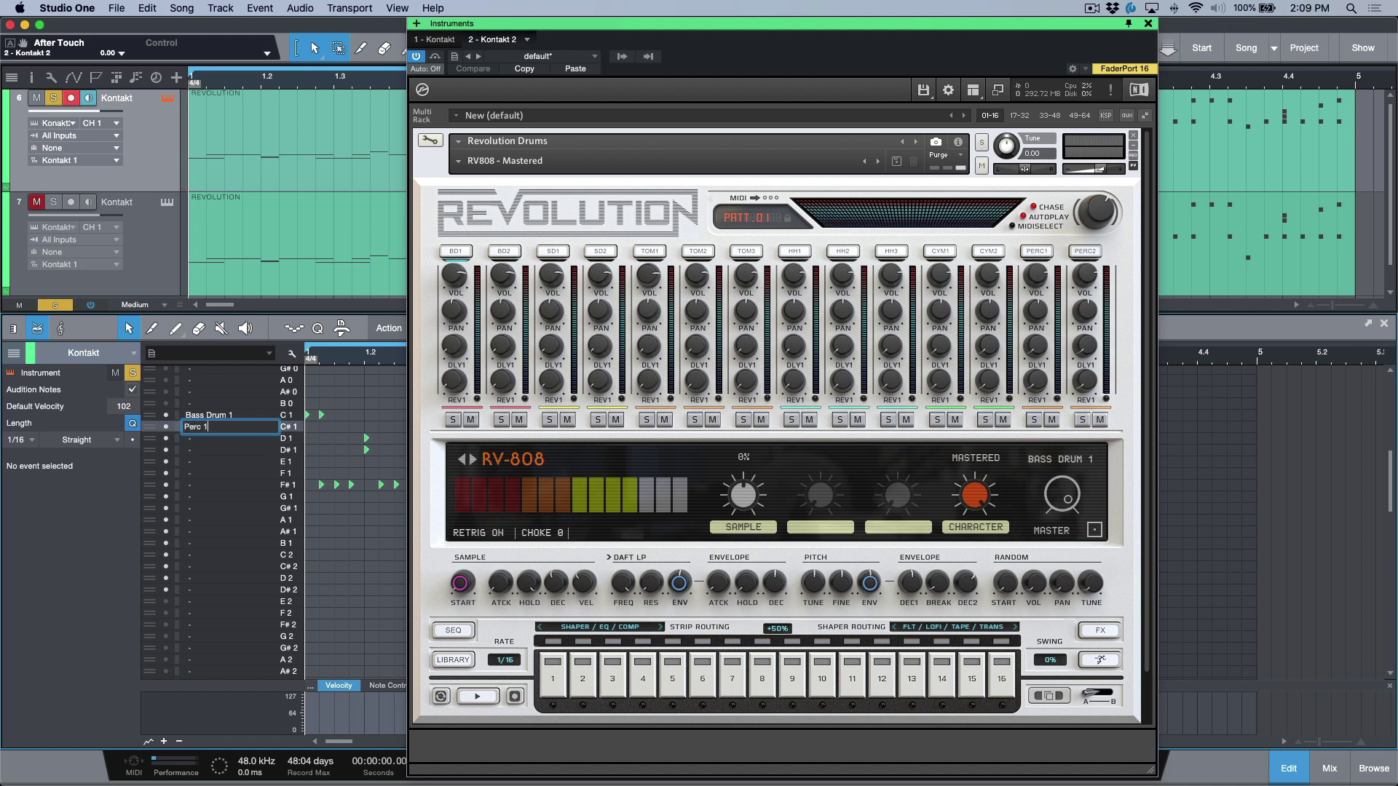
{"action": "type", "text": "erc 1"}
{"action": "key", "text": "Return"}
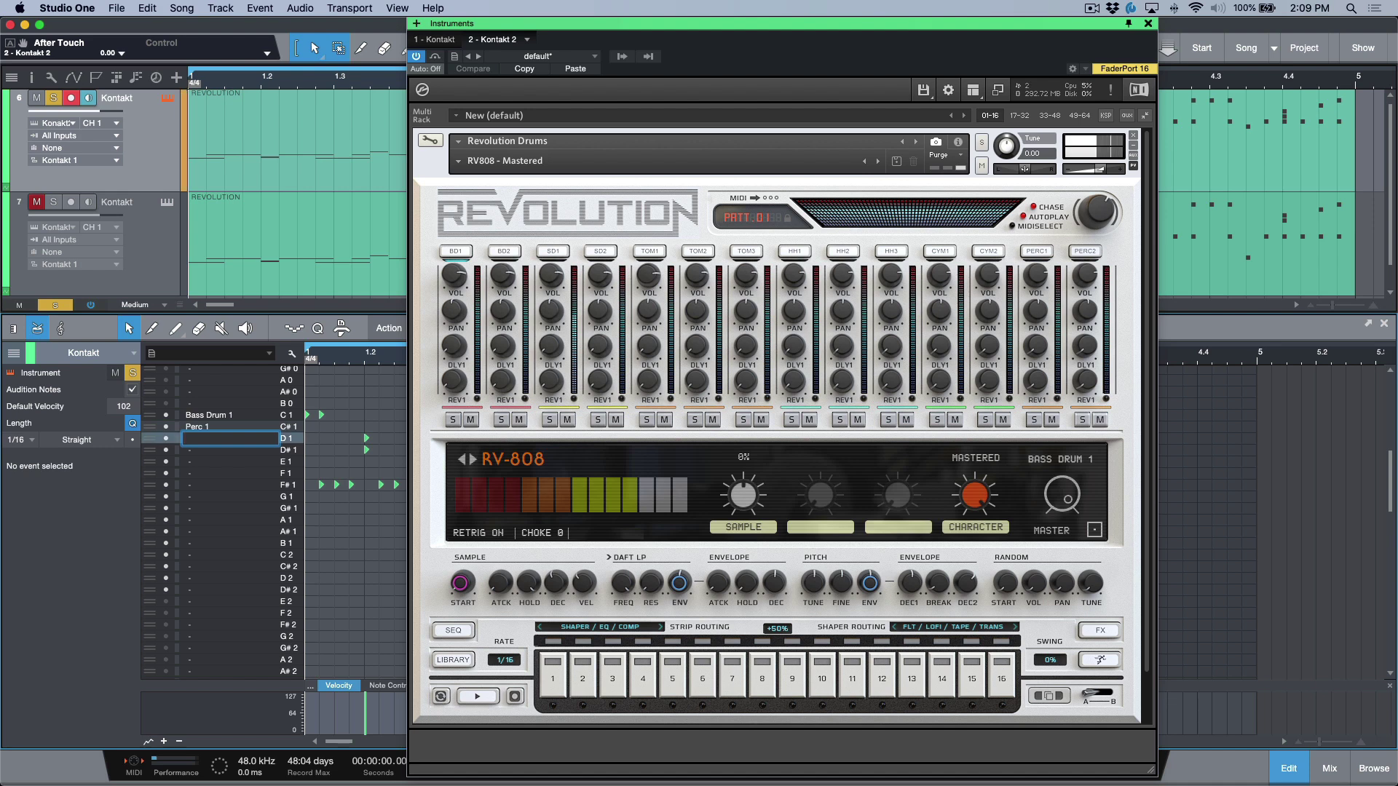
{"action": "key", "text": "Escape"}
Name pitch D 1 "Snare Drum 1".
{"action": "scroll", "coordinate": [230, 484], "scroll_direction": "up", "scroll_amount": 2}
{"action": "double_click", "coordinate": [233, 496]}
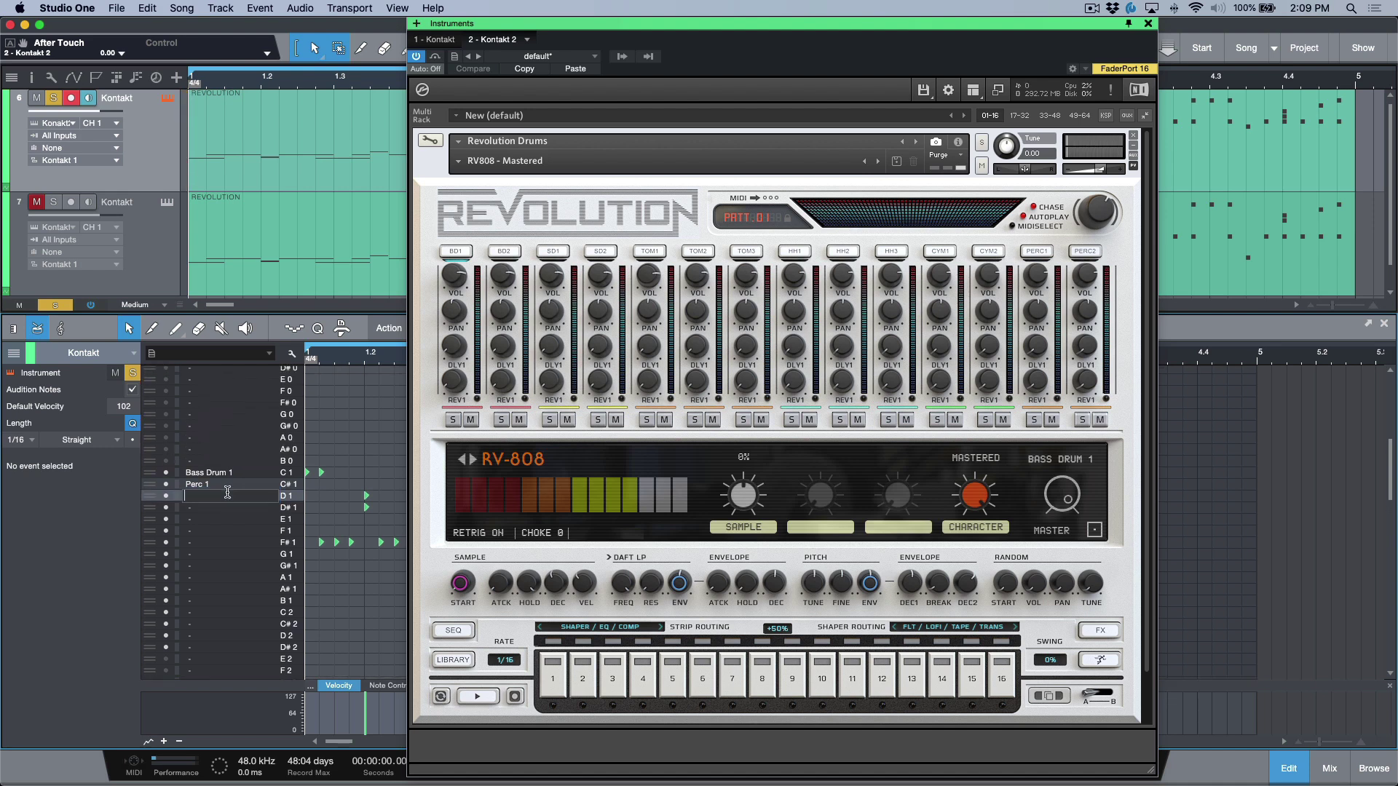
{"action": "type", "text": "Snare D"}
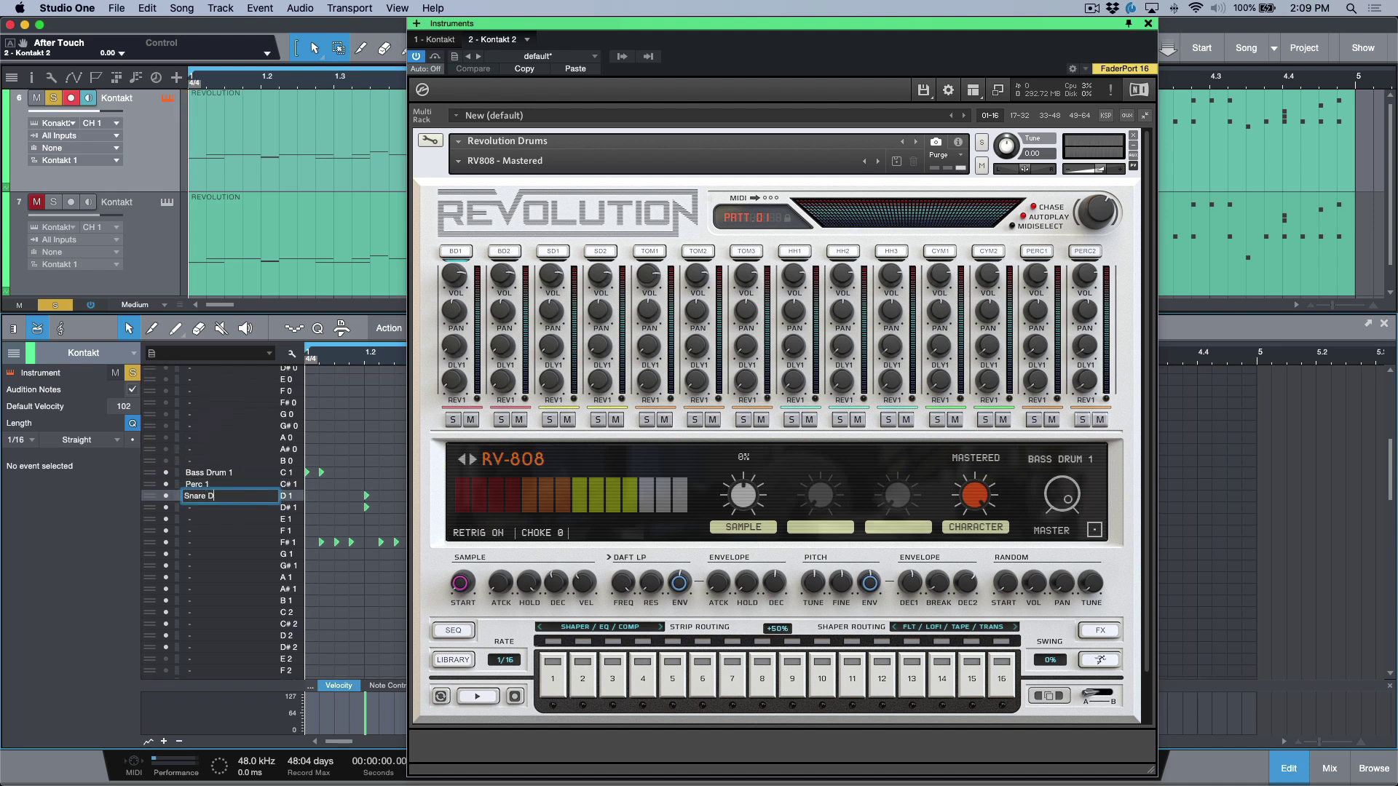
{"action": "type", "text": "rum 1"}
{"action": "key", "text": "Return"}
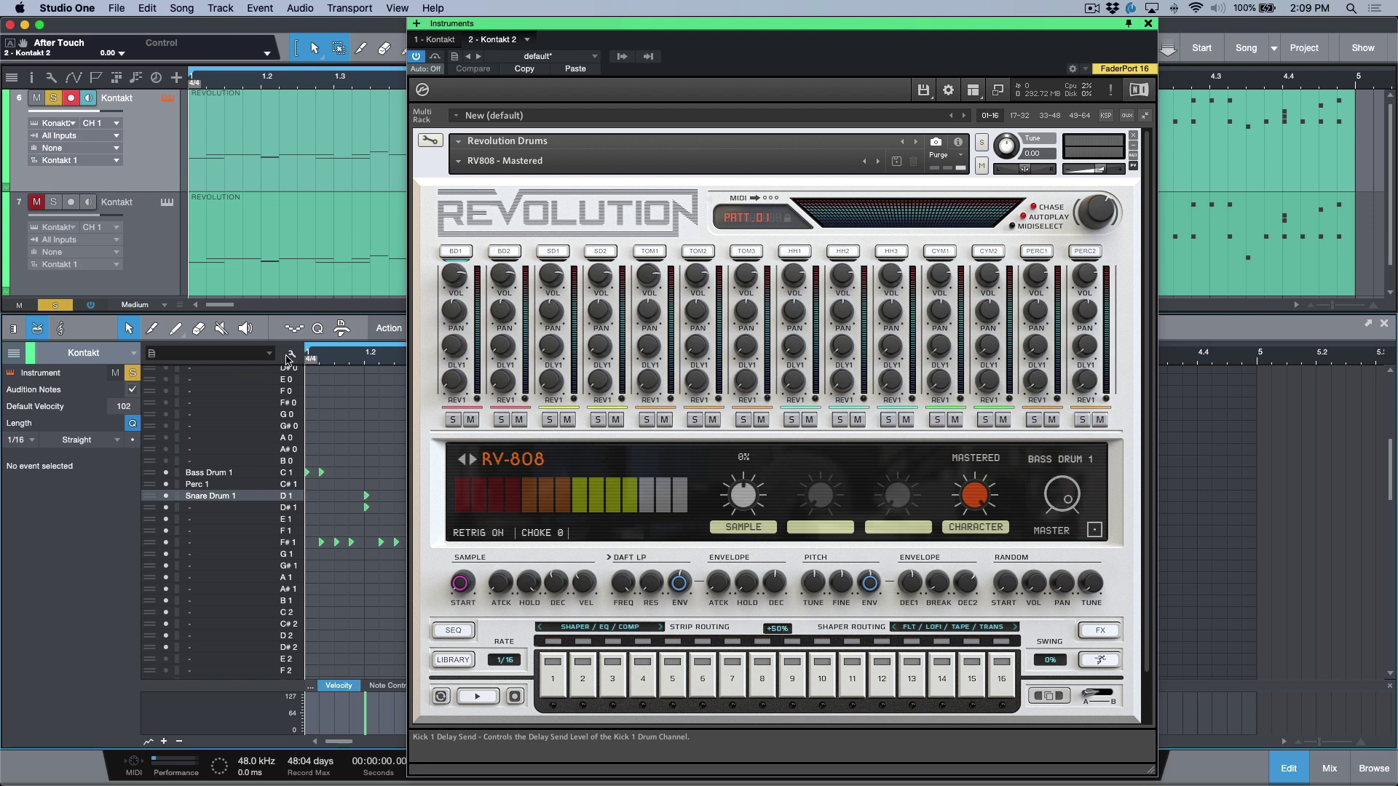
{"action": "double_click", "coordinate": [246, 508]}
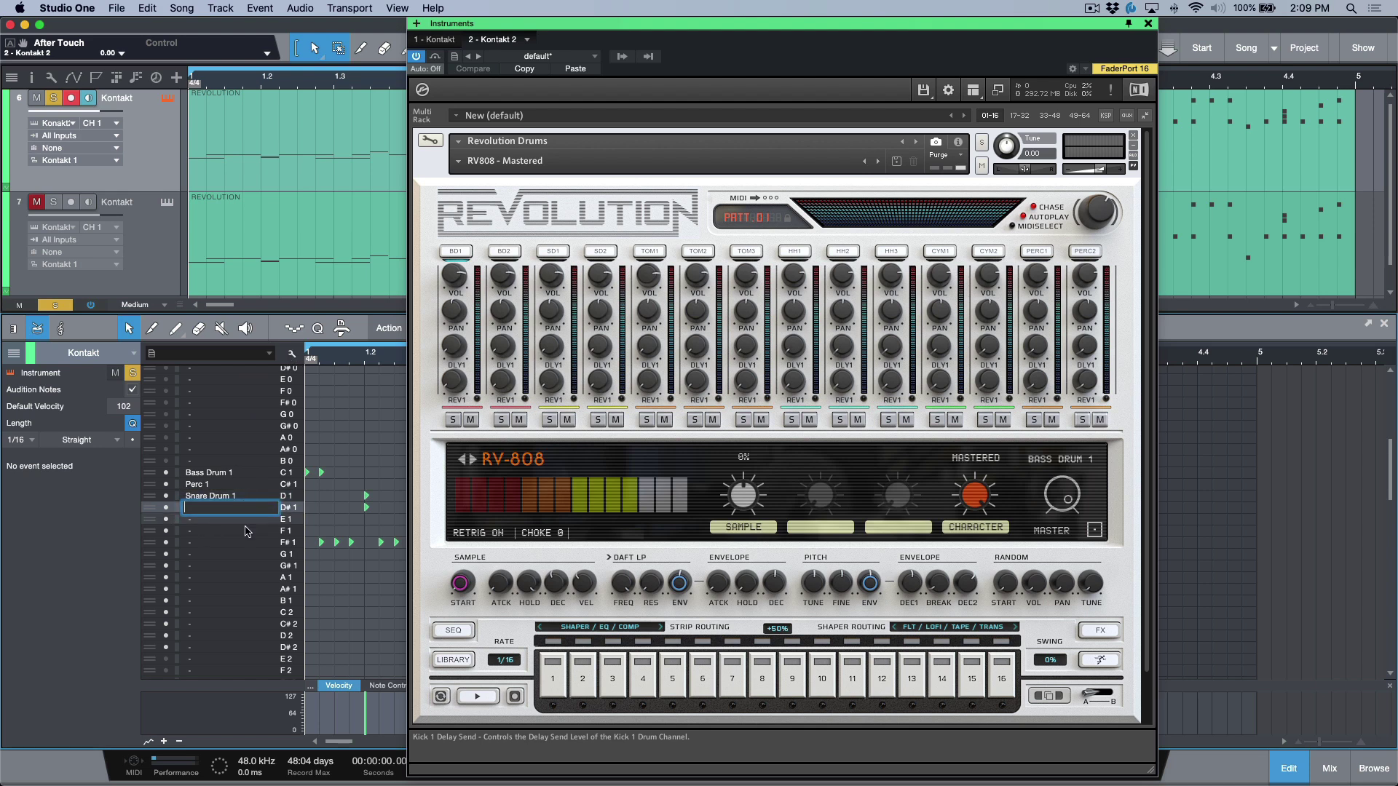
{"action": "double_click", "coordinate": [250, 531]}
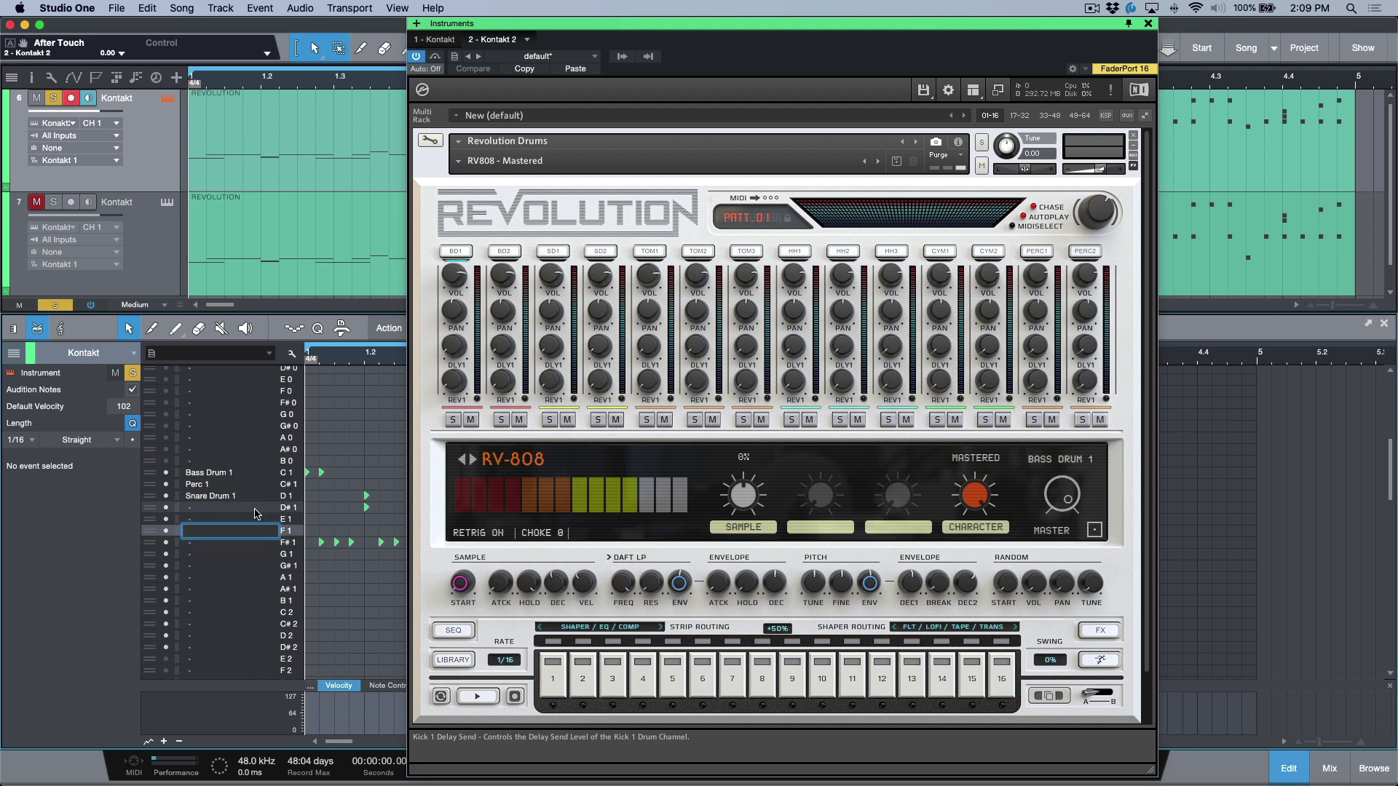
{"action": "double_click", "coordinate": [256, 509]}
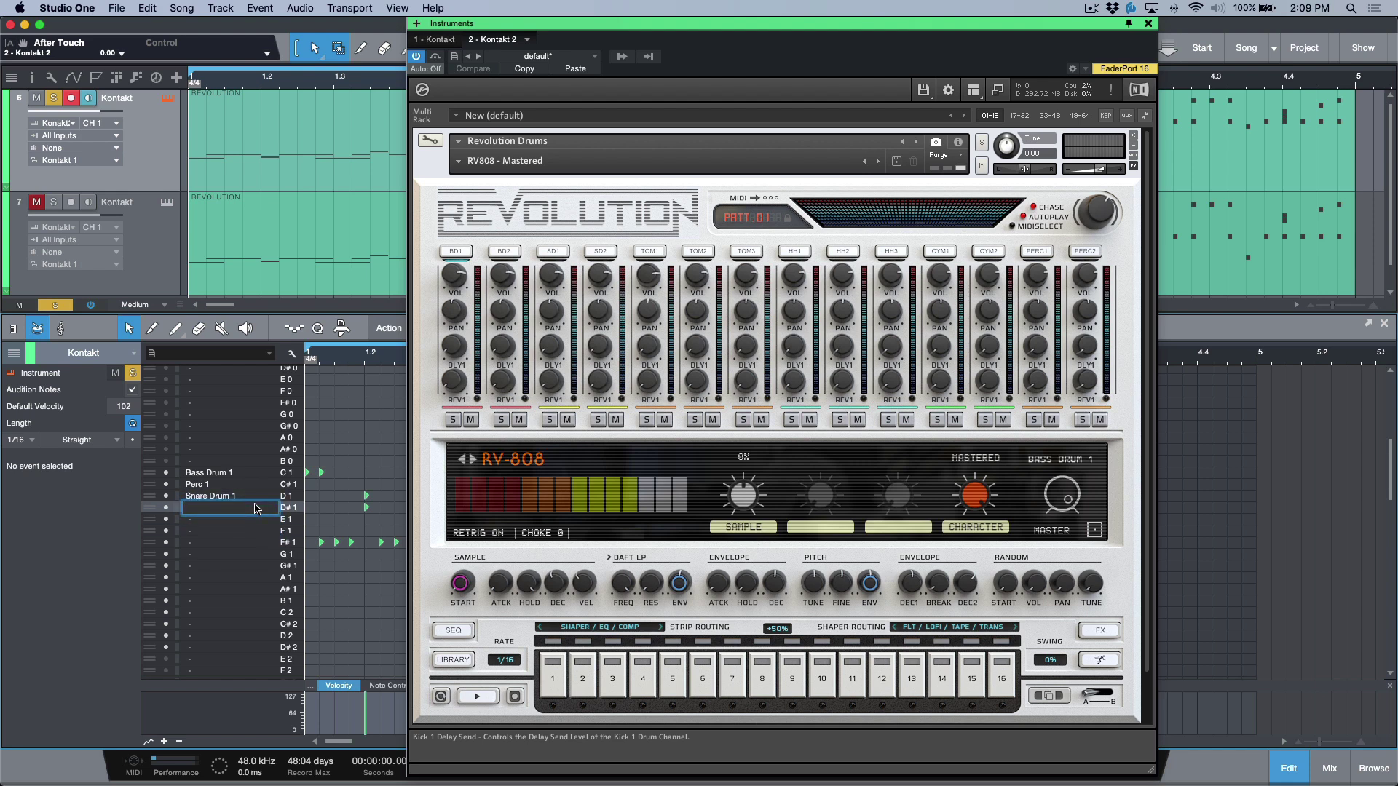
{"action": "left_click", "coordinate": [289, 357]}
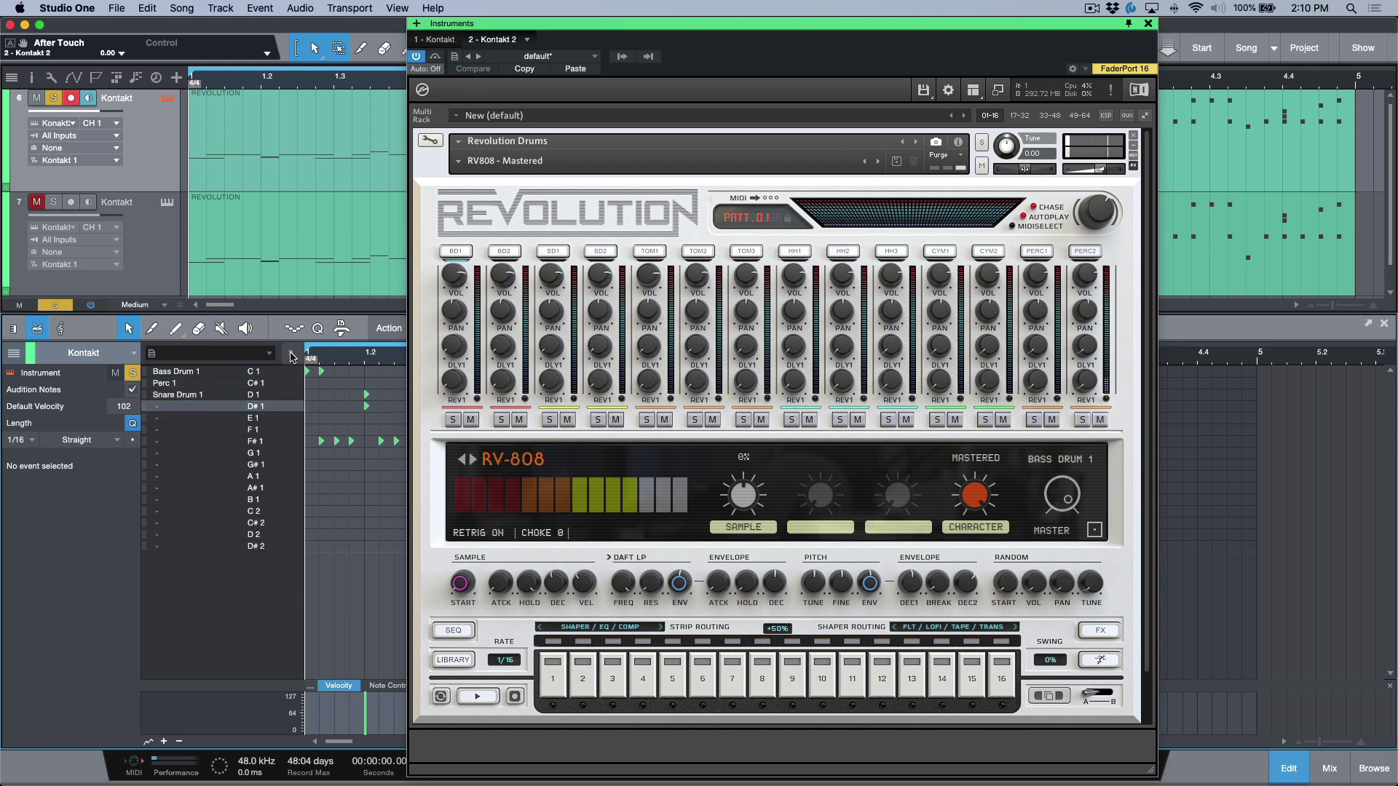
{"action": "left_click", "coordinate": [290, 356]}
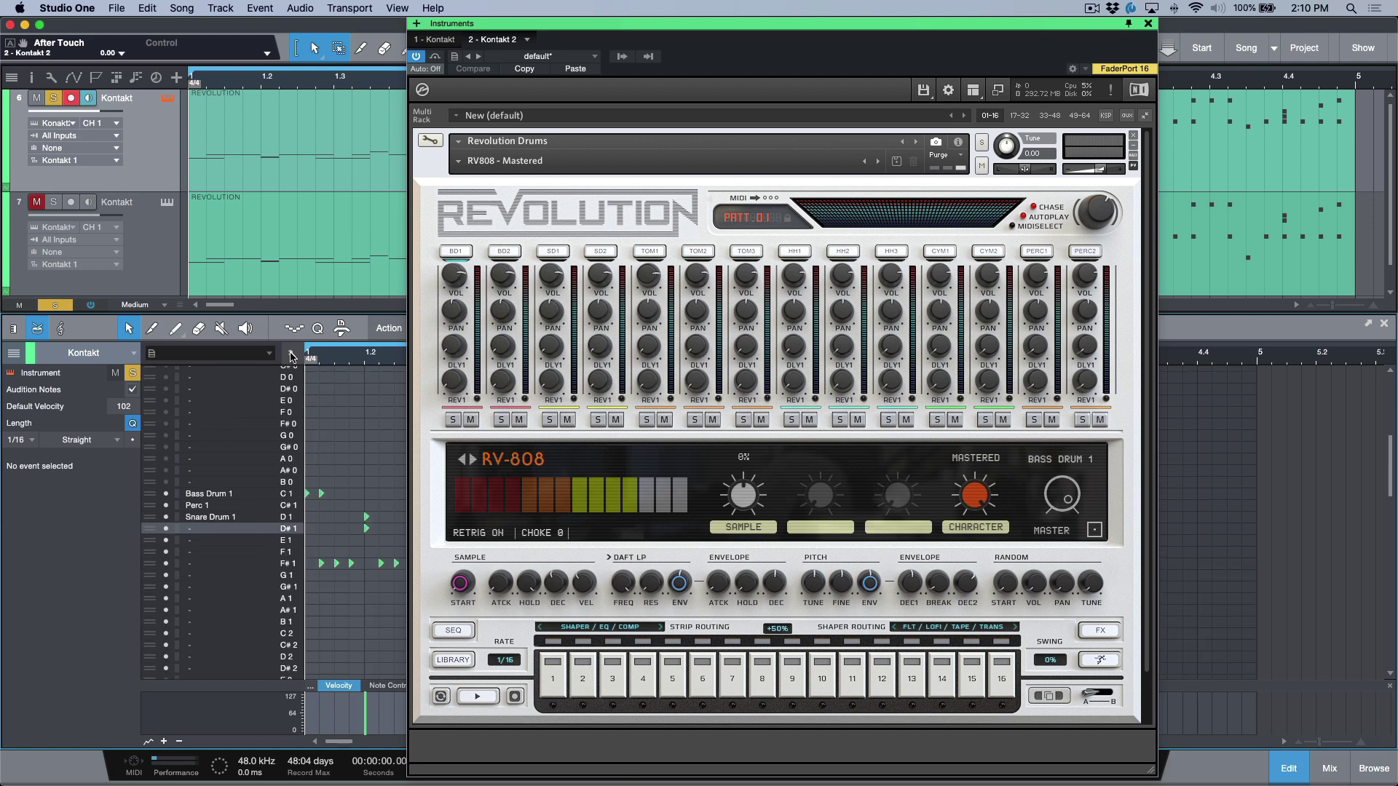
Name pitch D# 1 "Perc 2" and close the pitch name setup.
{"action": "double_click", "coordinate": [238, 528]}
{"action": "type", "text": "Perc 2"}
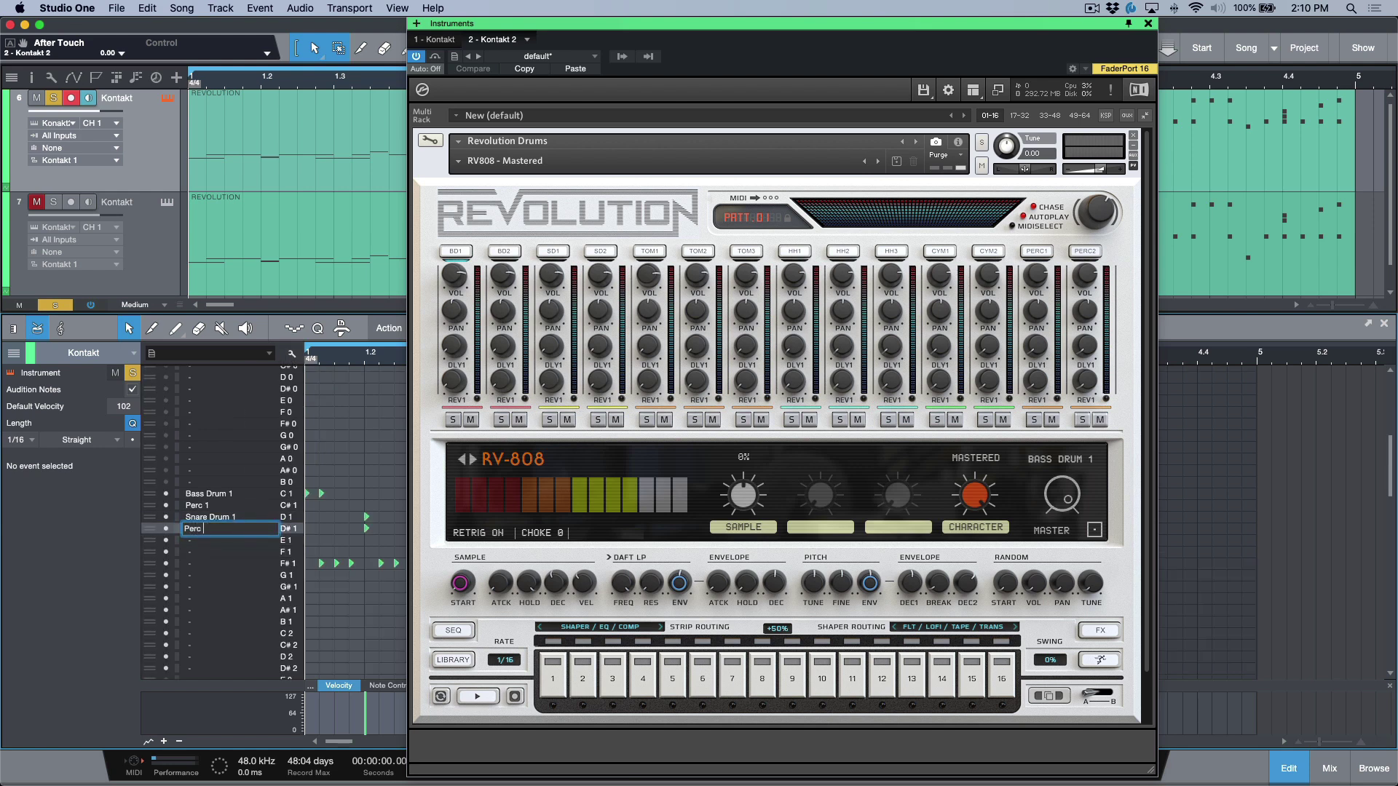
{"action": "left_click", "coordinate": [290, 356]}
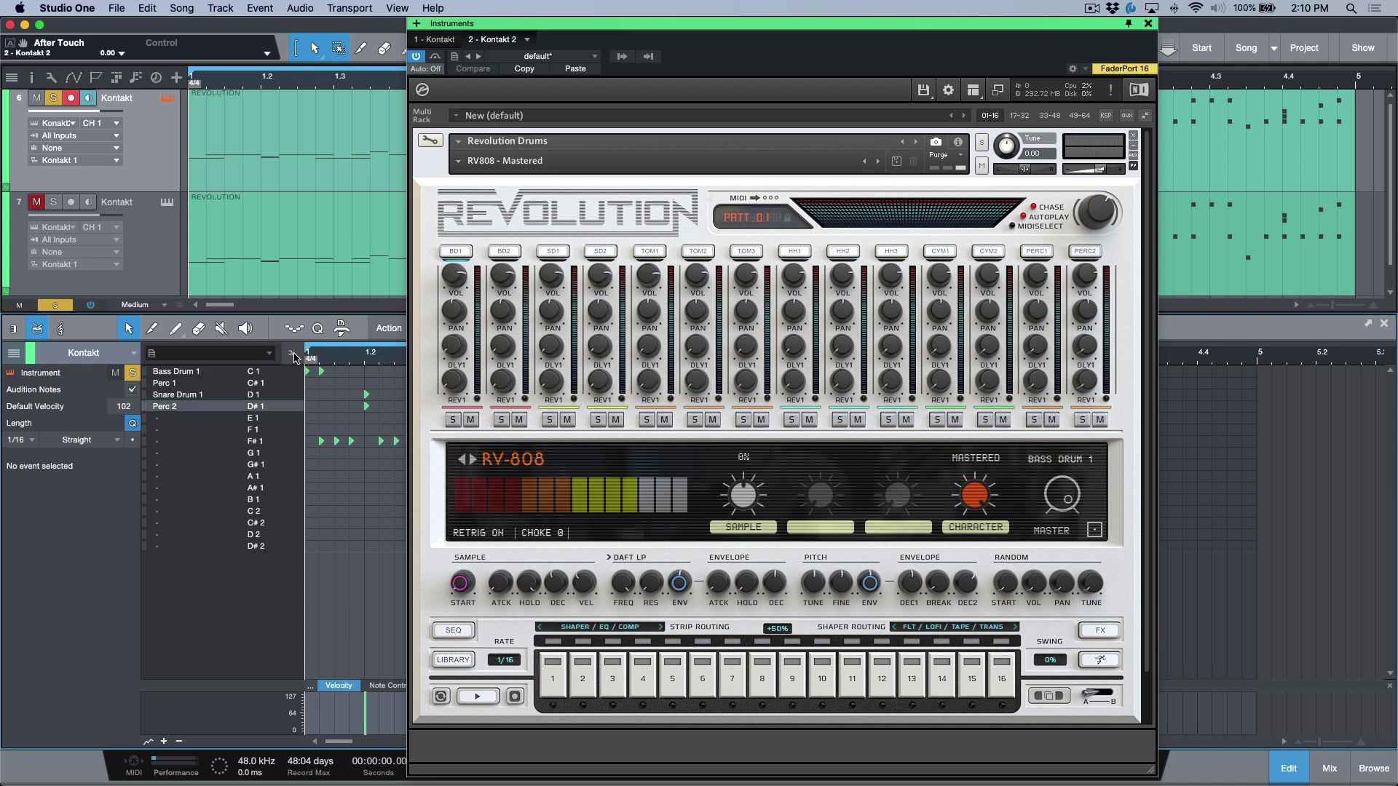
Compare the pitch list options offered outside and inside the pitch name setup.
{"action": "left_click", "coordinate": [153, 355]}
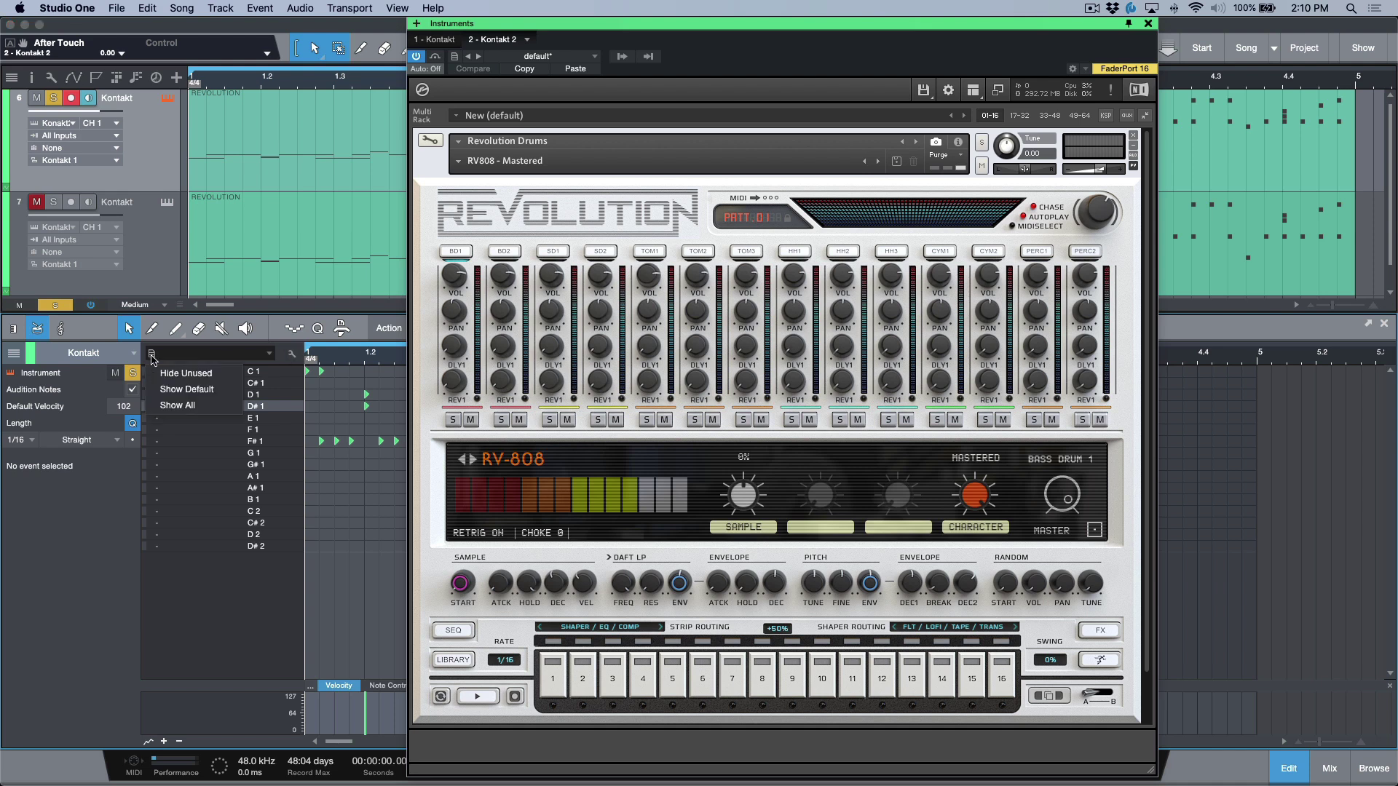
{"action": "left_click", "coordinate": [290, 354]}
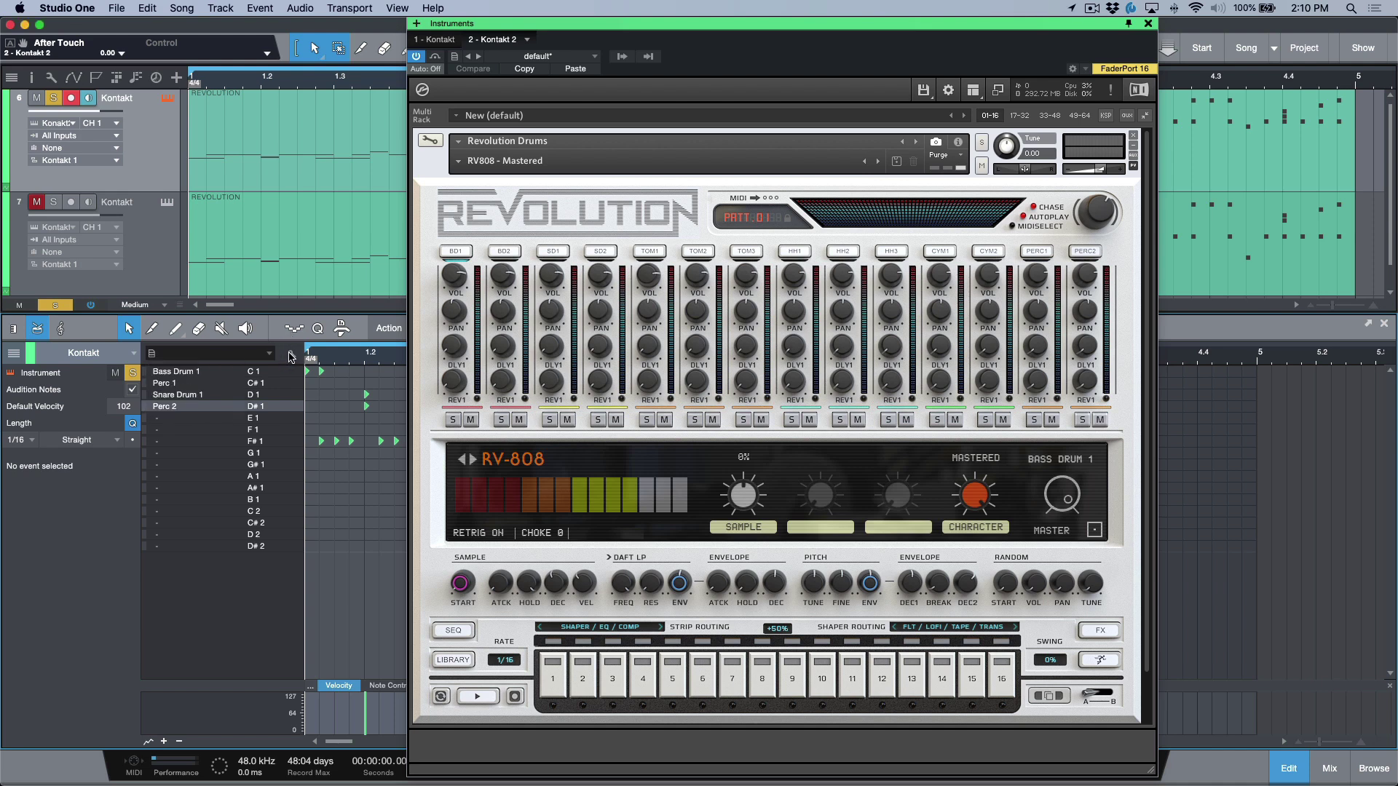
{"action": "left_click", "coordinate": [154, 355]}
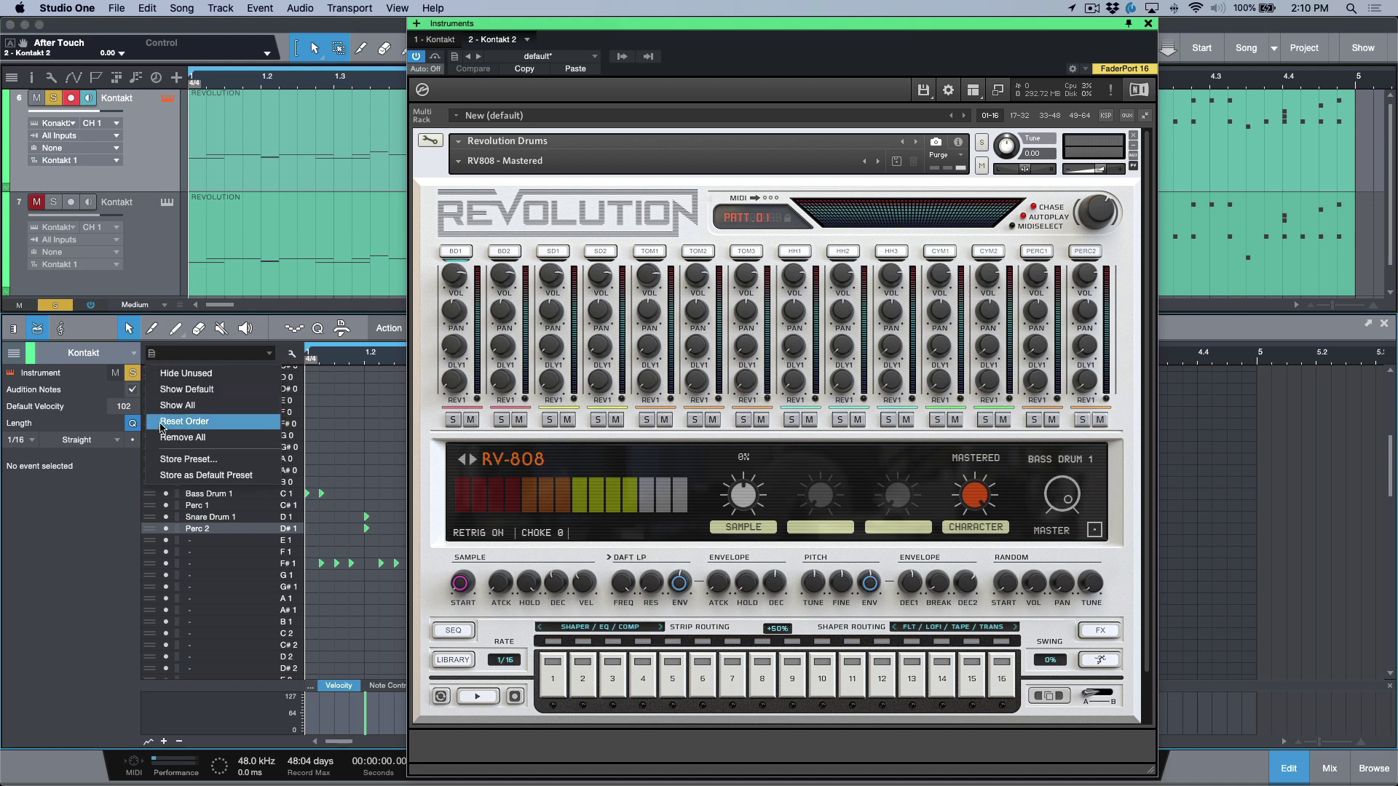
{"action": "left_click", "coordinate": [278, 314]}
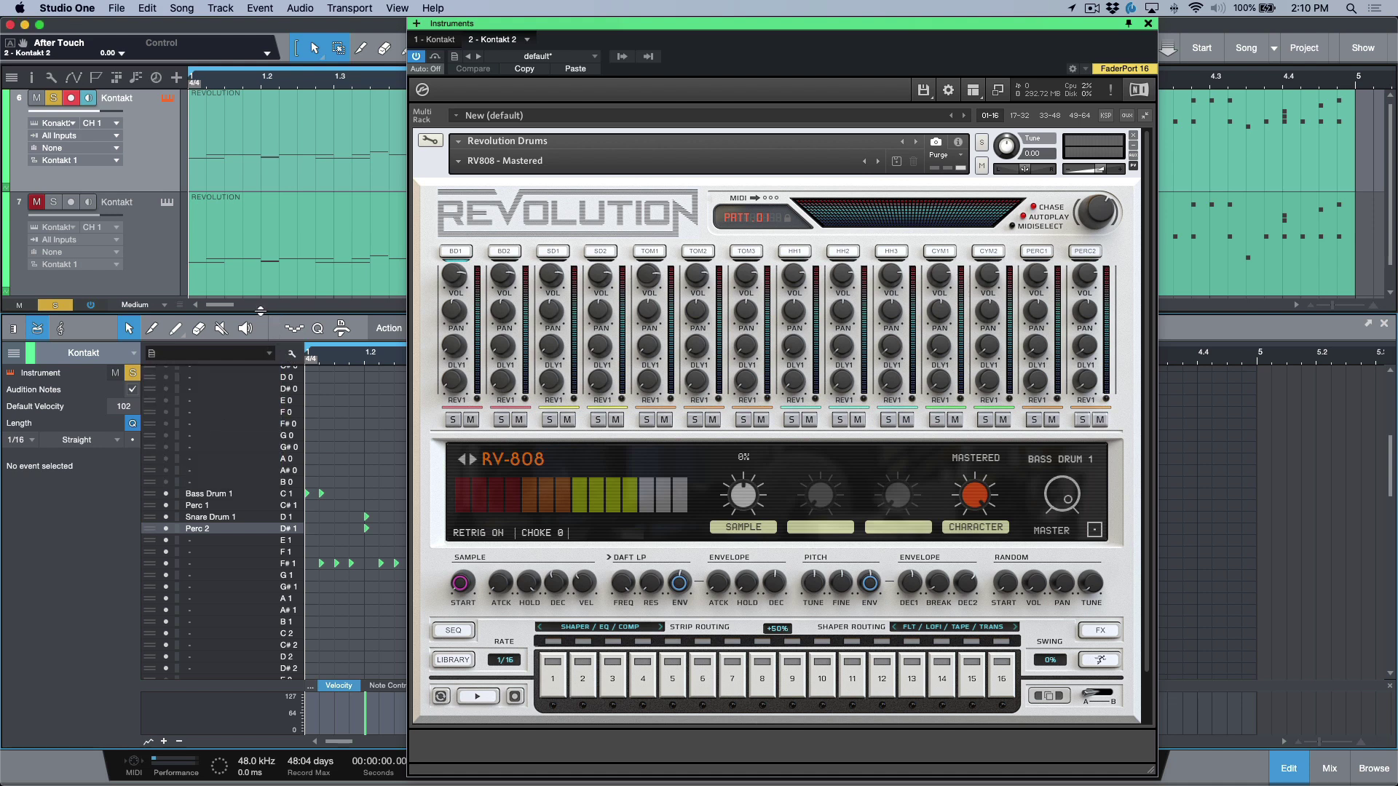
Colour the Bass Drum 1 pitch red, Perc 1 blue and Perc 2 turquoise in the pitch name setup.
{"action": "left_click", "coordinate": [179, 495]}
{"action": "left_click", "coordinate": [179, 498]}
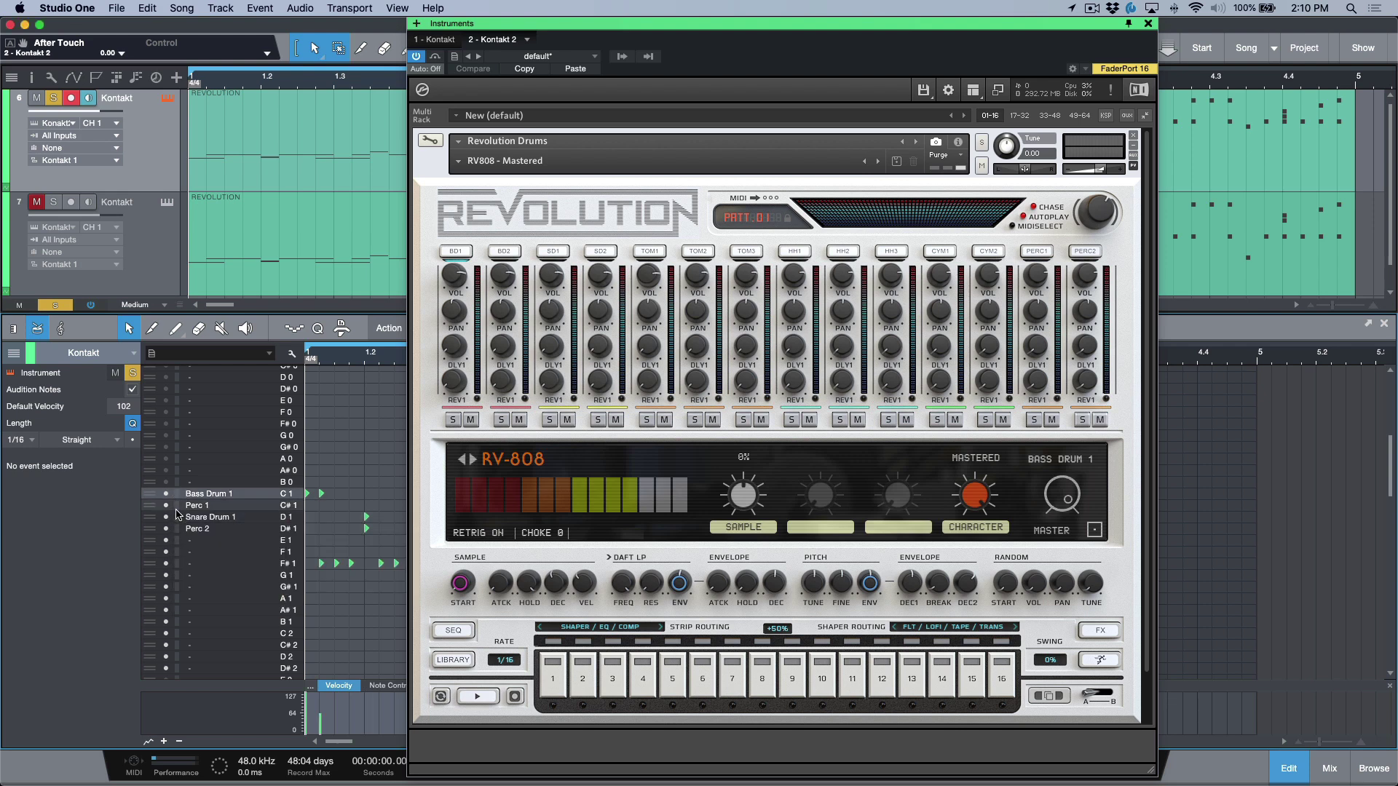
{"action": "left_click", "coordinate": [179, 506]}
{"action": "left_click", "coordinate": [184, 525]}
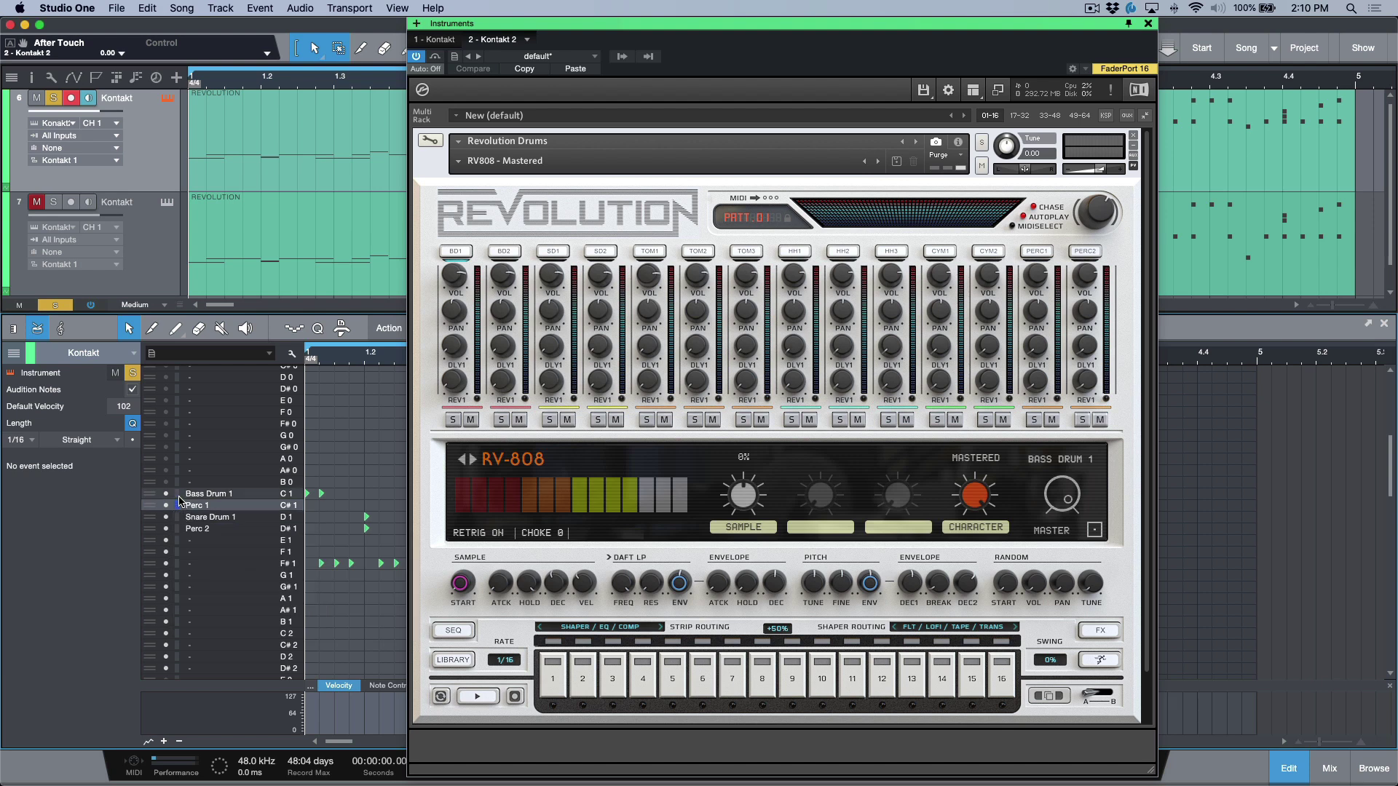
{"action": "left_click", "coordinate": [179, 495]}
{"action": "left_click", "coordinate": [412, 519]}
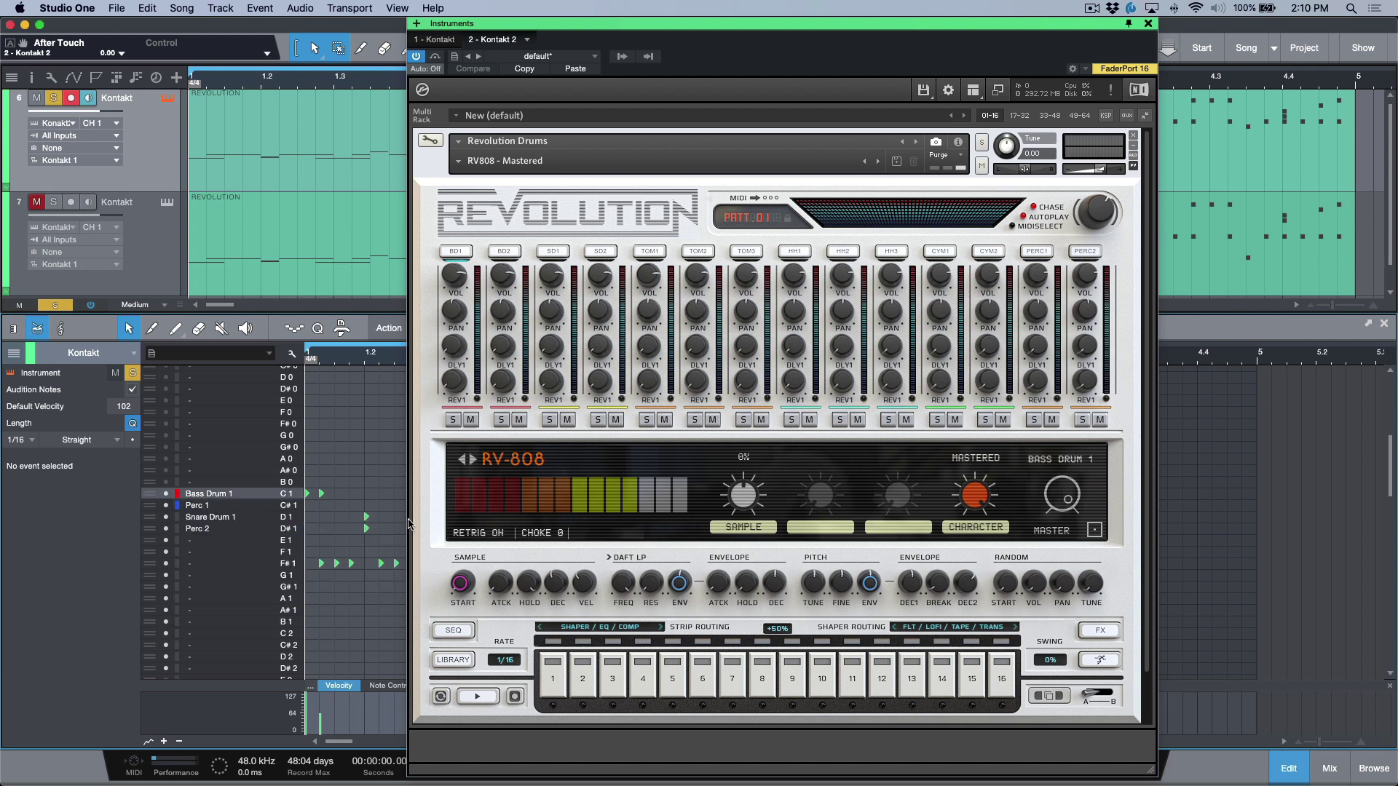
{"action": "left_click", "coordinate": [177, 528]}
{"action": "left_click", "coordinate": [270, 548]}
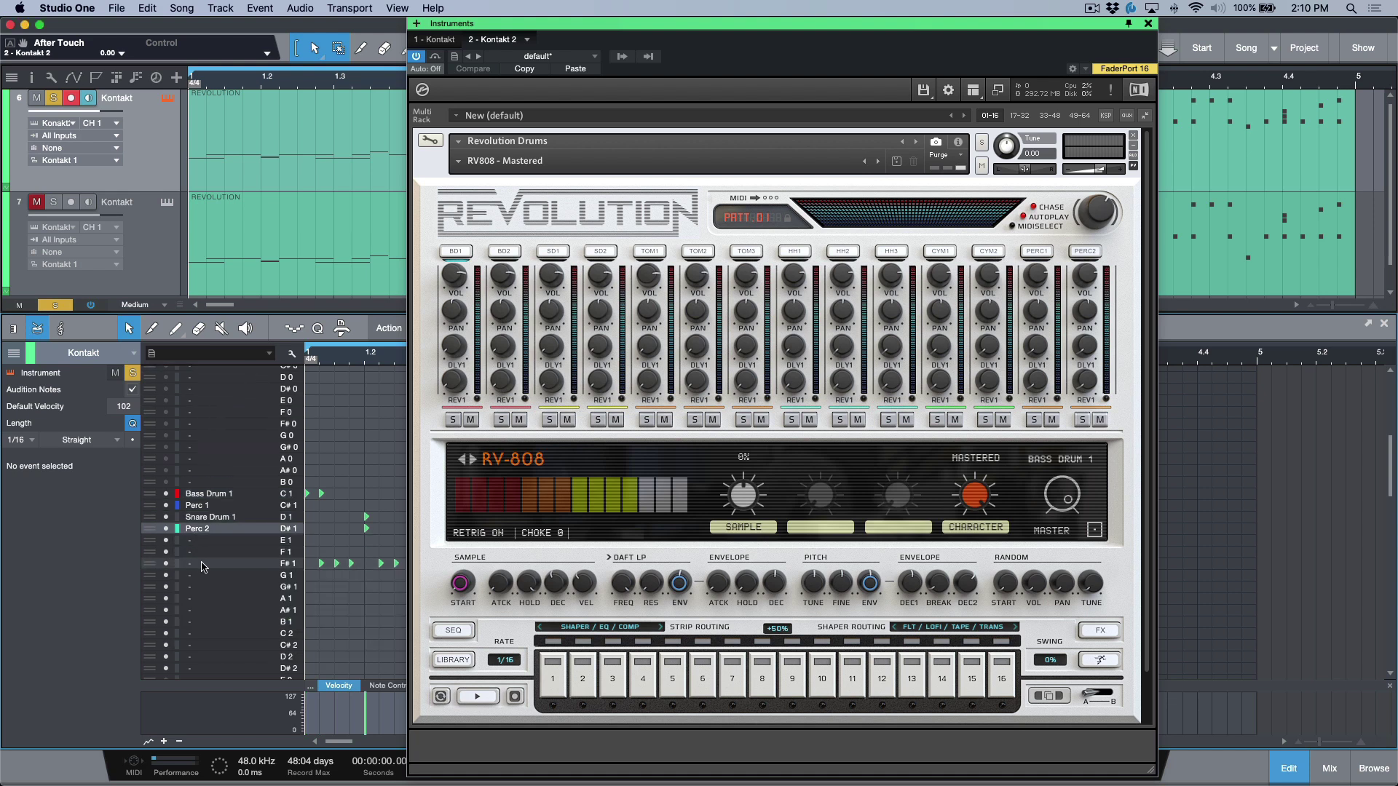
Check the coloured, named pitches in the regular drum list and return to the pitch name setup.
{"action": "left_click", "coordinate": [291, 356]}
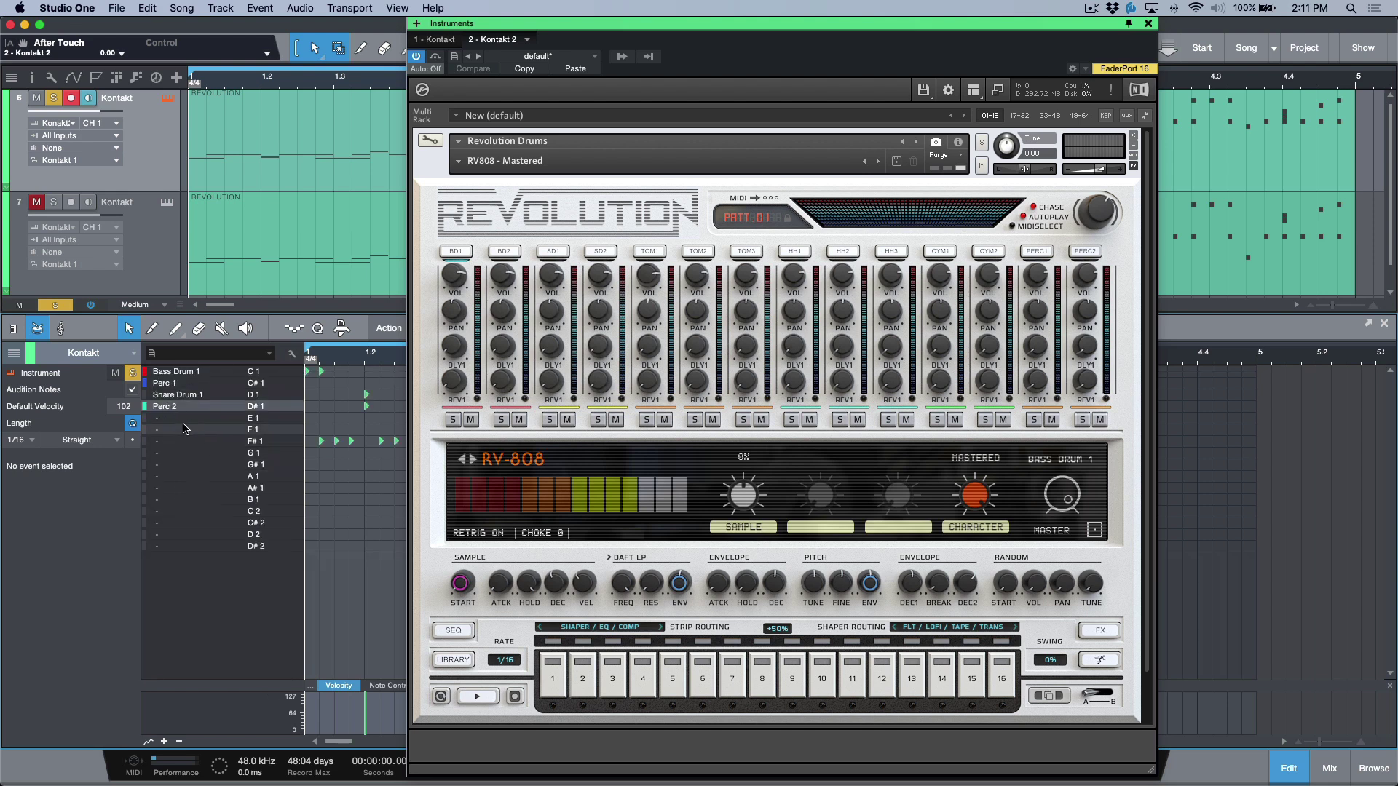
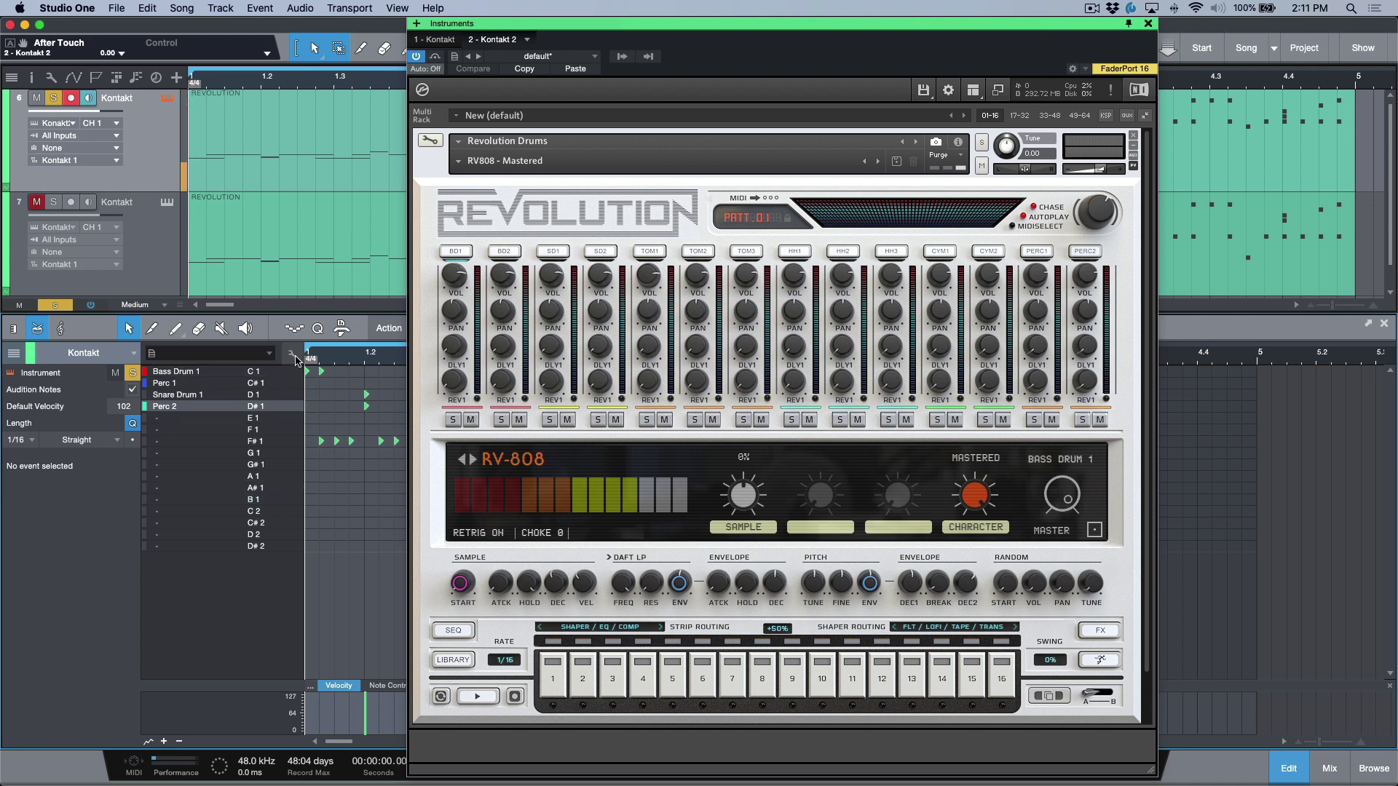
{"action": "left_click", "coordinate": [291, 356]}
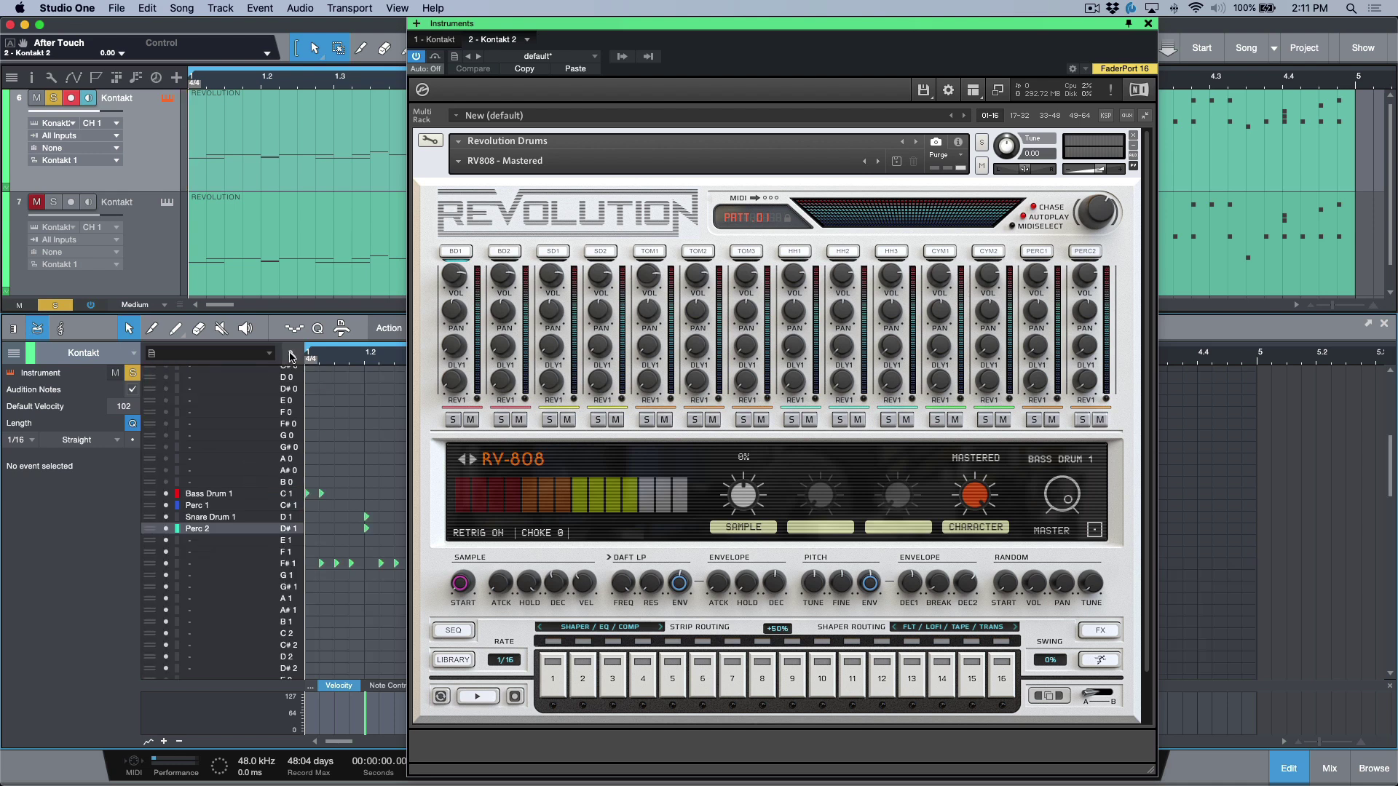
{"action": "scroll", "coordinate": [196, 559], "scroll_direction": "down", "scroll_amount": 1}
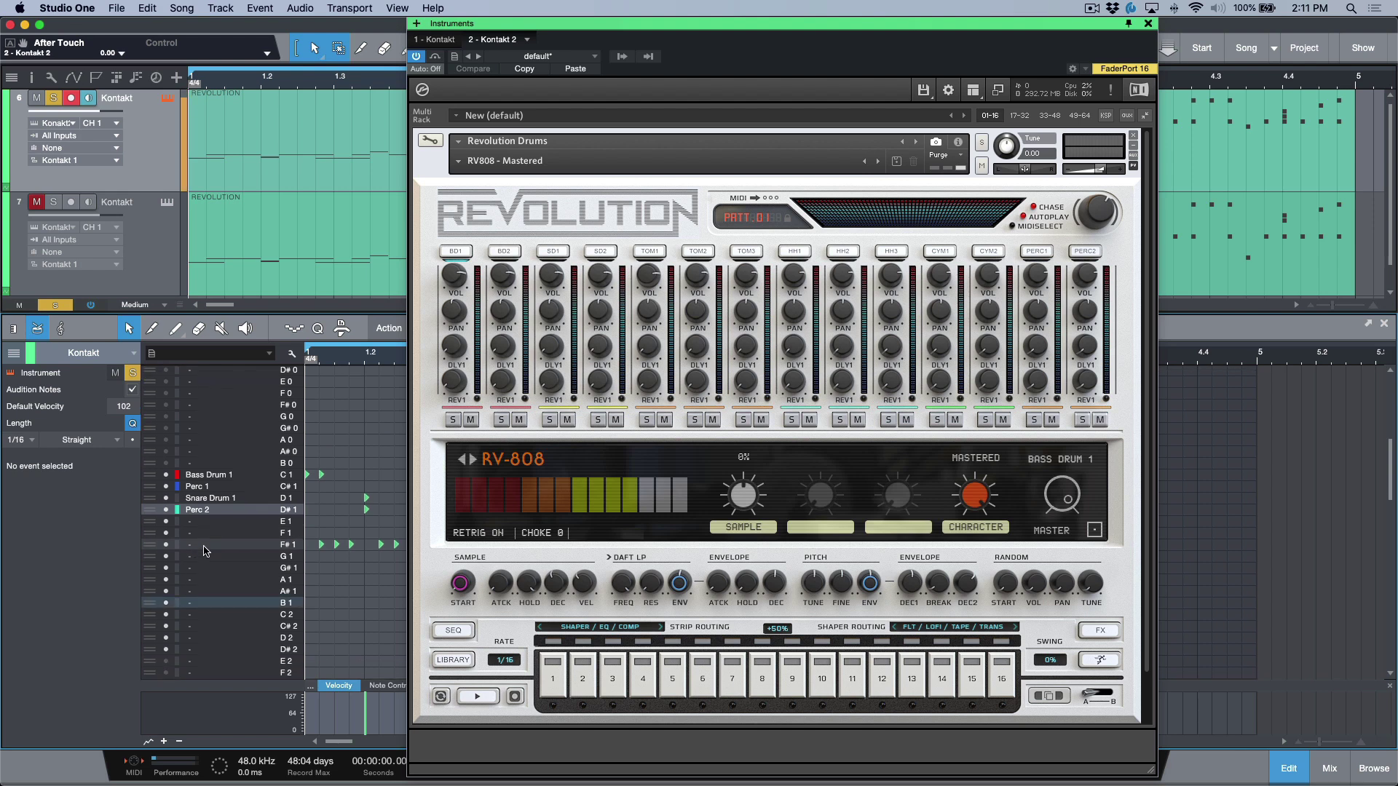
Disable pitch B 1 in the pitch name setup and check the resulting drum list.
{"action": "left_click", "coordinate": [167, 608]}
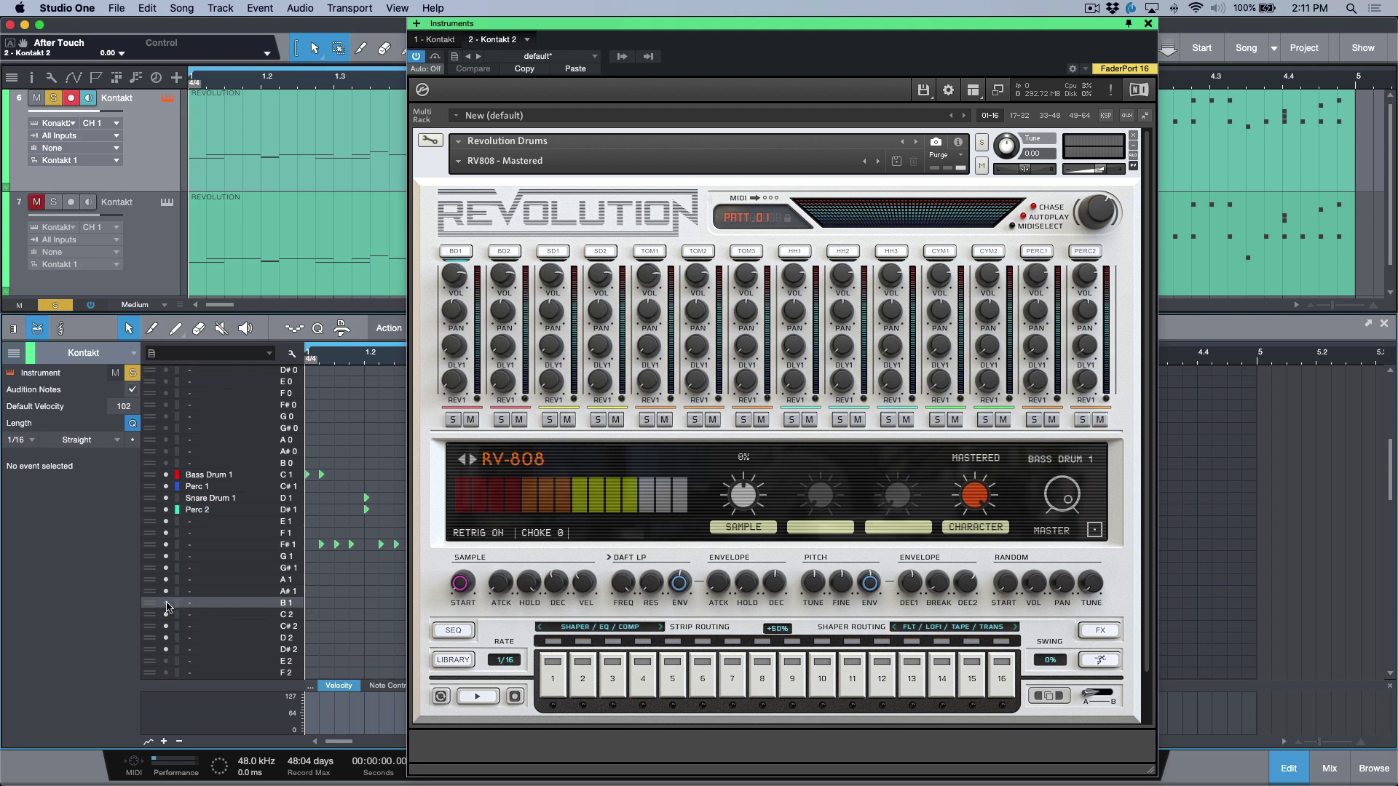
{"action": "left_click", "coordinate": [291, 354]}
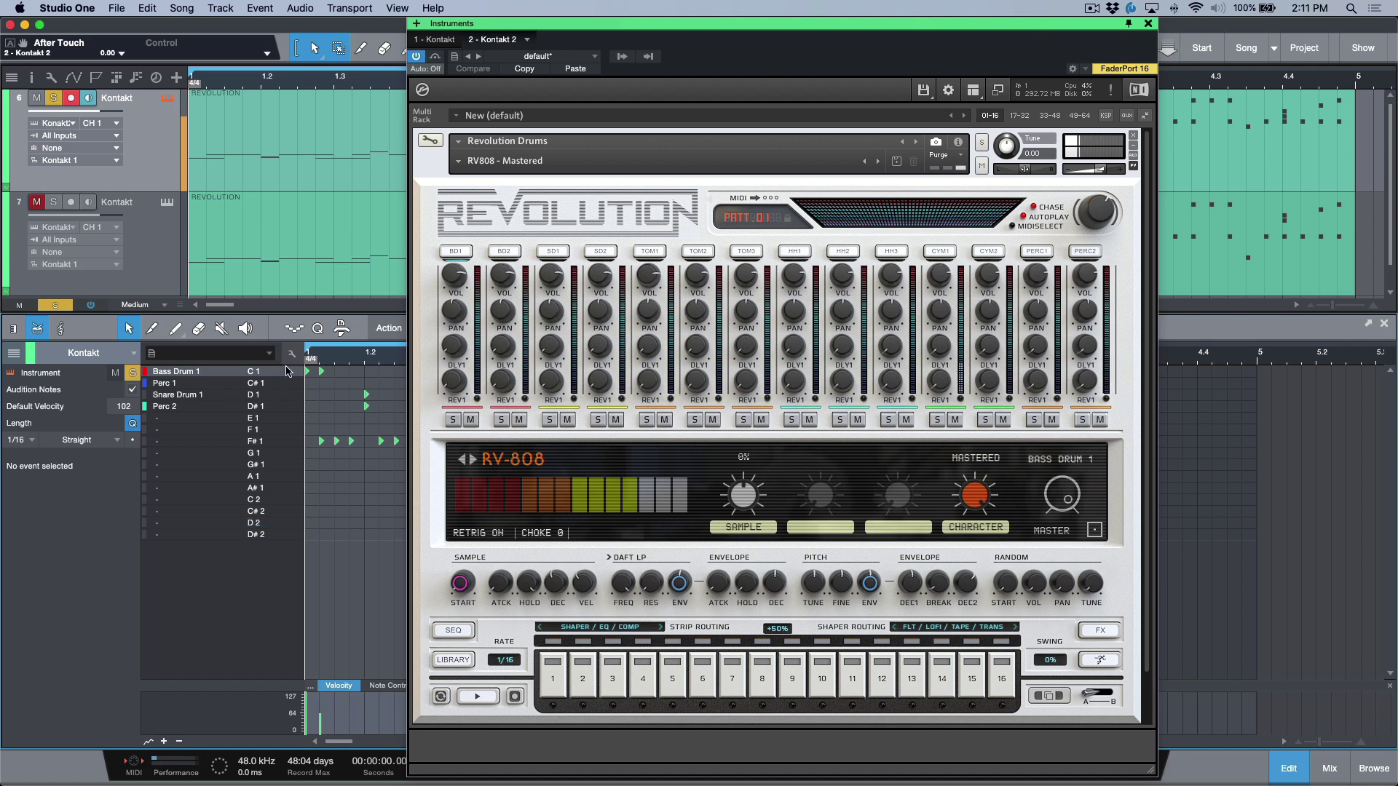
{"action": "left_click", "coordinate": [291, 354]}
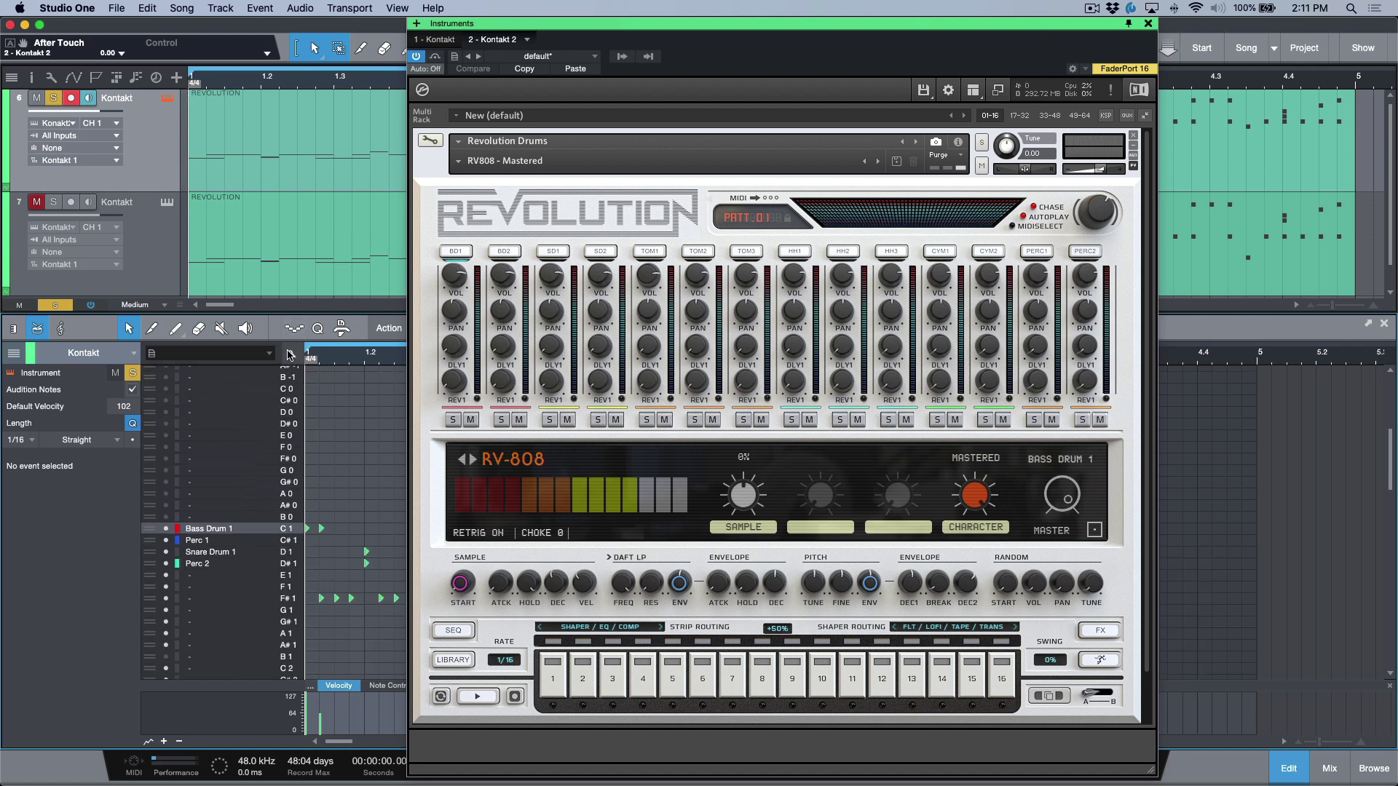
{"action": "scroll", "coordinate": [240, 539], "scroll_direction": "down", "scroll_amount": 2}
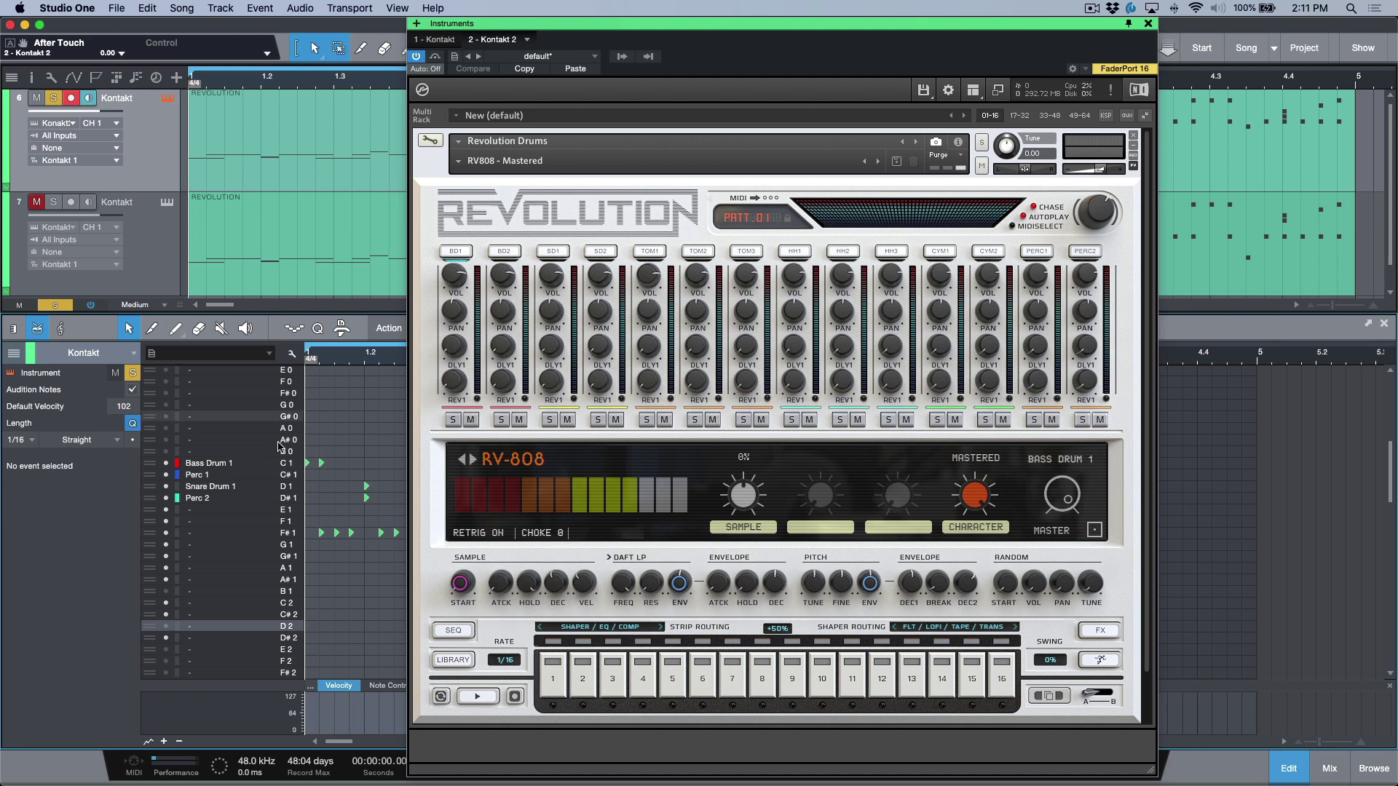
{"action": "left_click", "coordinate": [291, 354]}
Store the pitch names of Kontakt track 7 as a preset named "WA_Reviolution Drums".
{"action": "left_click", "coordinate": [150, 235]}
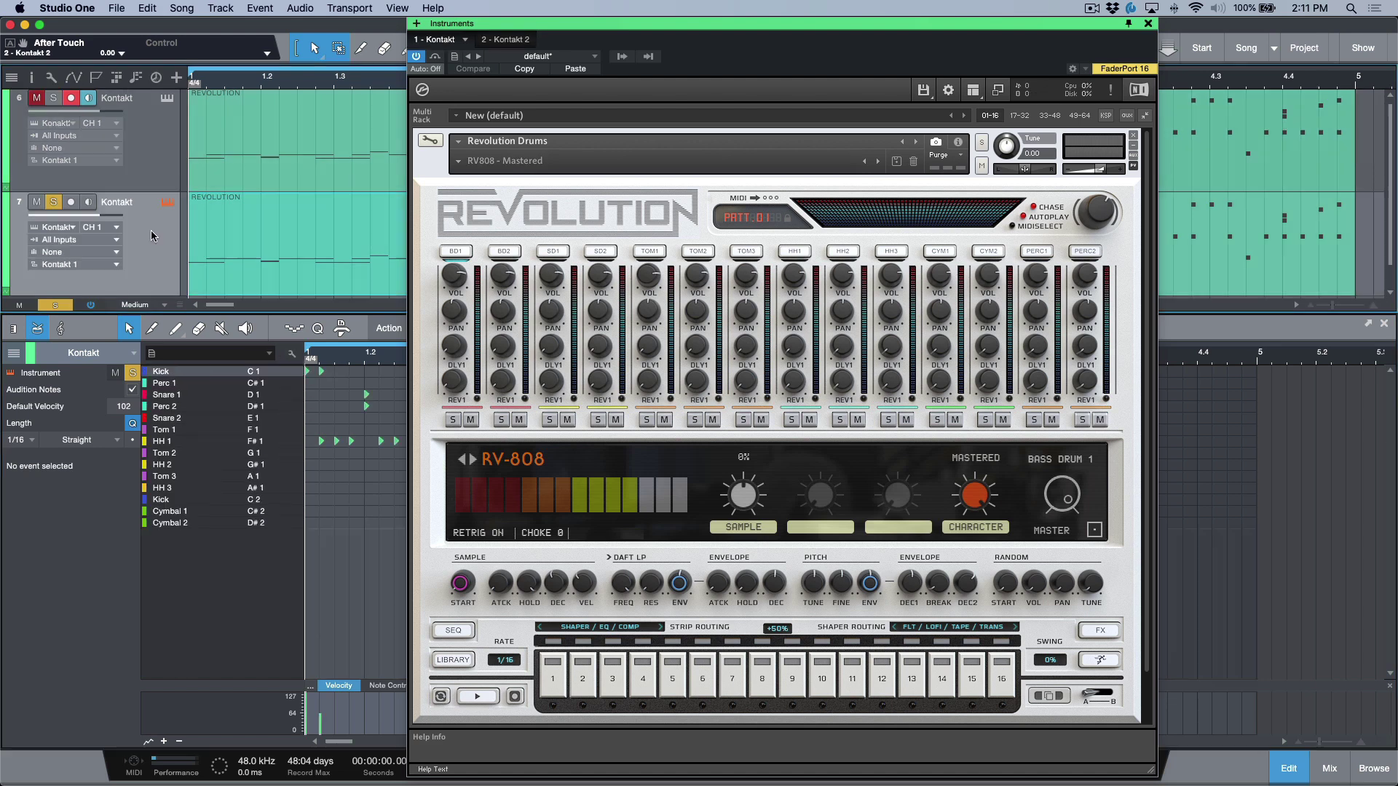
{"action": "left_click", "coordinate": [292, 353]}
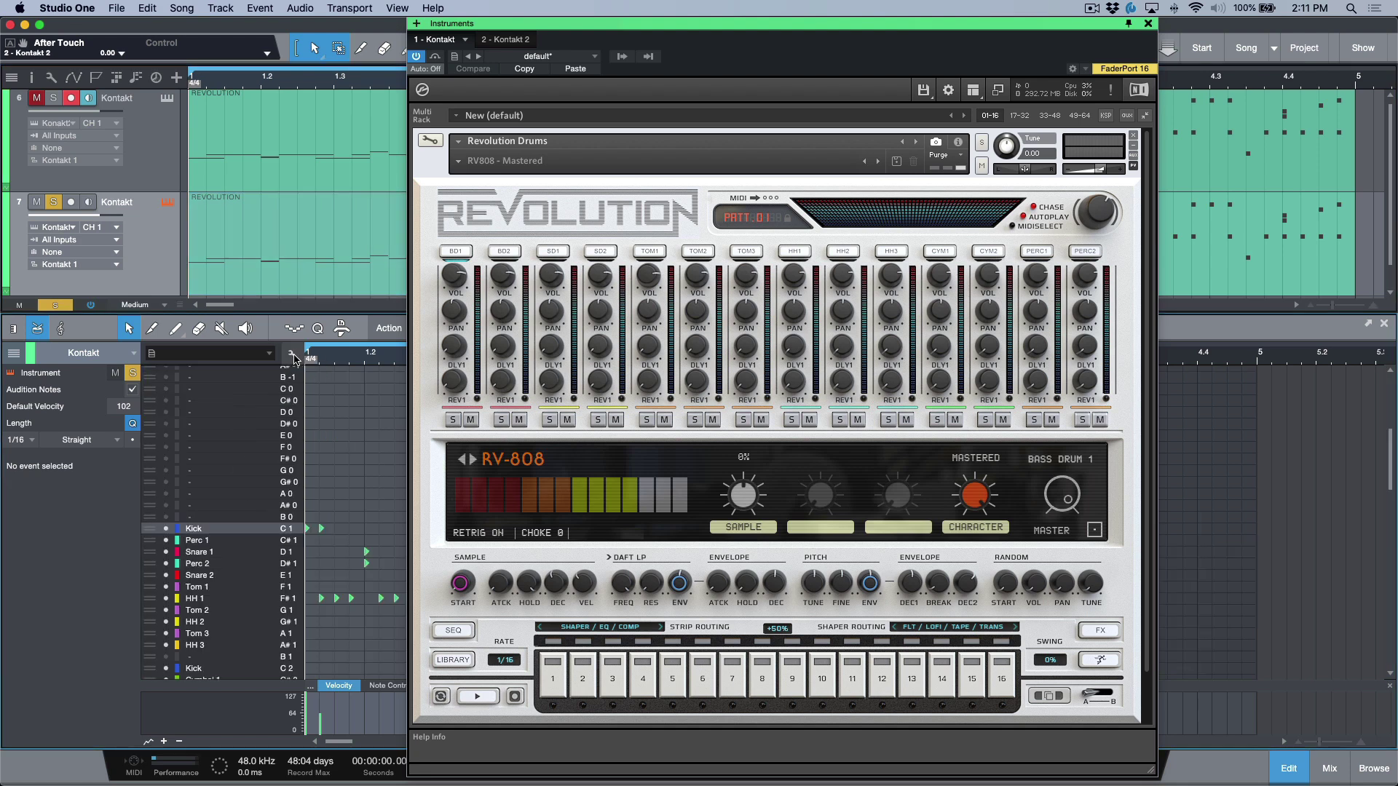
{"action": "left_click", "coordinate": [152, 354]}
{"action": "left_click", "coordinate": [195, 460]}
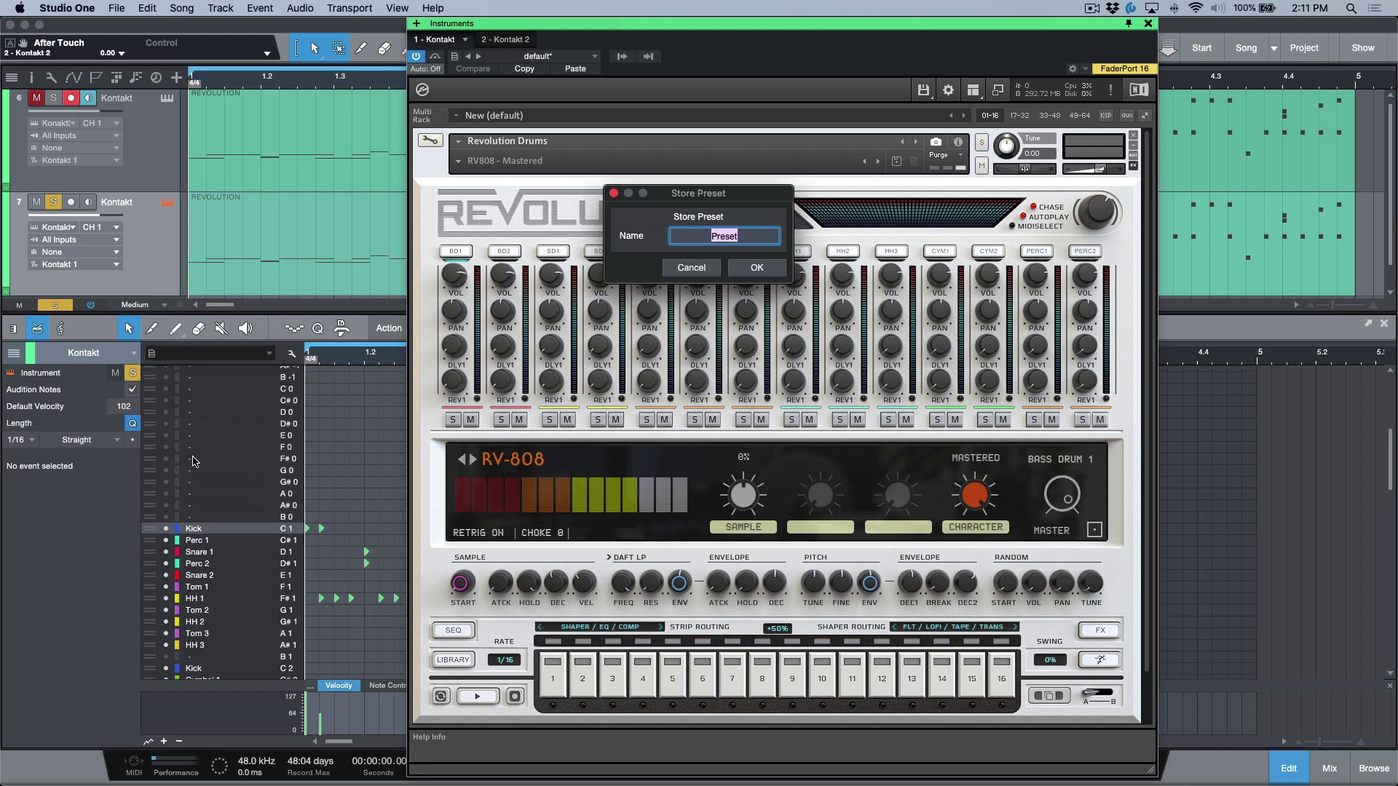
{"action": "type", "text": "WA"}
{"action": "type", "text": "_Reviolutoin"}
{"action": "key", "text": "BackSpace"}
{"action": "key", "text": "BackSpace"}
{"action": "key", "text": "BackSpace"}
{"action": "key", "text": "BackSpace"}
{"action": "type", "text": "ion DS"}
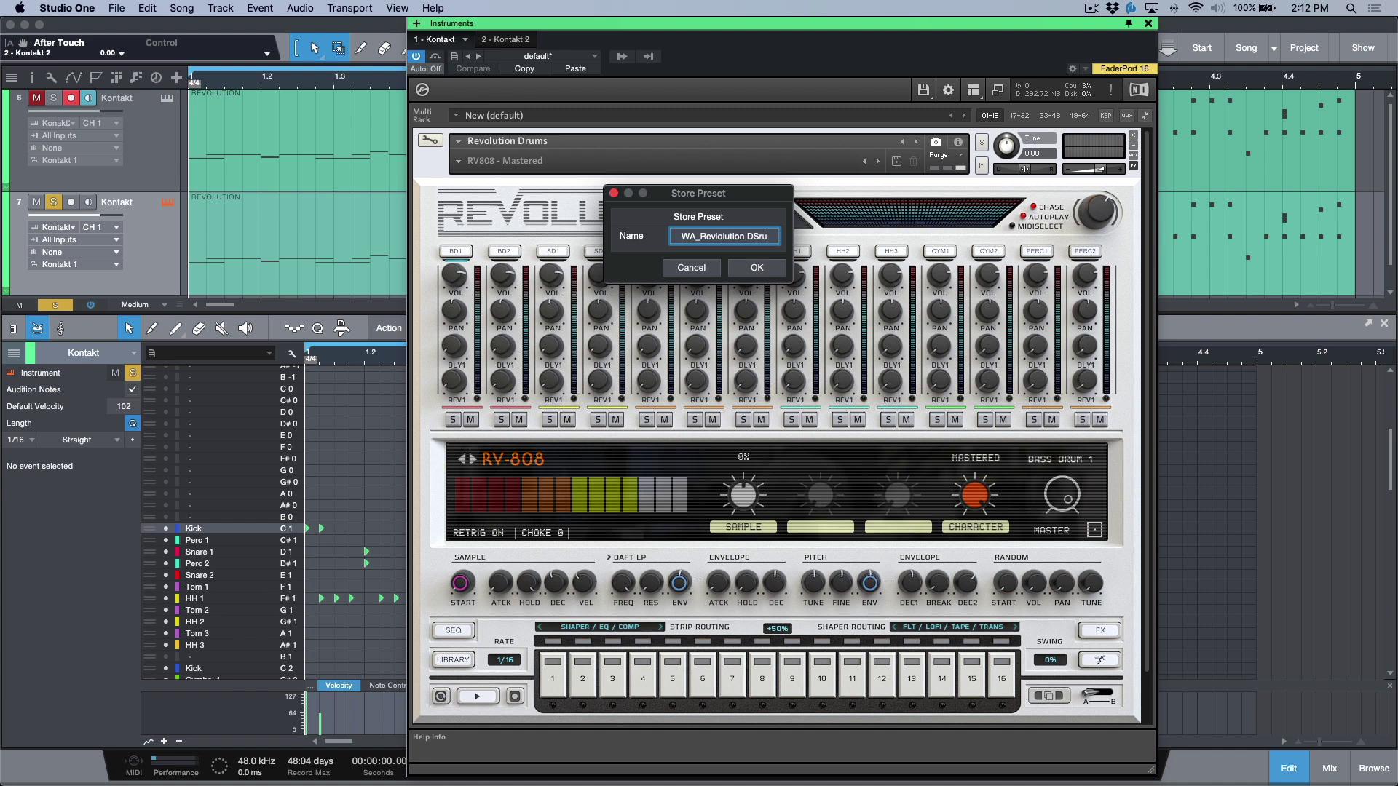
{"action": "key", "text": "BackSpace"}
{"action": "type", "text": "rums"}
{"action": "left_click", "coordinate": [753, 268]}
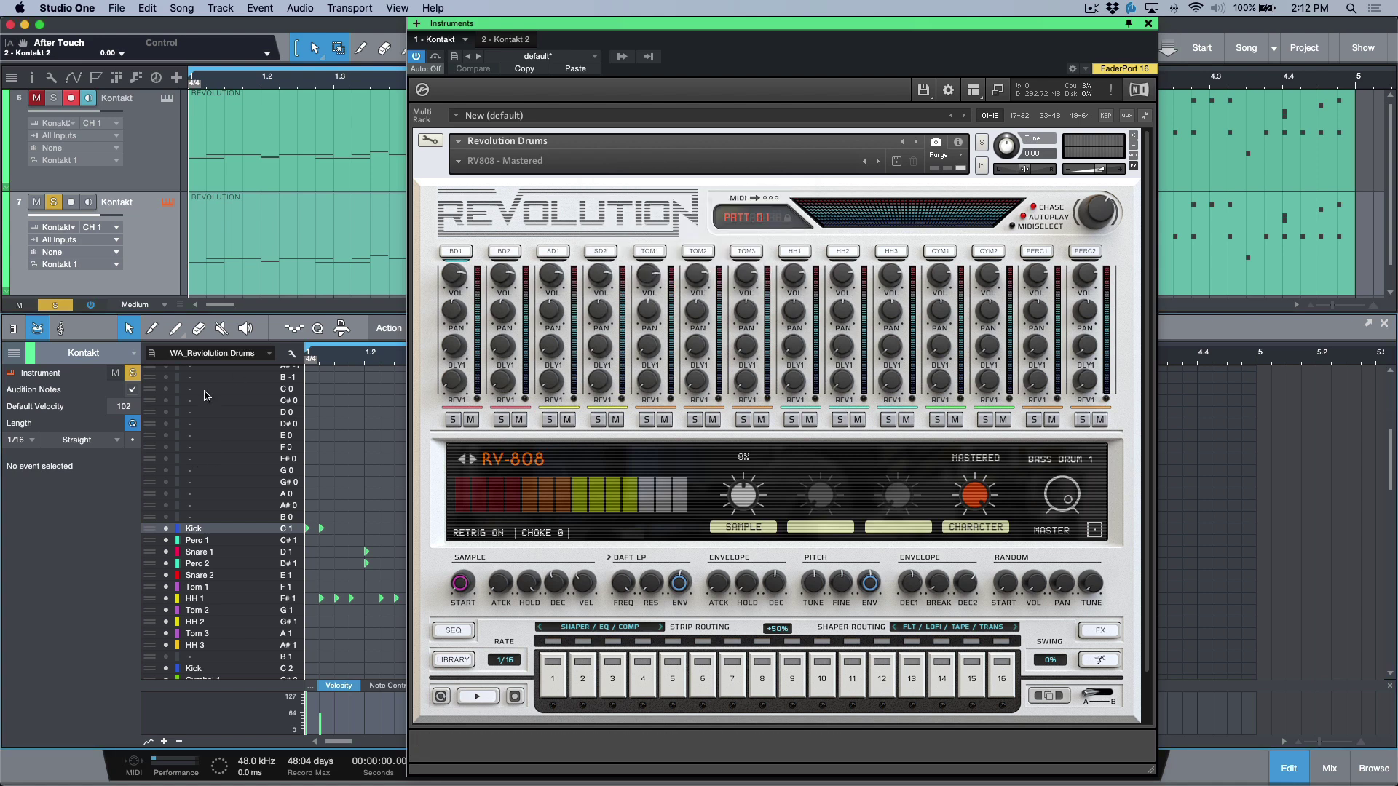
Reveal the WA_Reviolution Drums pitch preset file in Finder.
{"action": "left_click", "coordinate": [243, 355]}
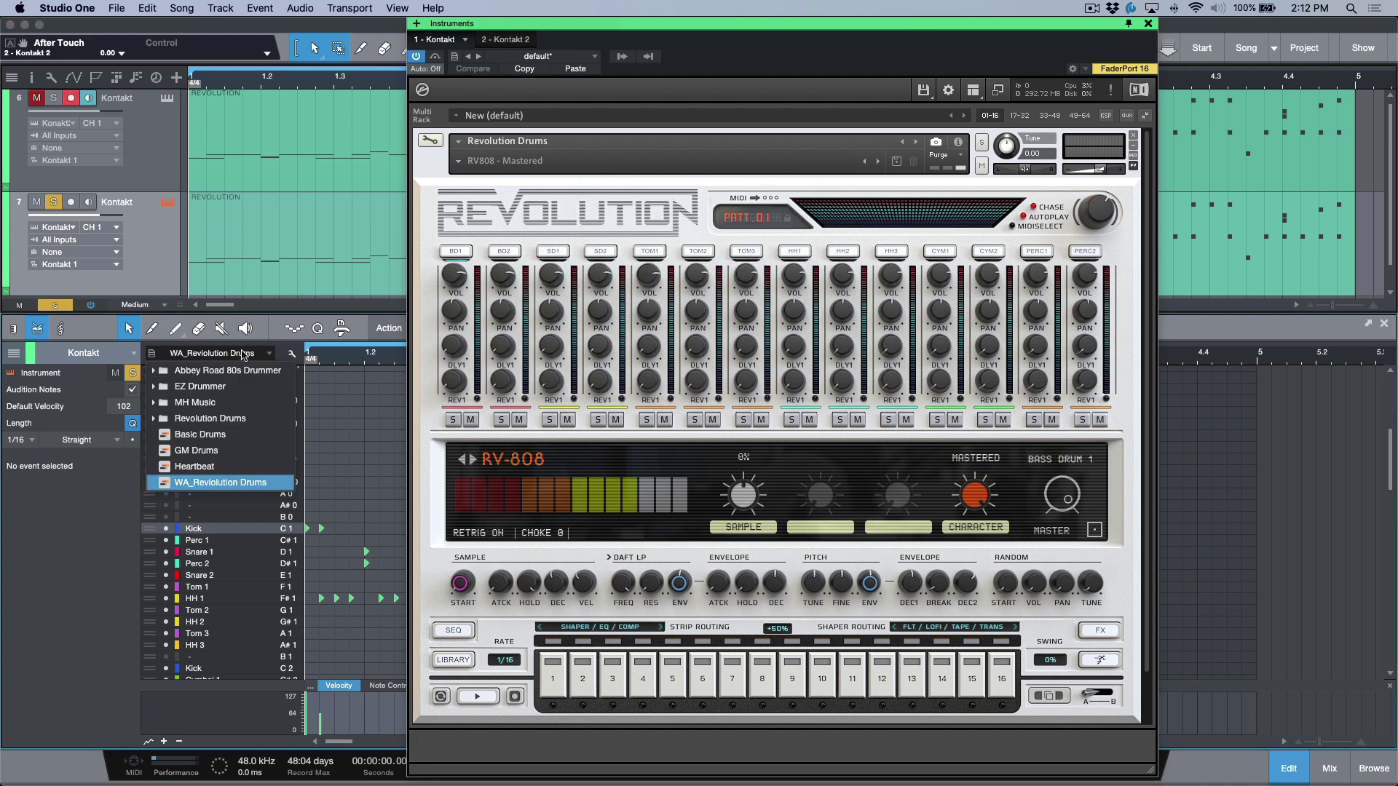
{"action": "right_click", "coordinate": [213, 486]}
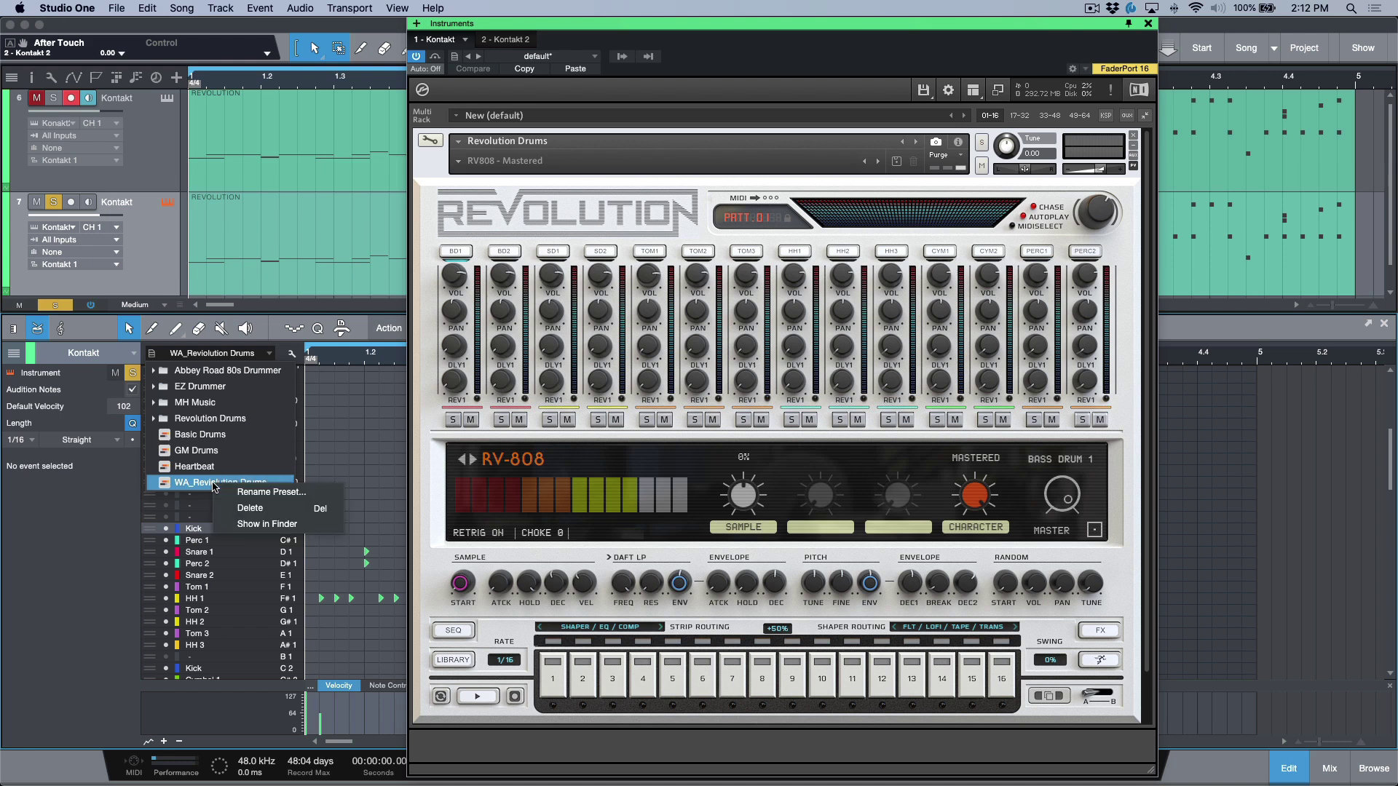
{"action": "left_click", "coordinate": [265, 525]}
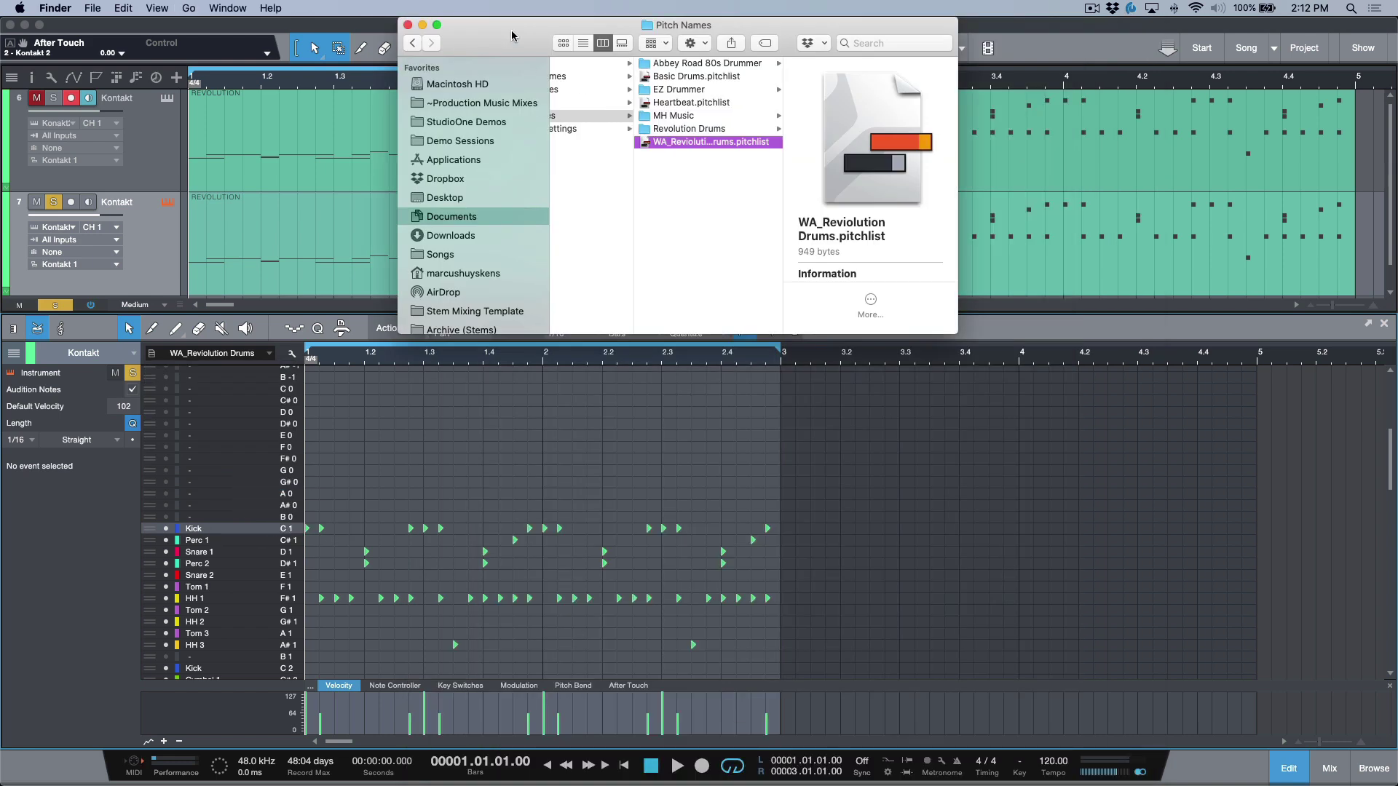
Create a folder named "Wave Alchemy" inside the Pitch Names folder.
{"action": "right_click", "coordinate": [679, 181]}
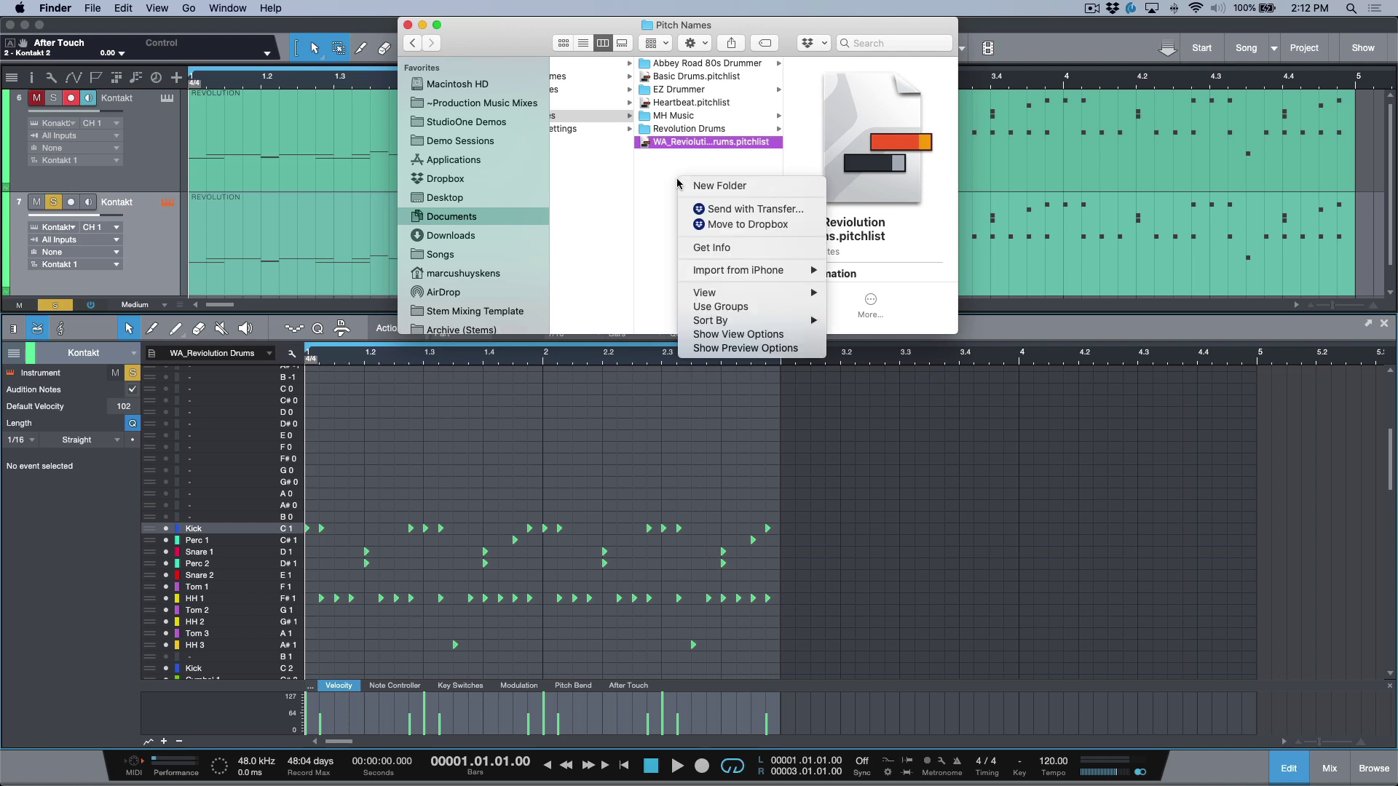
{"action": "left_click", "coordinate": [713, 187]}
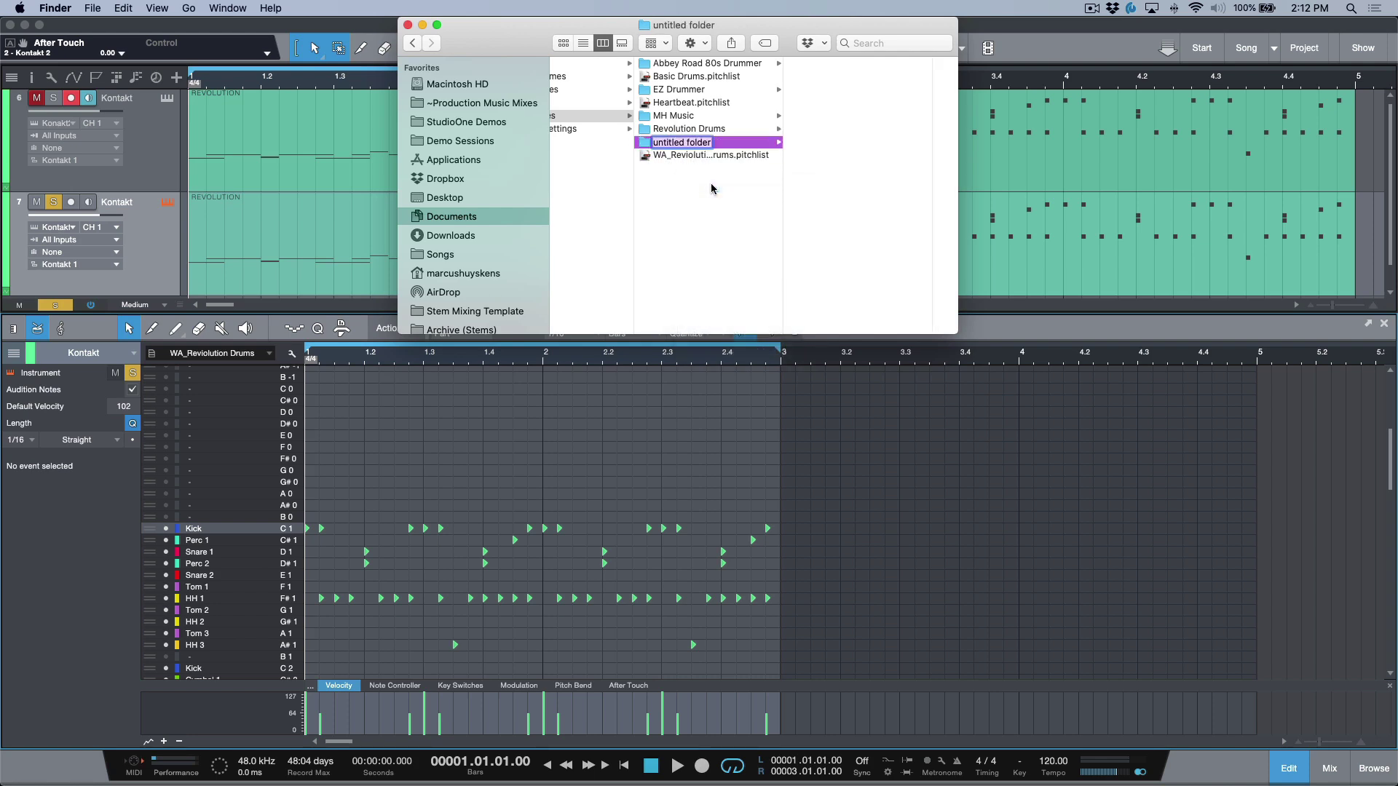
{"action": "type", "text": "Wave Alchemy"}
{"action": "key", "text": "Return"}
Move the WA_Reviolution Drums pitchlist file into the Wave Alchemy folder and return to Studio One.
{"action": "left_click", "coordinate": [727, 142]}
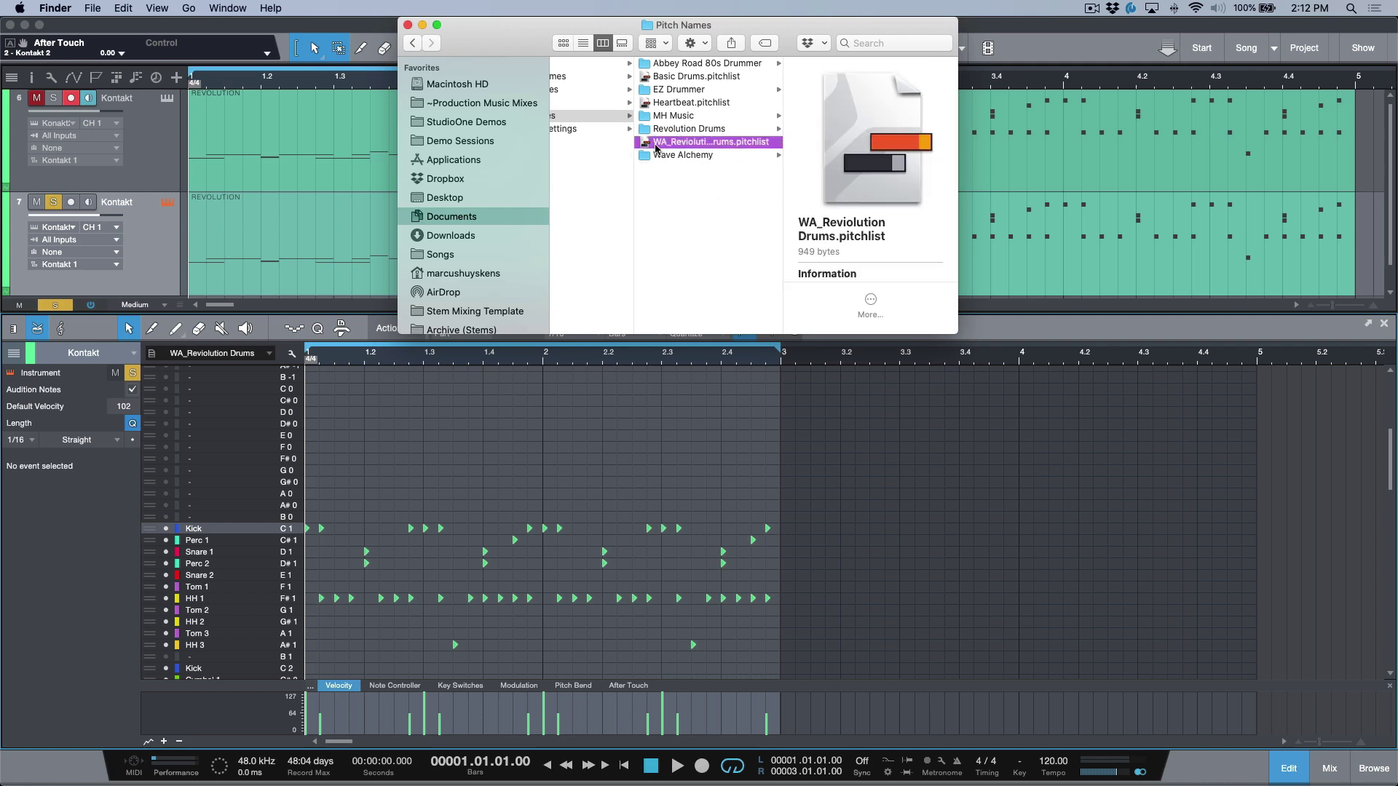
{"action": "left_click_drag", "start_coordinate": [644, 146], "coordinate": [673, 155]}
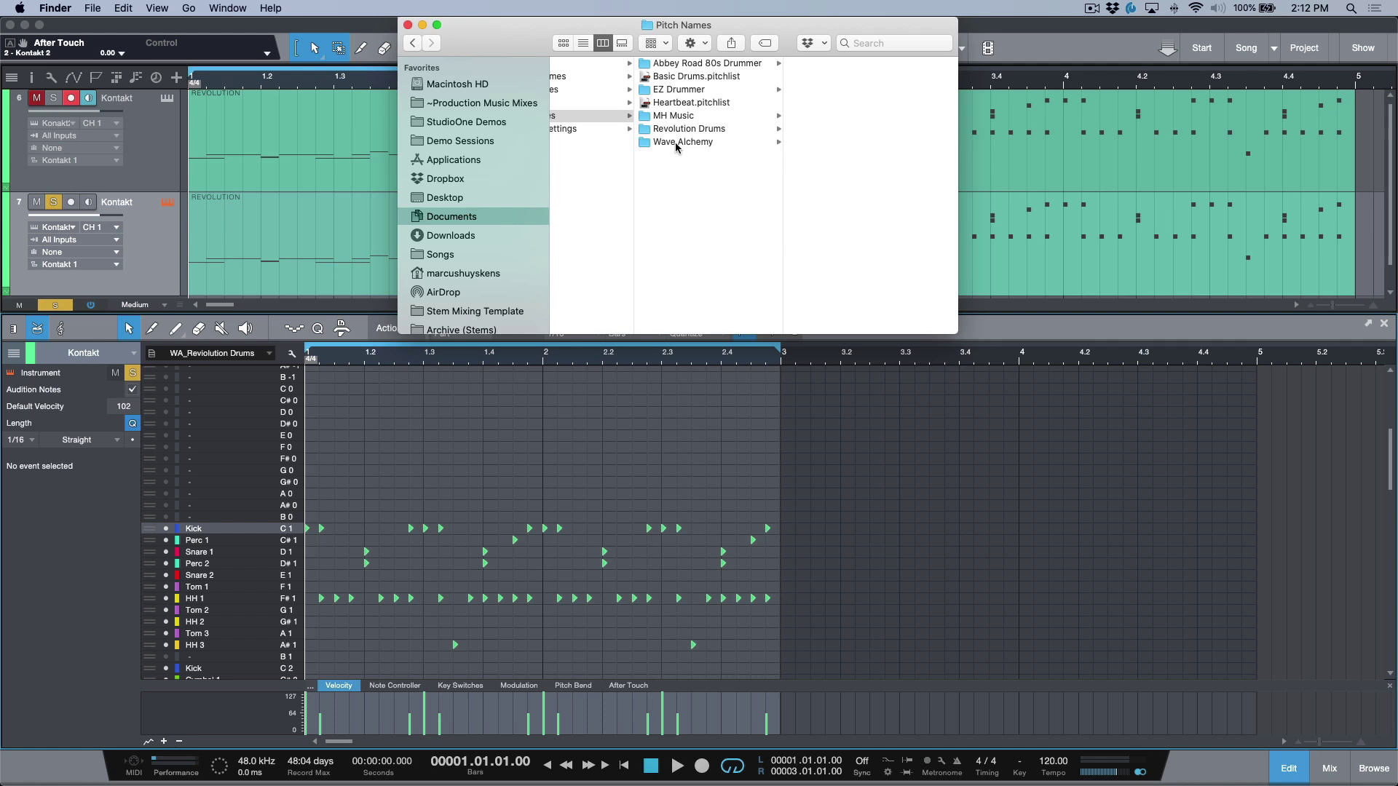
{"action": "left_click", "coordinate": [704, 143]}
{"action": "left_click", "coordinate": [1082, 51]}
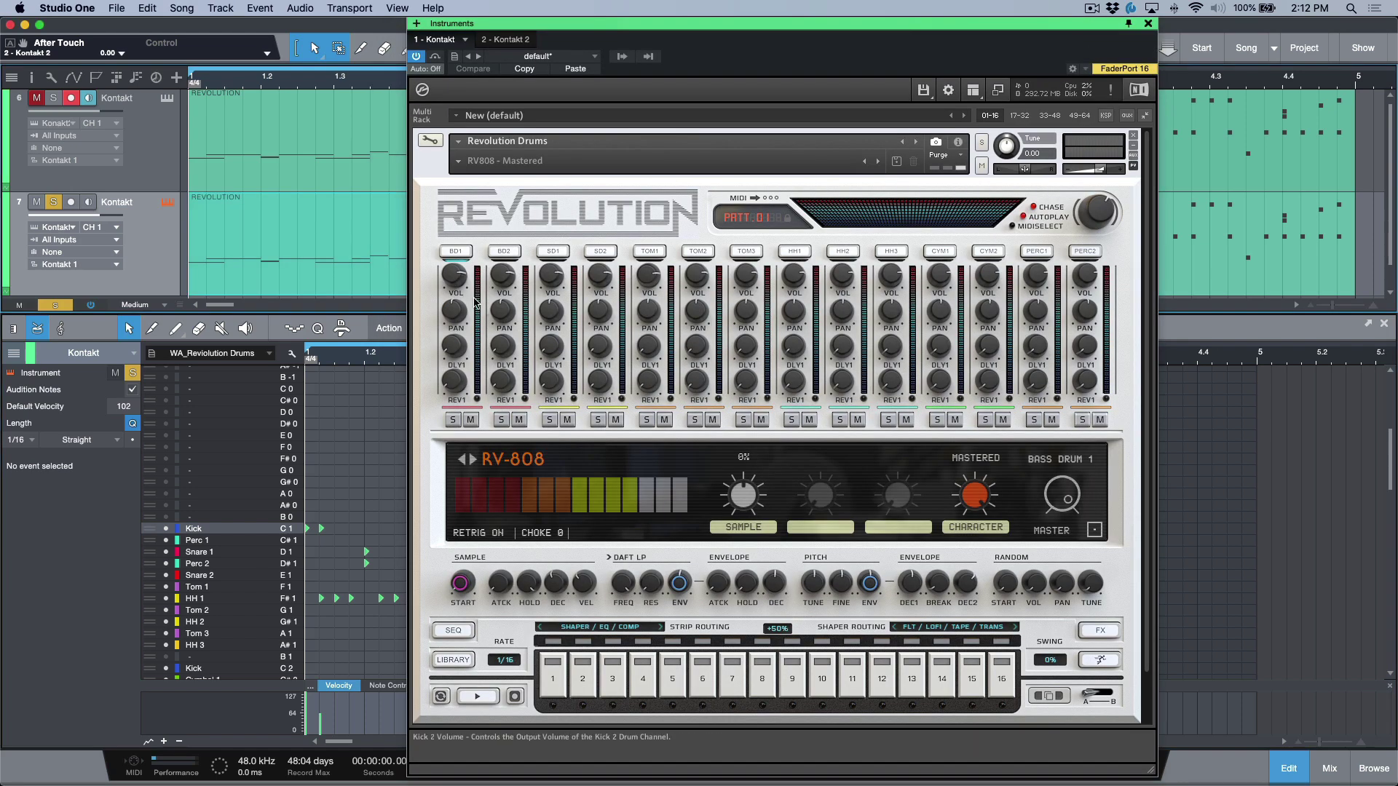
Check the pitch preset list, close the instrument window and re-index the presets from the browser's home page.
{"action": "left_click", "coordinate": [228, 356]}
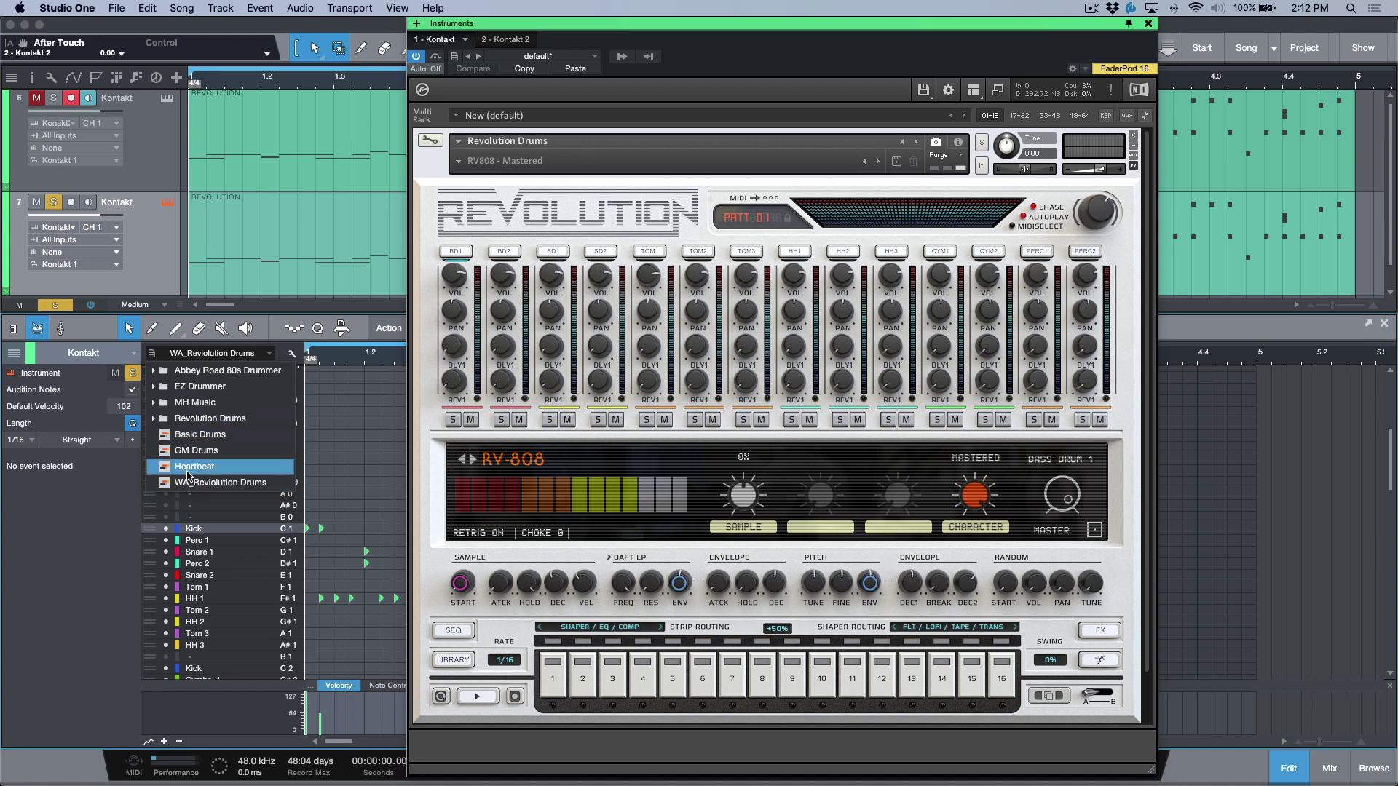
{"action": "left_click", "coordinate": [1254, 334]}
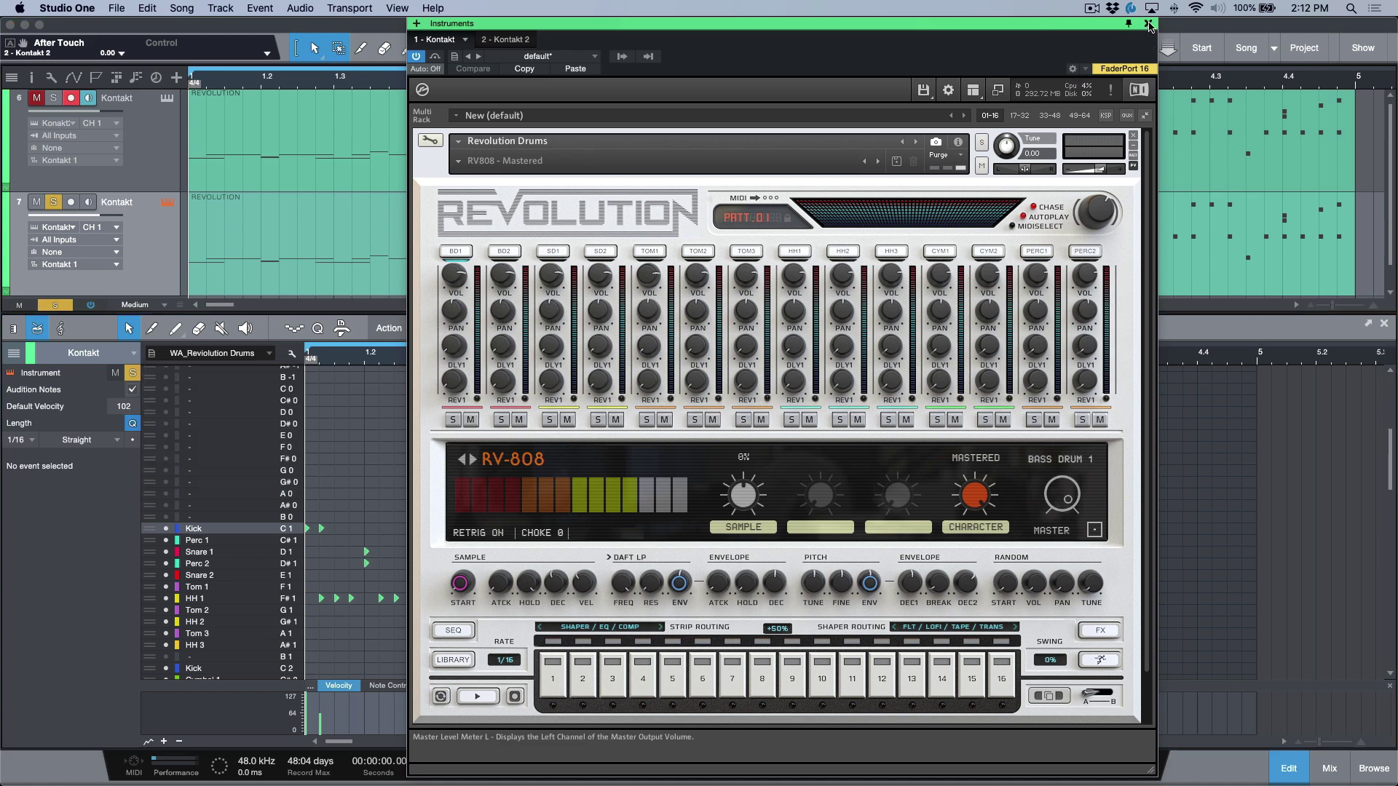
{"action": "left_click", "coordinate": [1149, 23]}
{"action": "left_click", "coordinate": [1374, 770]}
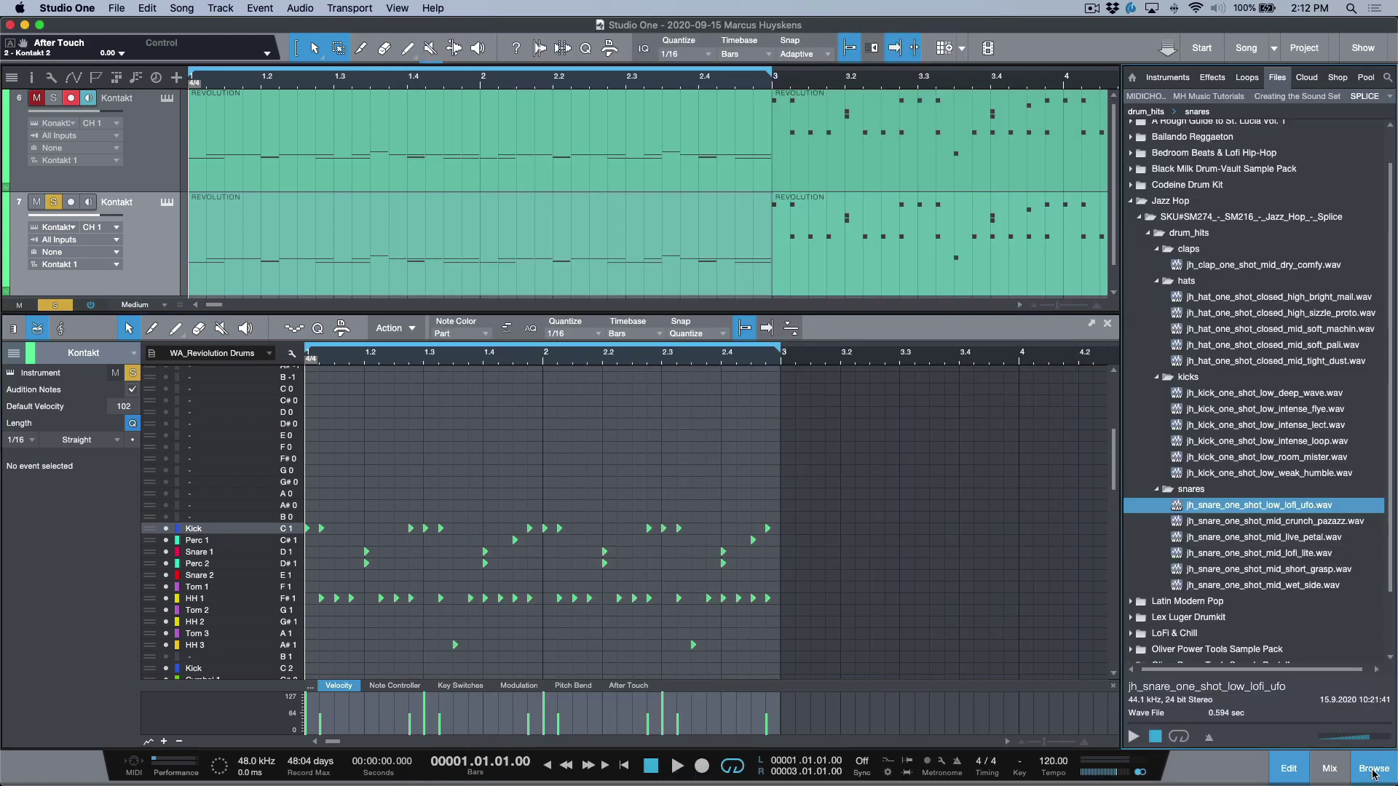
{"action": "left_click", "coordinate": [1133, 77]}
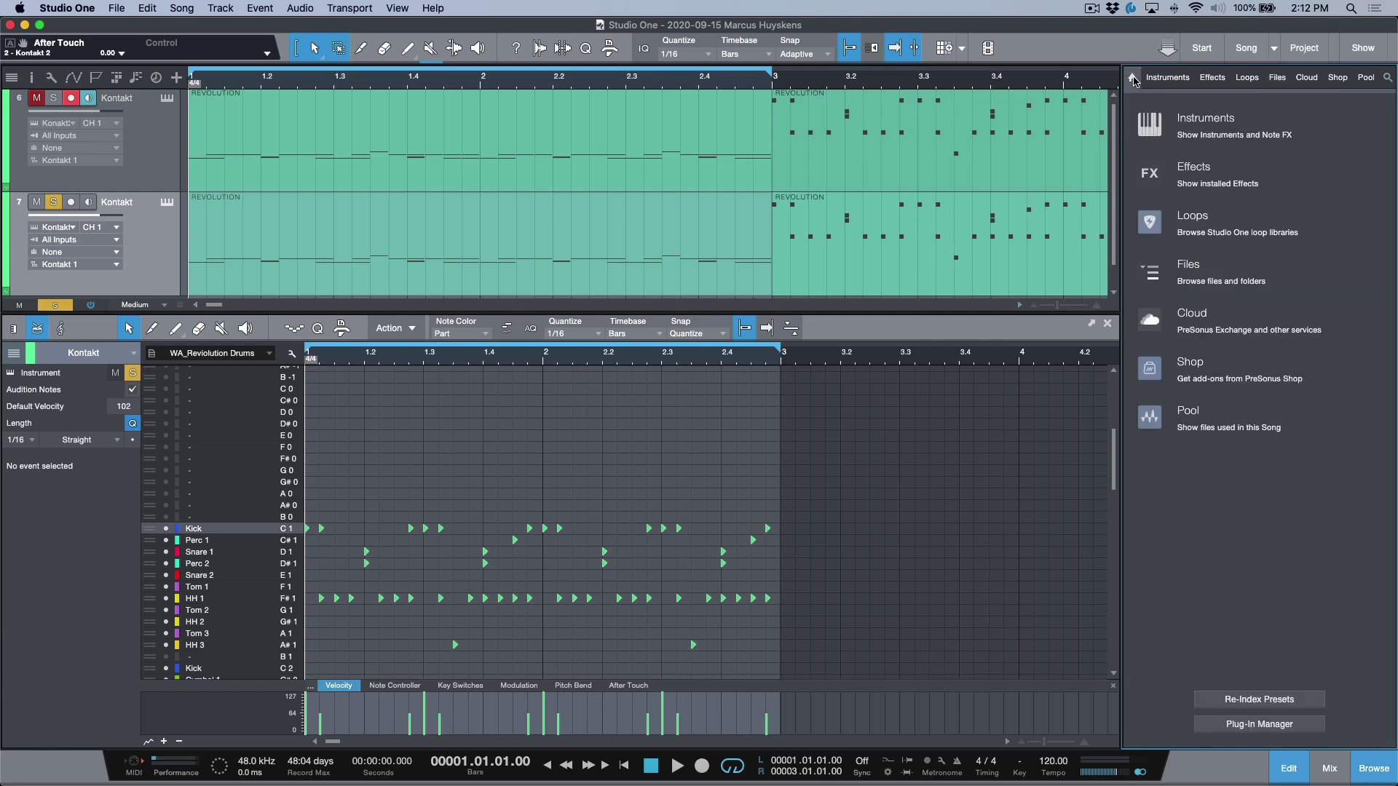
{"action": "left_click", "coordinate": [1263, 698]}
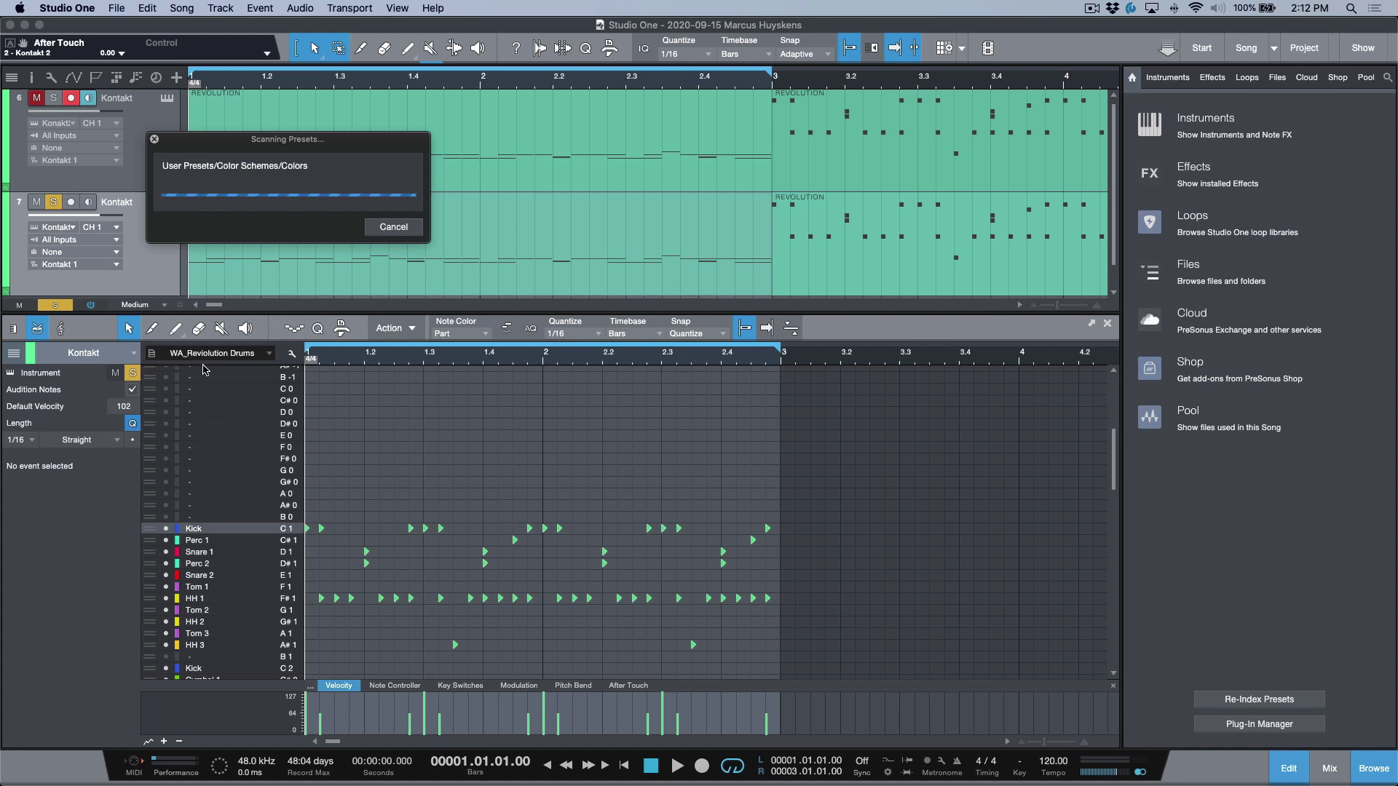
Look through the Wave Alchemy and Revolution Drums folders in the pitch preset list.
{"action": "left_click", "coordinate": [226, 354]}
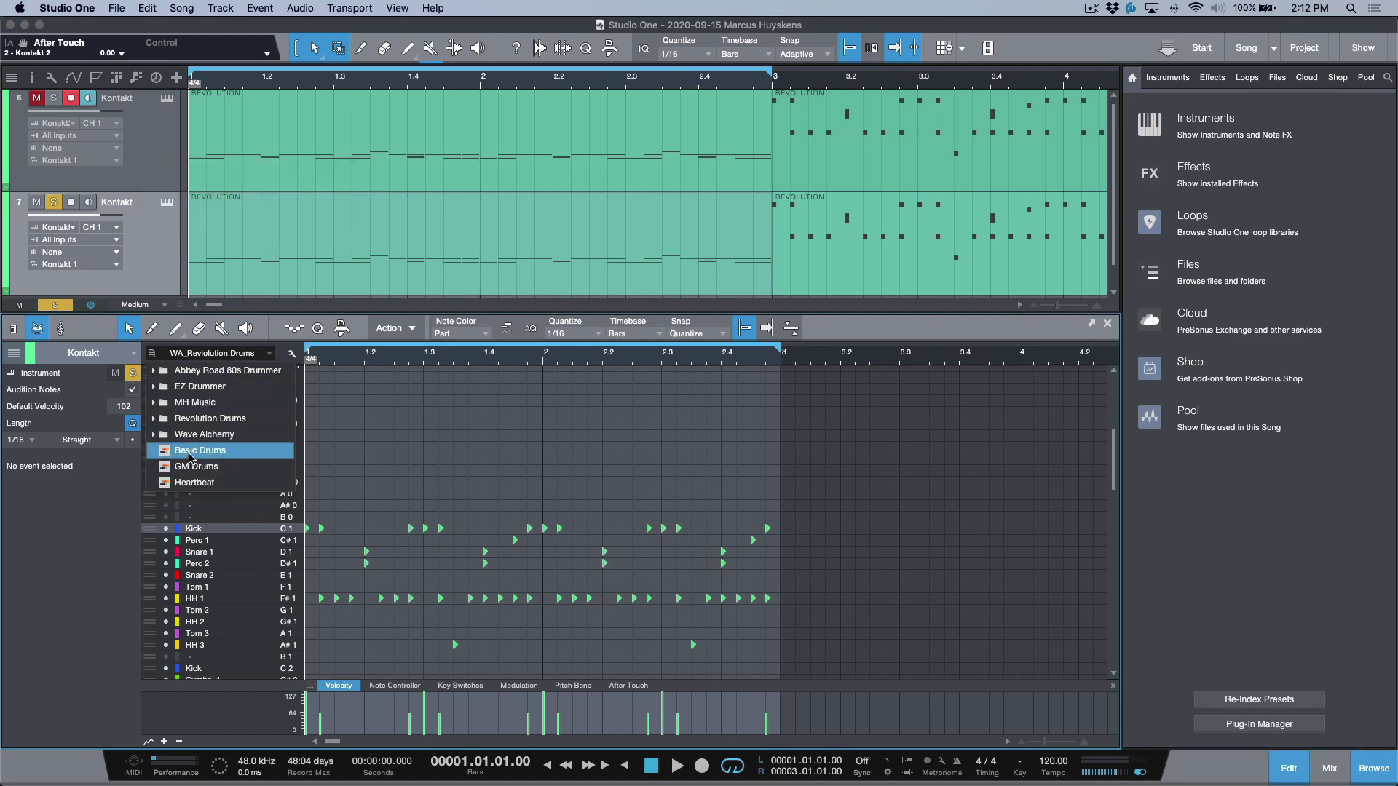
{"action": "left_click", "coordinate": [205, 435]}
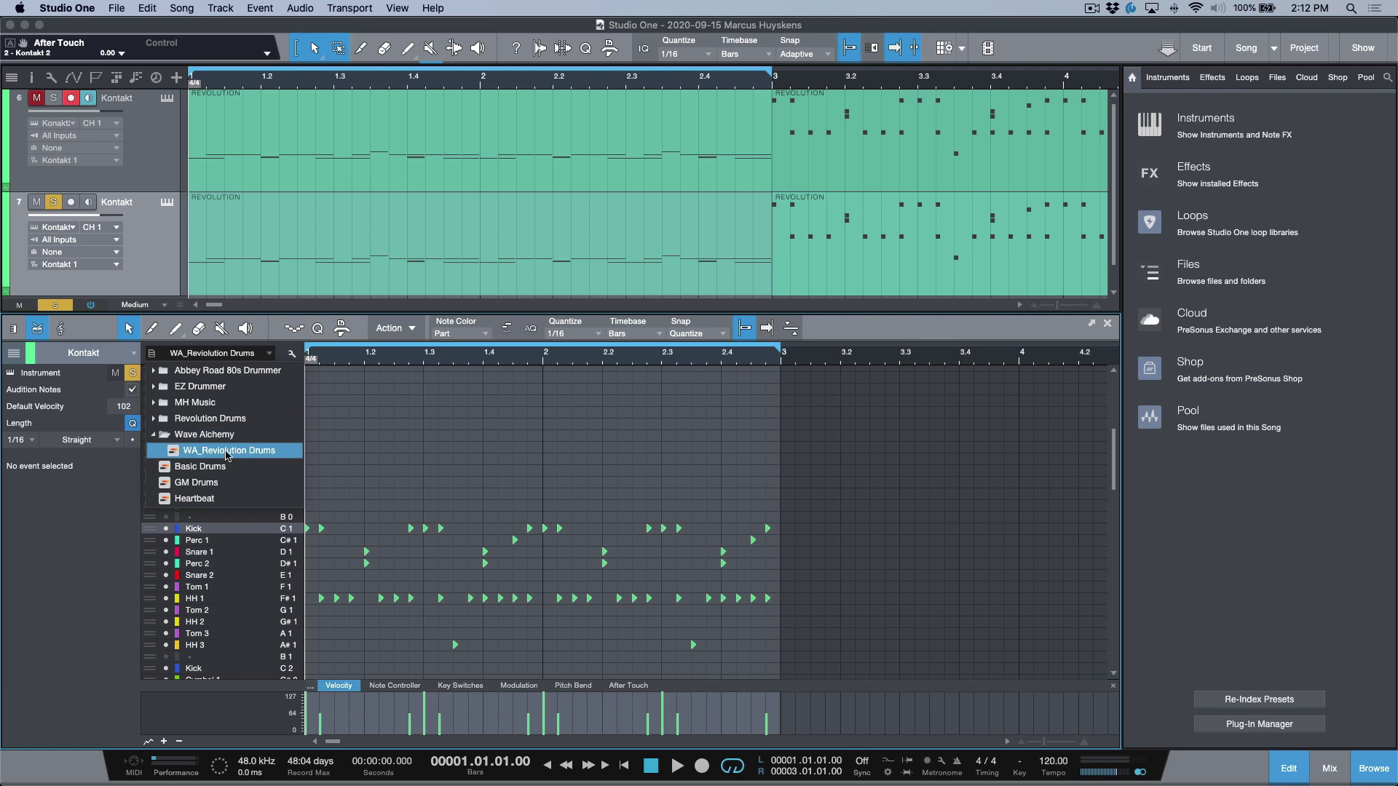
{"action": "left_click", "coordinate": [227, 436]}
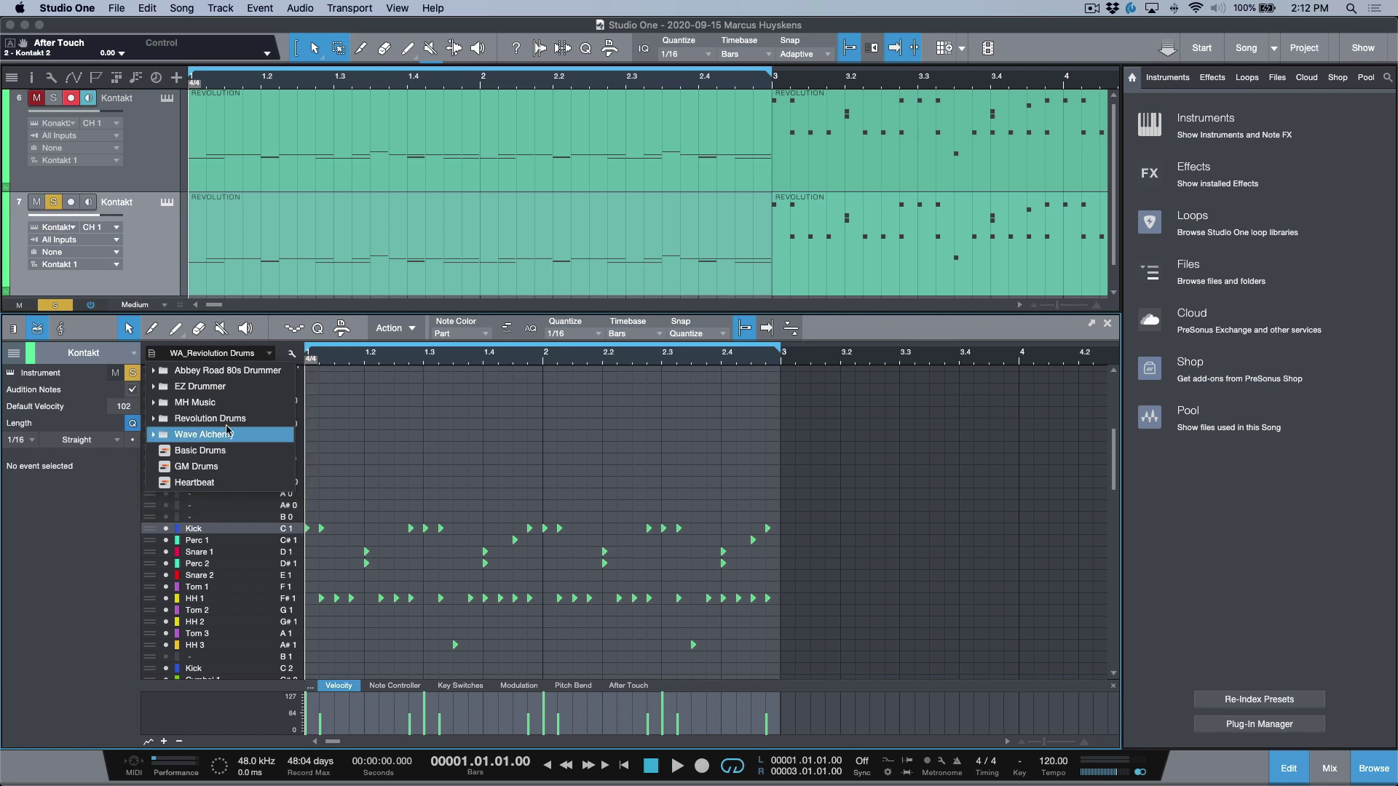
{"action": "left_click", "coordinate": [224, 420]}
{"action": "left_click", "coordinate": [212, 420]}
{"action": "left_click", "coordinate": [913, 340]}
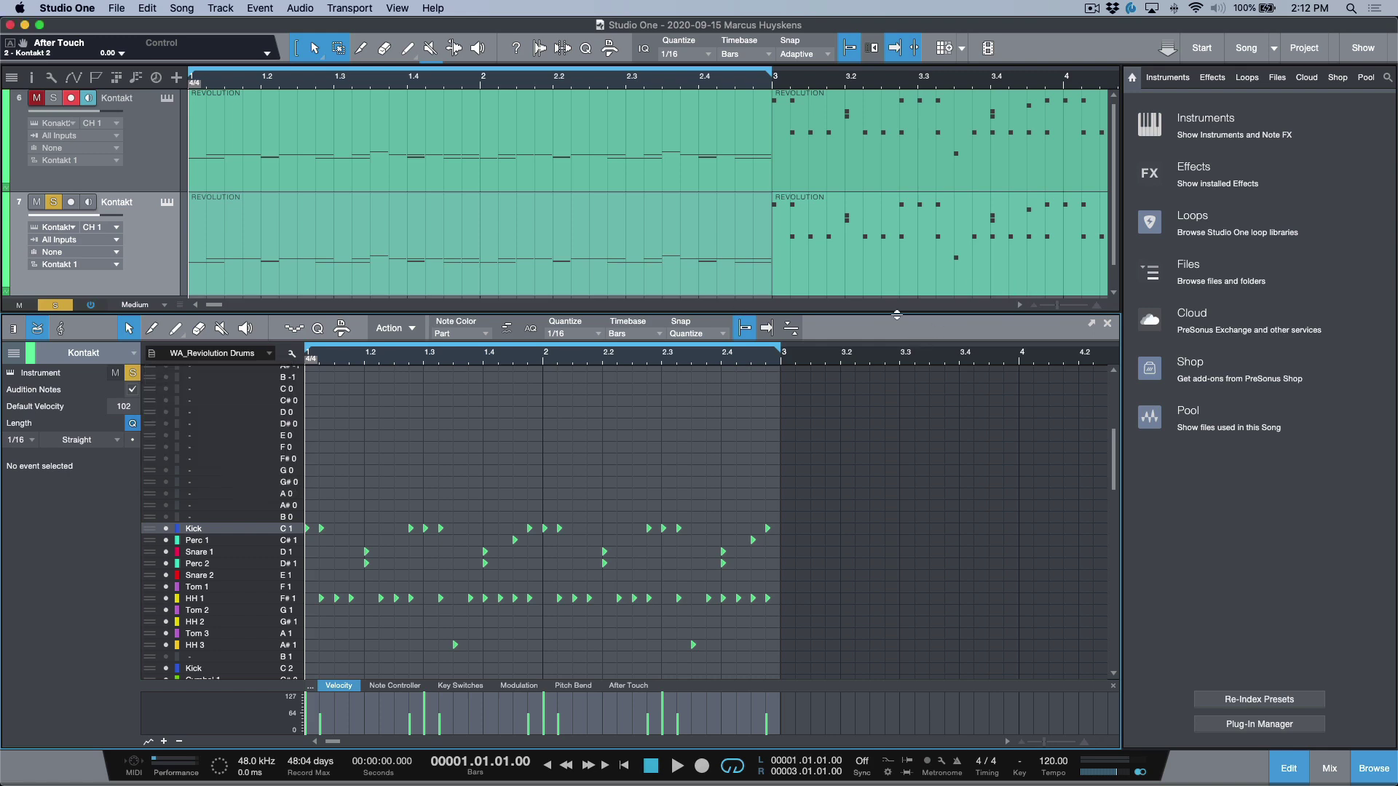
Add a new Kontakt instrument track below track 7 from the browser's instrument favorites.
{"action": "left_click", "coordinate": [158, 140]}
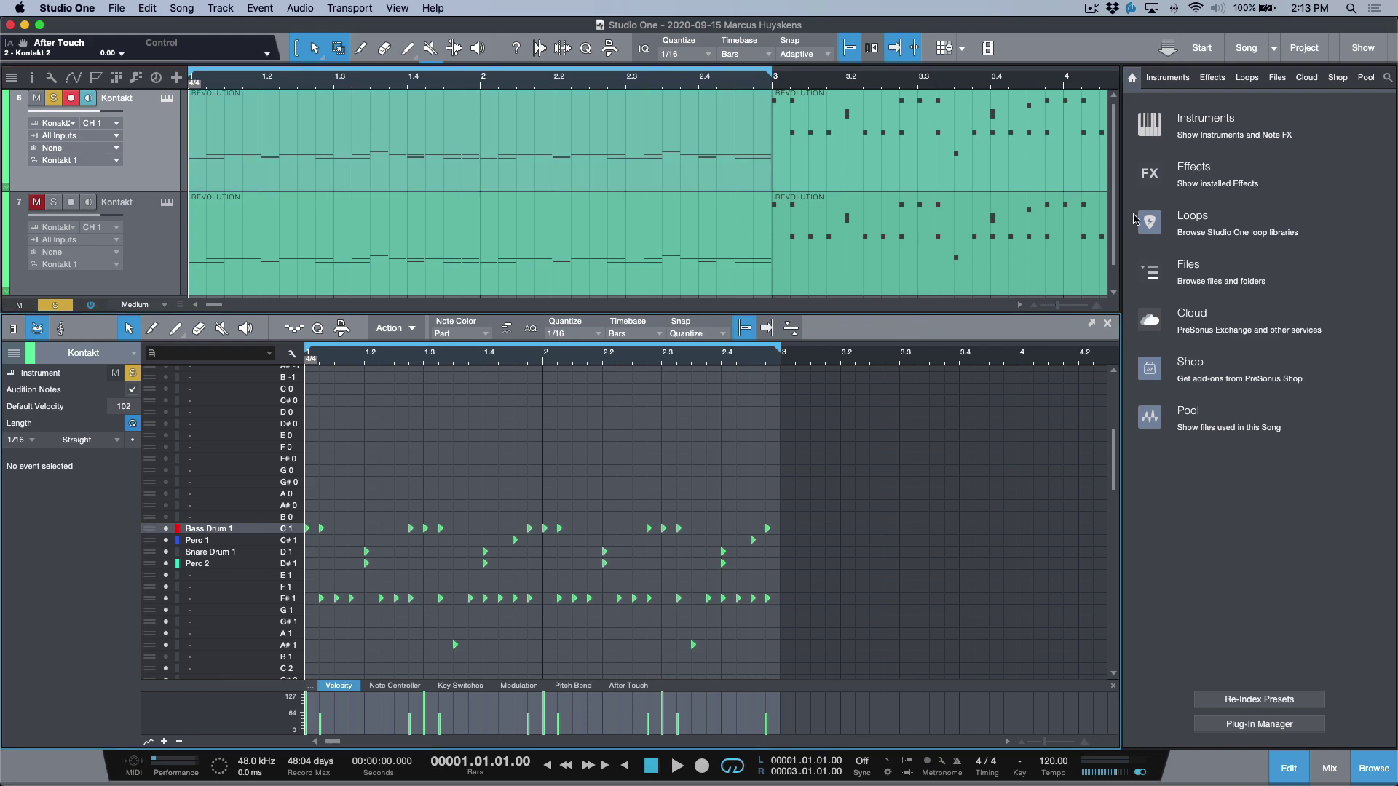
{"action": "key", "text": "F5"}
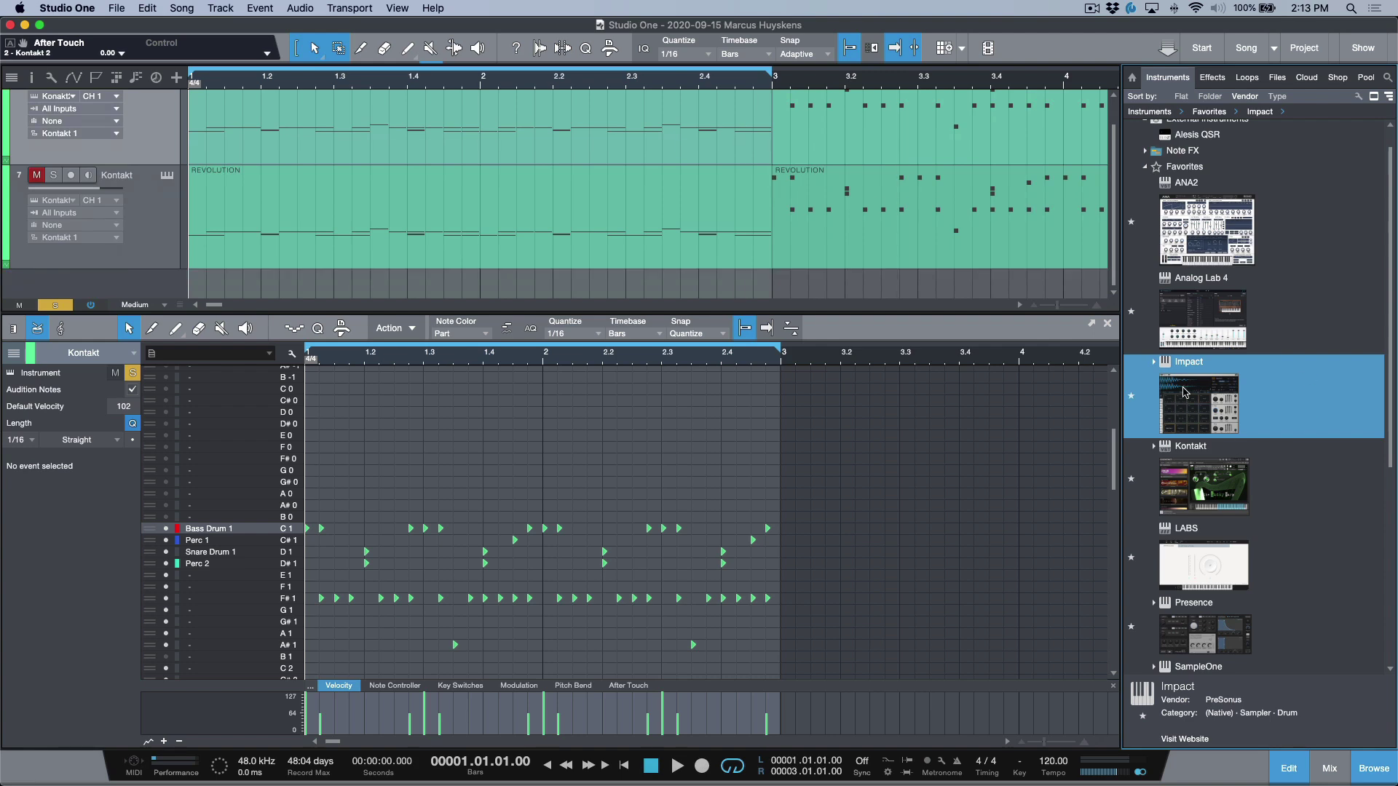
{"action": "left_click_drag", "start_coordinate": [1183, 489], "coordinate": [961, 293]}
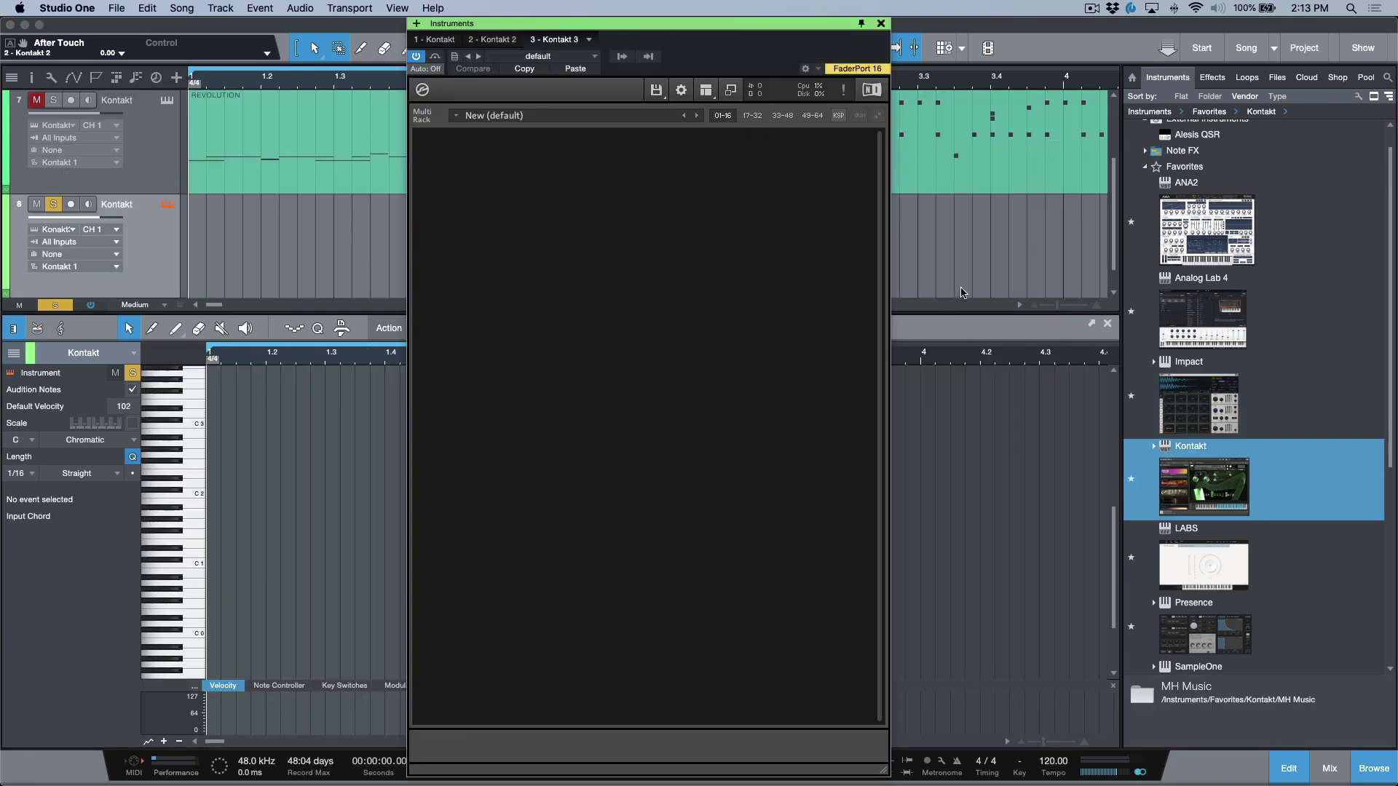
Load Revolution Drums.nki from the Revolution library into the new Kontakt instance.
{"action": "left_click", "coordinate": [705, 89]}
{"action": "left_click", "coordinate": [716, 109]}
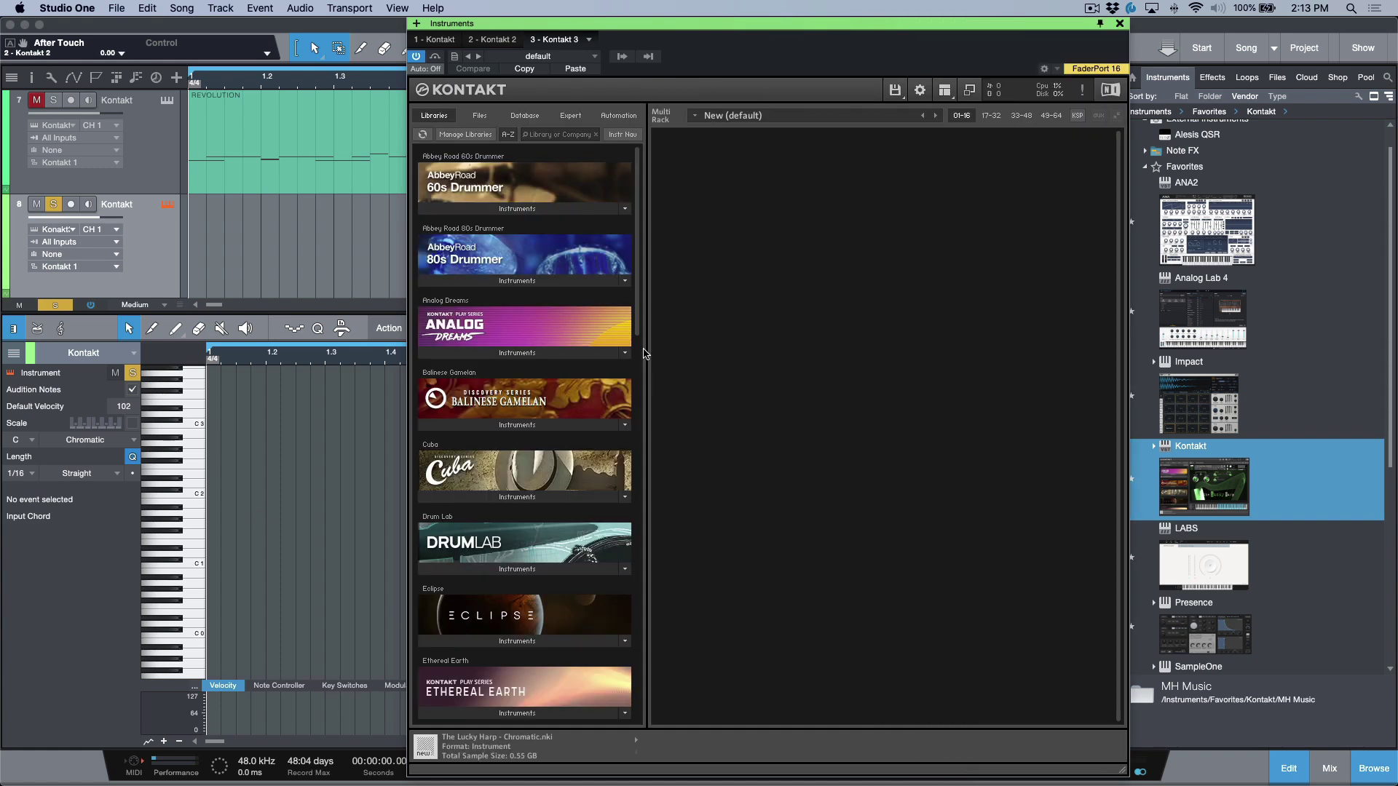
{"action": "scroll", "coordinate": [642, 380], "scroll_direction": "down", "scroll_amount": 10}
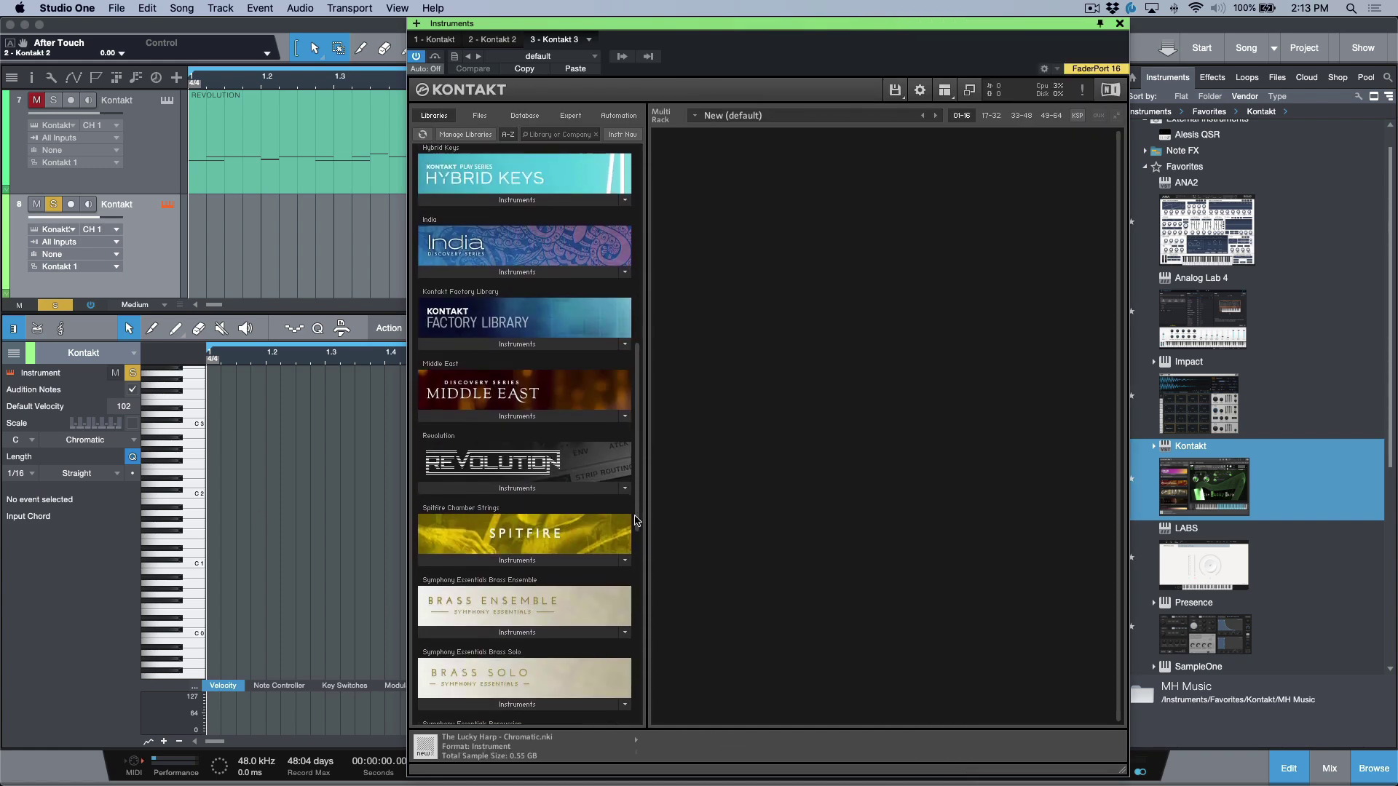
{"action": "left_click", "coordinate": [502, 488]}
{"action": "left_click", "coordinate": [447, 520]}
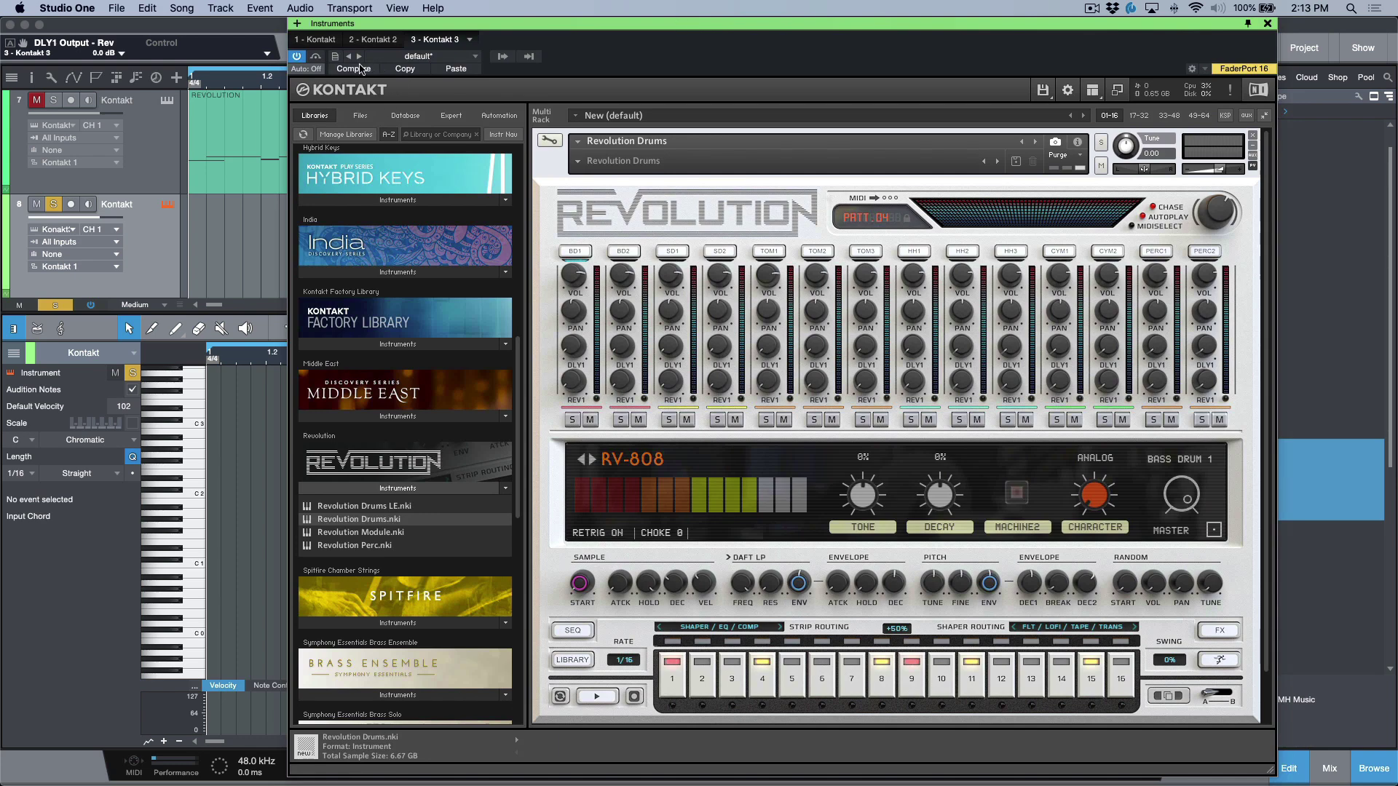
Check the available Kontakt presets and close the instrument window.
{"action": "left_click", "coordinate": [419, 56]}
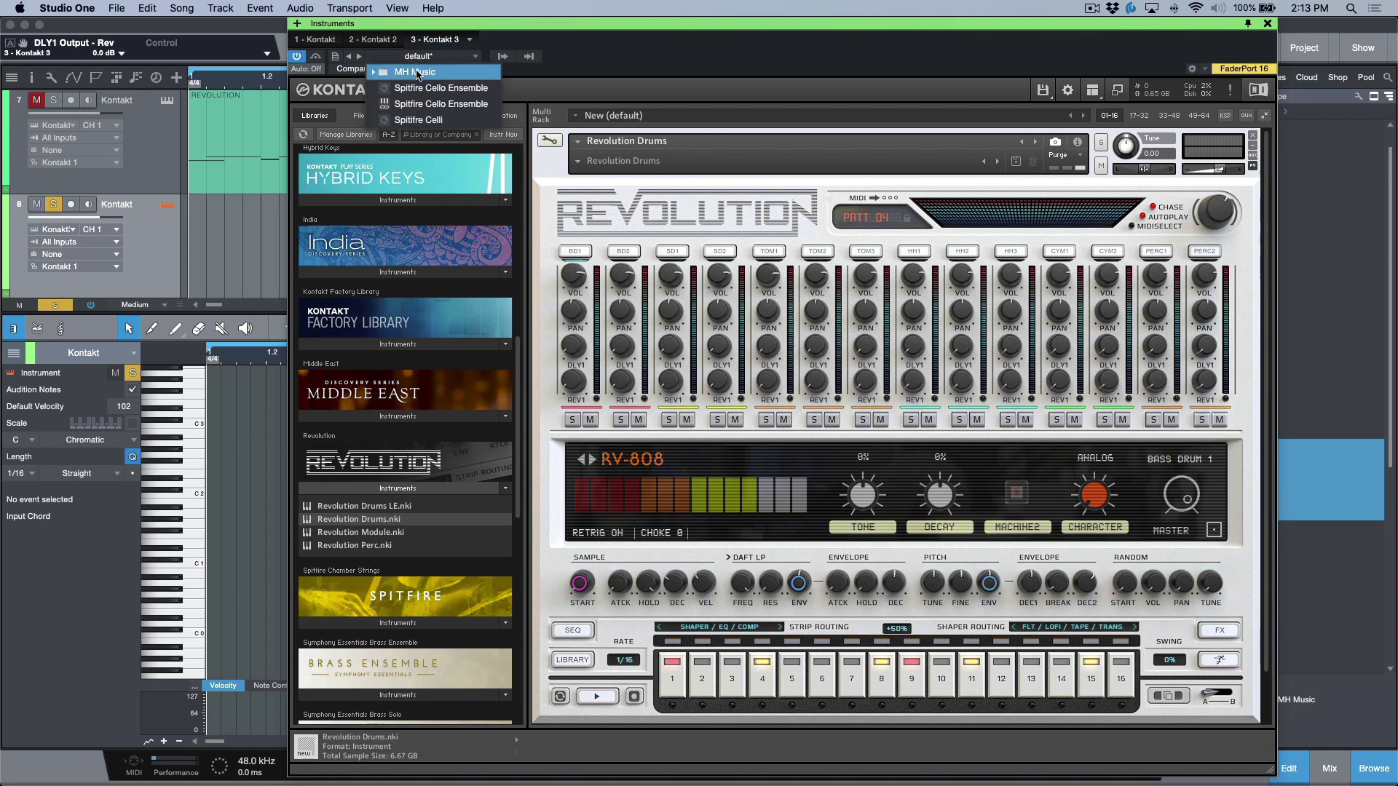
{"action": "left_click", "coordinate": [681, 48]}
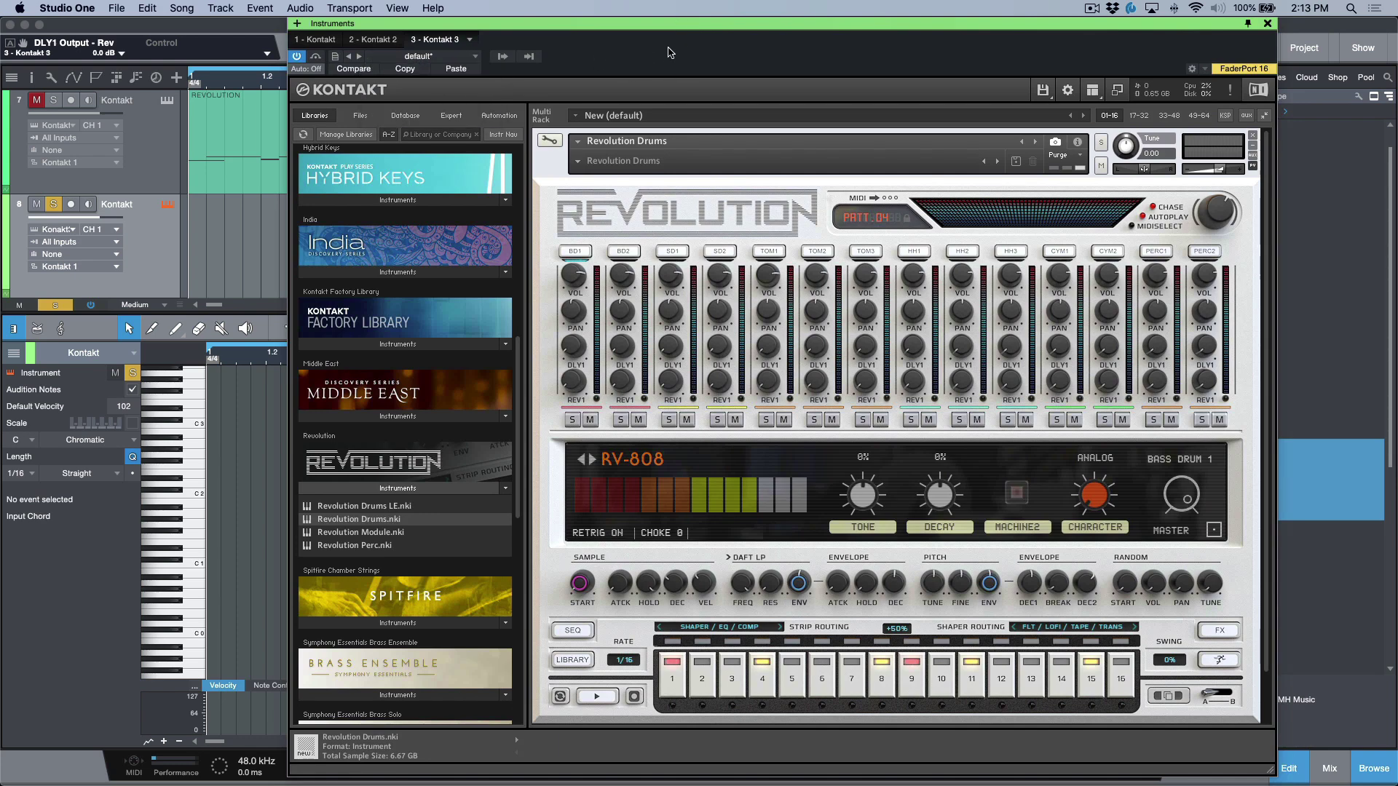
{"action": "left_click", "coordinate": [1268, 24]}
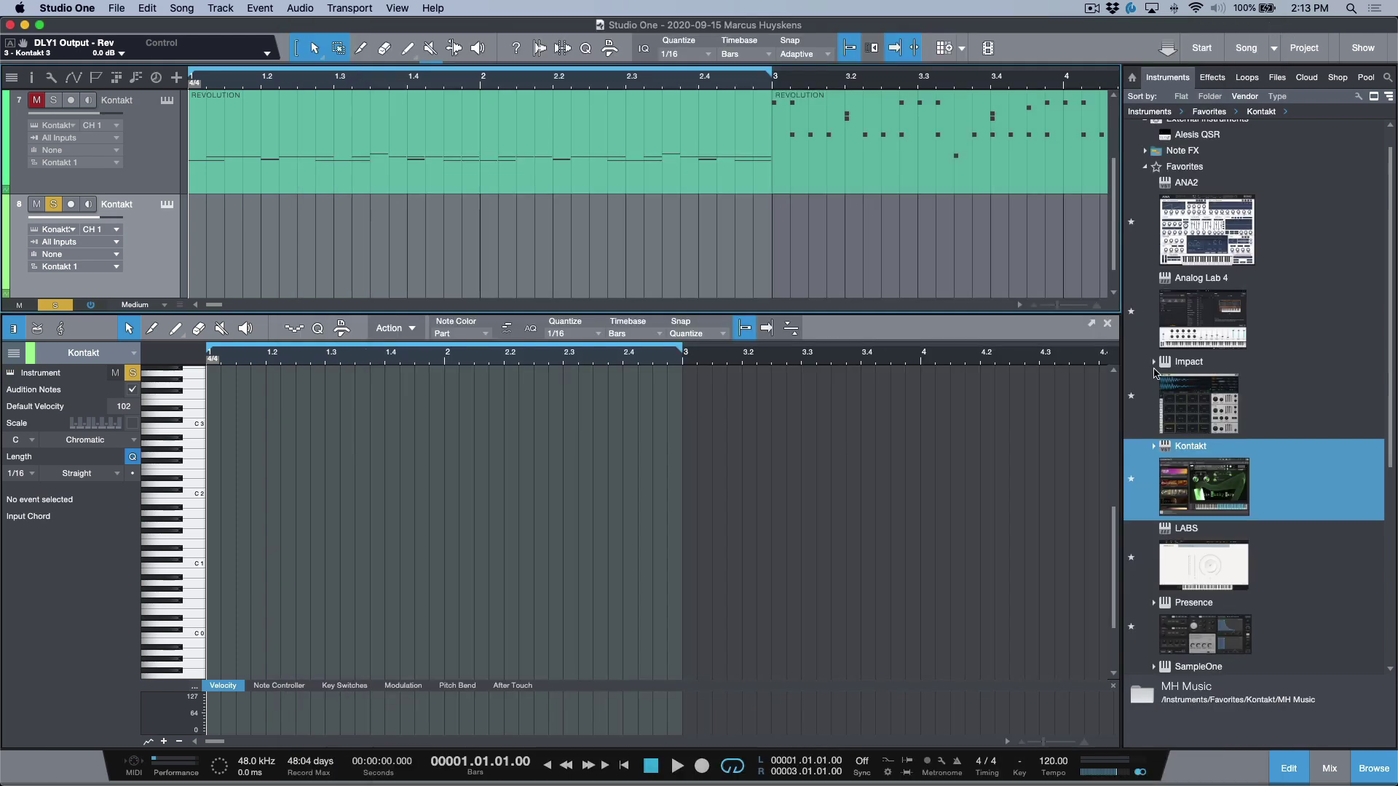
Check the presets and the MH Music folder stored under Kontakt in the browser, and collapse the Kontakt entry again.
{"action": "double_click", "coordinate": [1210, 462]}
{"action": "double_click", "coordinate": [1211, 529]}
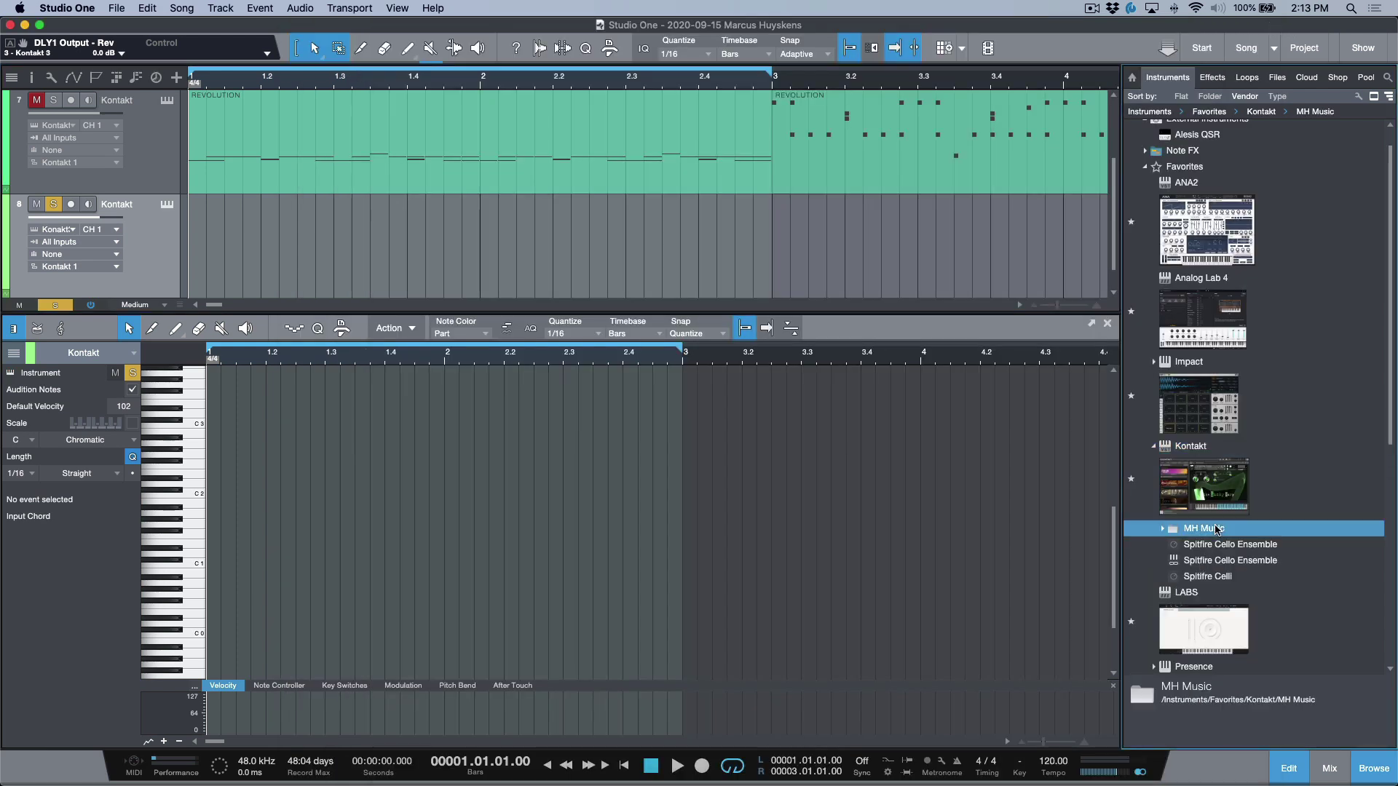
{"action": "double_click", "coordinate": [1193, 466]}
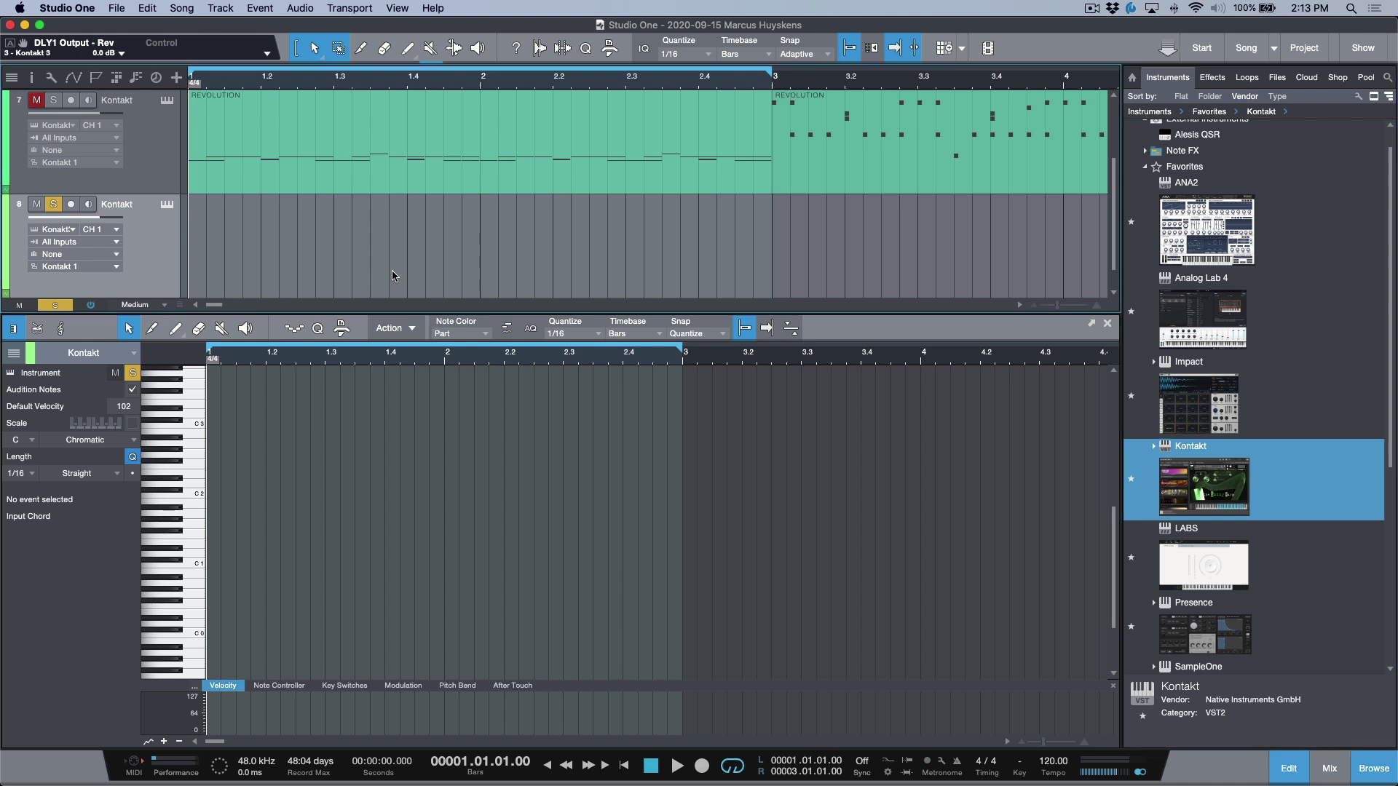
Insert a pattern on Kontakt track 8 and switch its editor to drum mode with the inspector hidden.
{"action": "key", "text": "super+shift+p"}
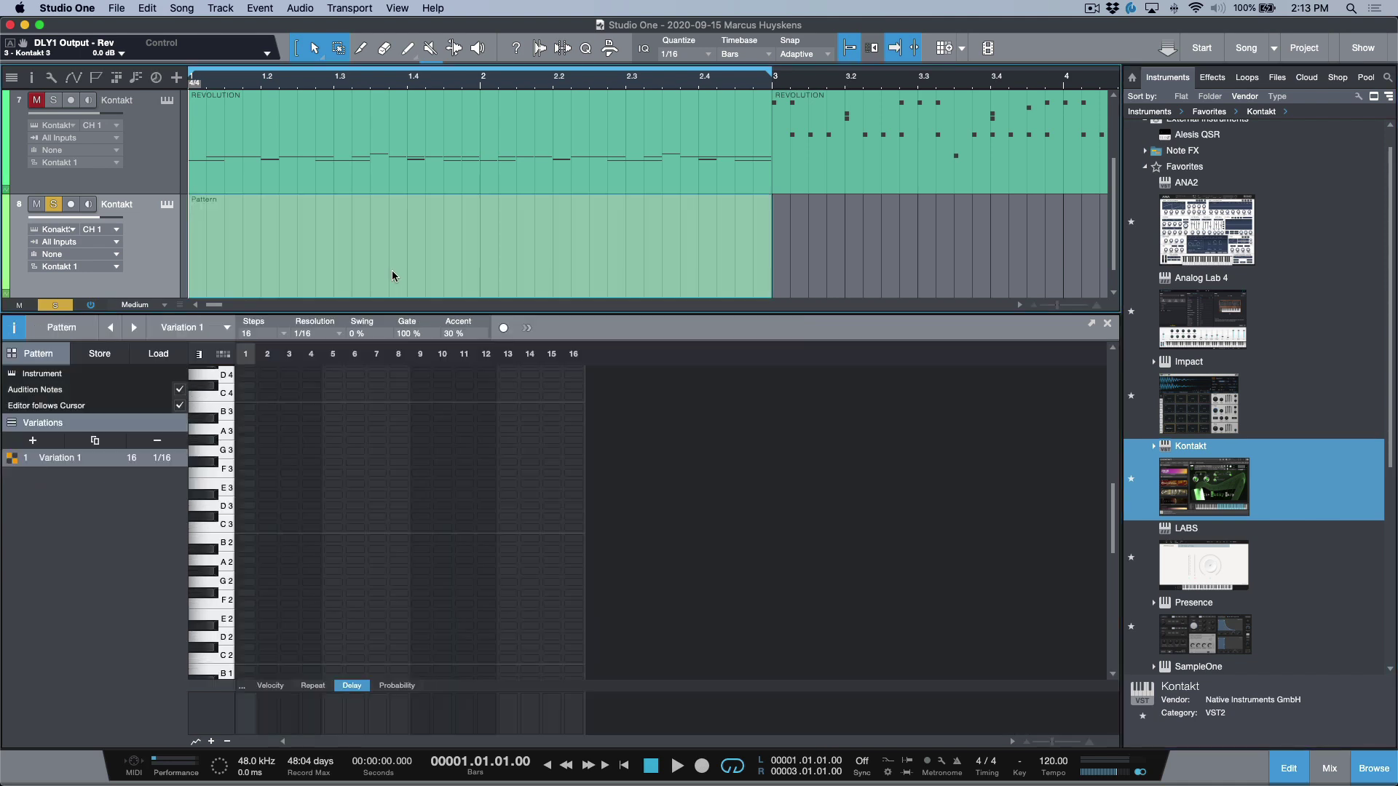
{"action": "left_click", "coordinate": [16, 329]}
{"action": "left_click", "coordinate": [37, 355]}
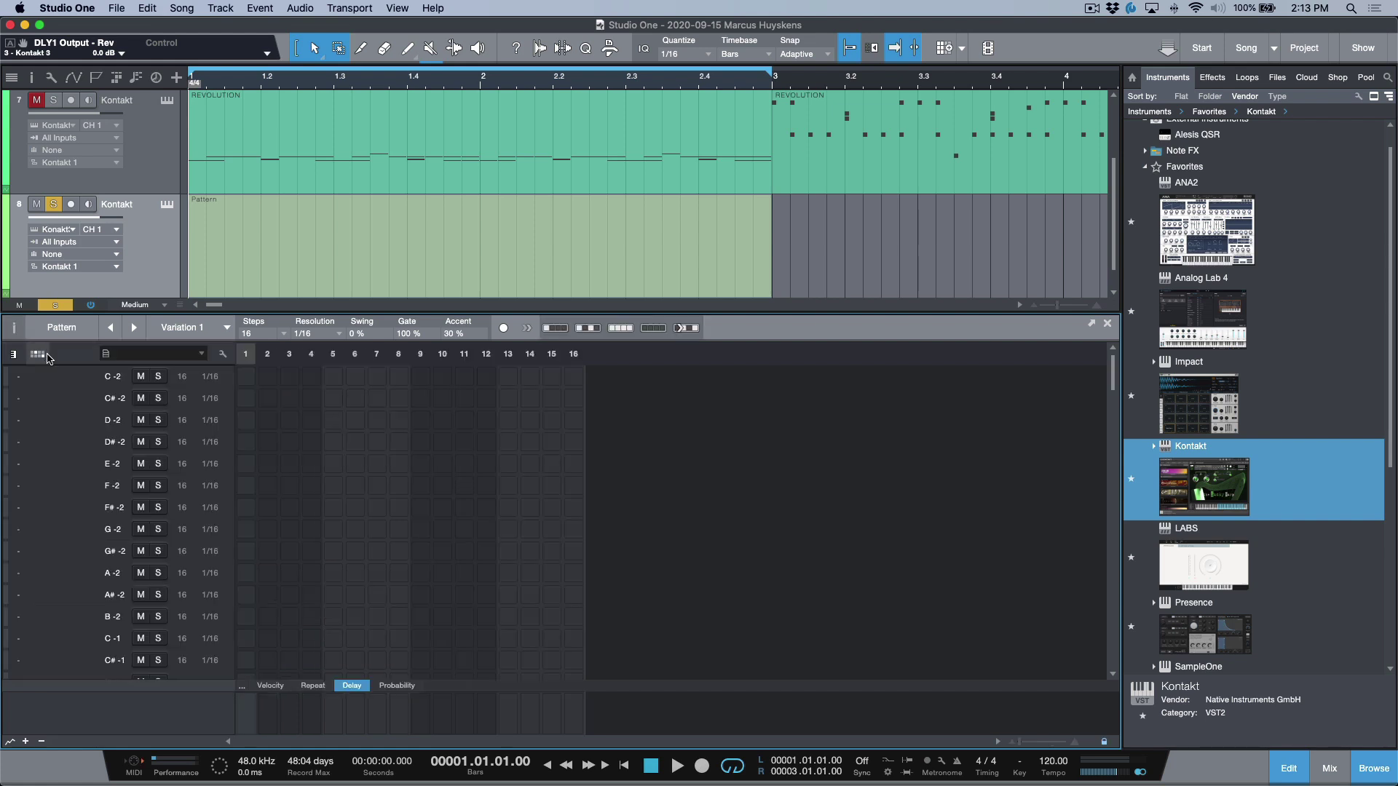
Load the WA_Reviolution Drums pitch list from the Wave Alchemy folder for the pattern's drum rows.
{"action": "left_click", "coordinate": [154, 354]}
{"action": "left_click", "coordinate": [154, 418]}
{"action": "left_click", "coordinate": [155, 418]}
{"action": "left_click", "coordinate": [154, 434]}
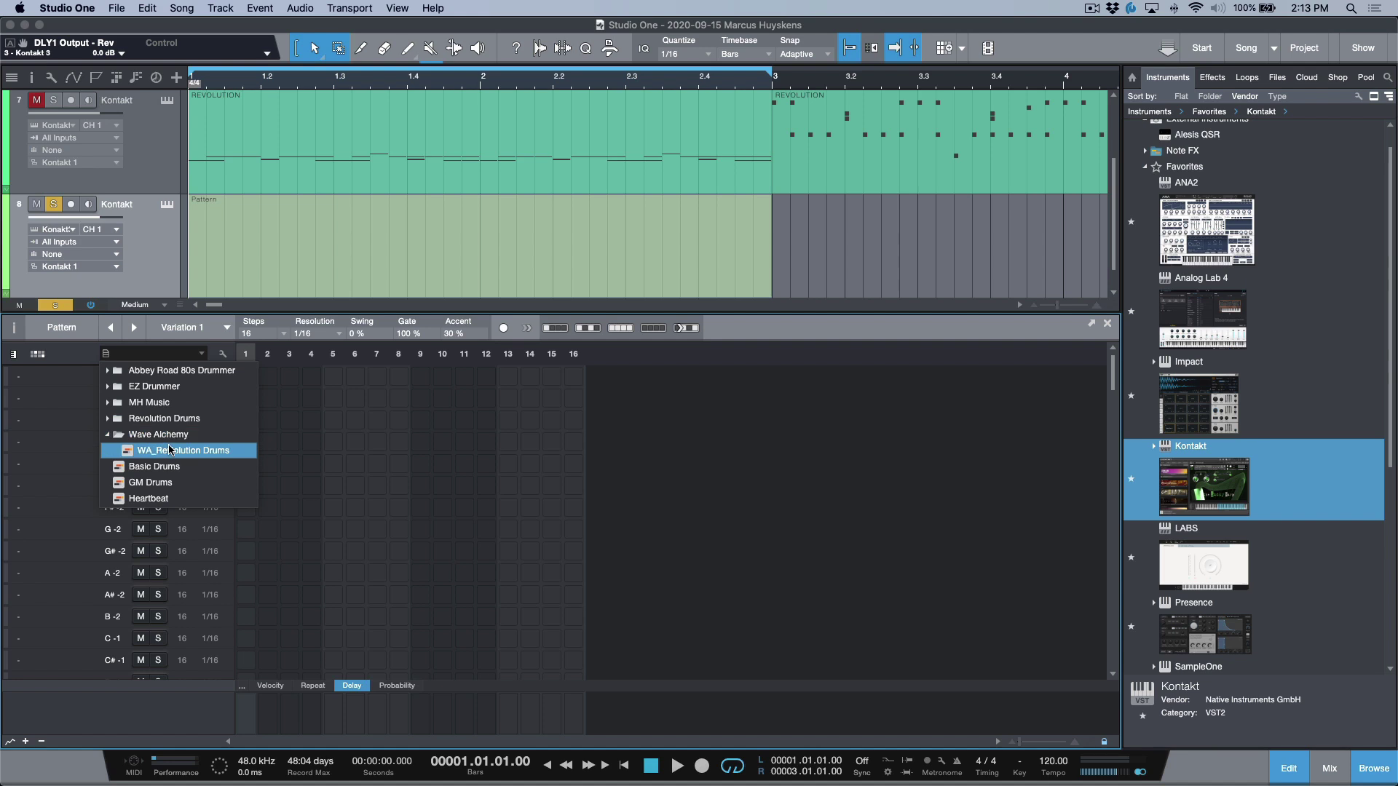
{"action": "left_click", "coordinate": [170, 450]}
{"action": "left_click", "coordinate": [859, 337]}
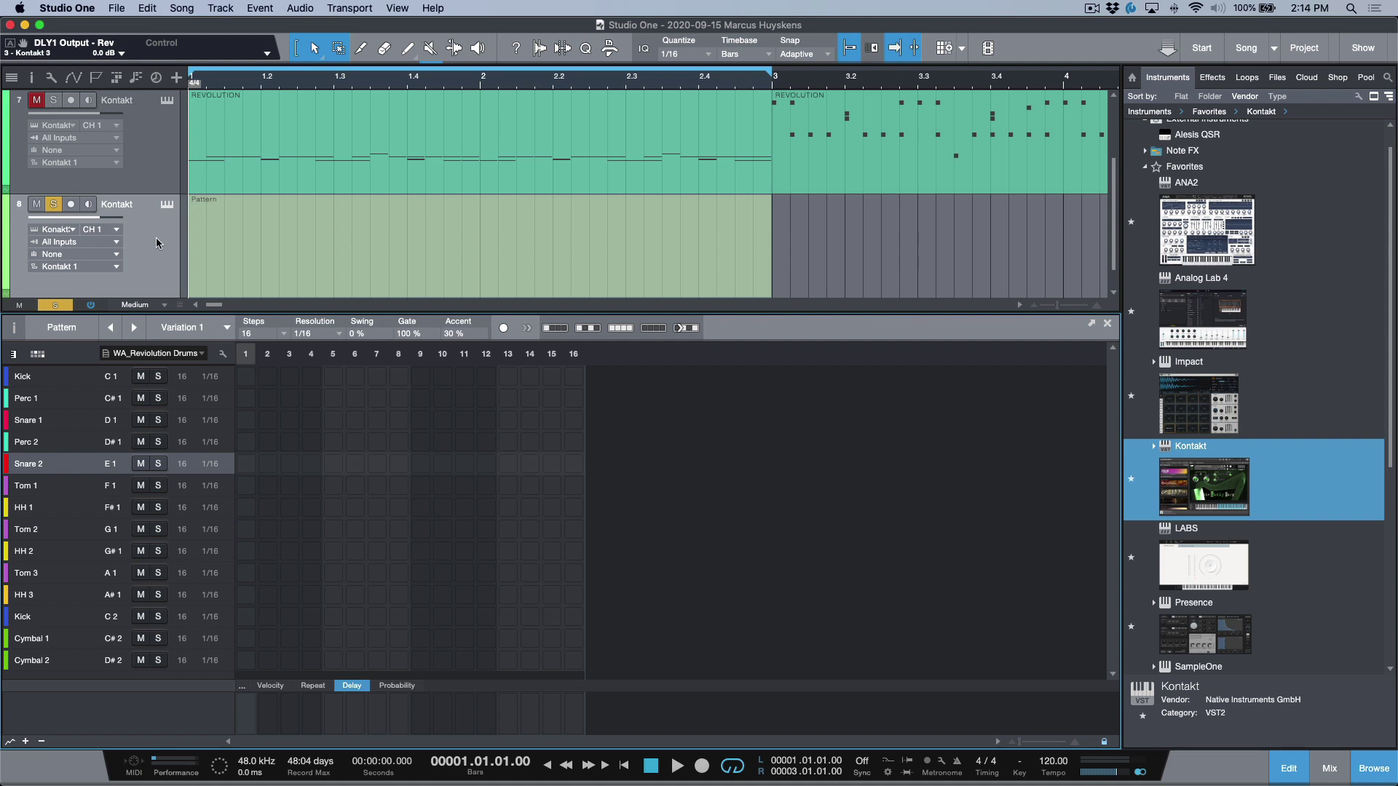
Open track 8's Kontakt instrument and load the RV606 - Tape2 kit from Drum Machines in Revolution Drums.
{"action": "left_click", "coordinate": [167, 210]}
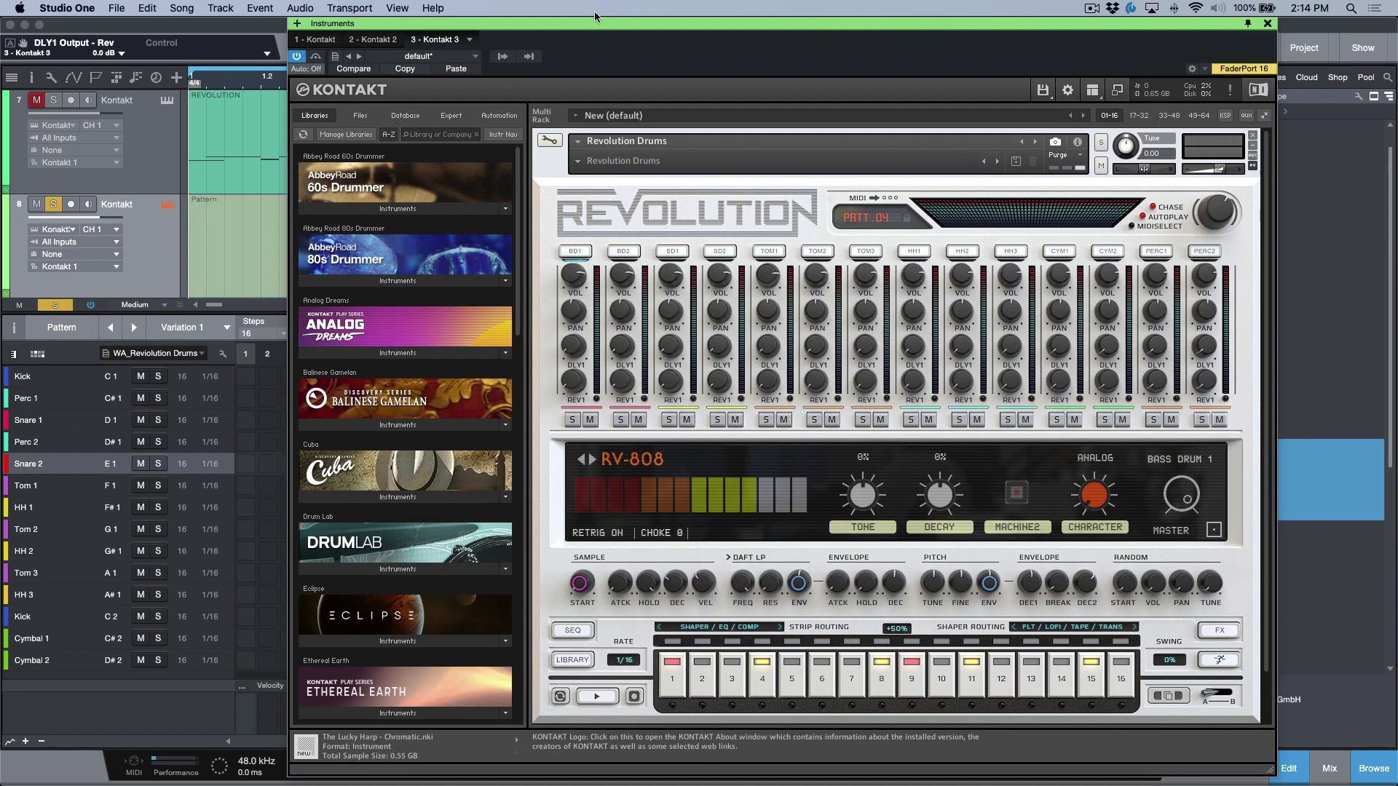
{"action": "left_click_drag", "start_coordinate": [715, 29], "coordinate": [603, 5]}
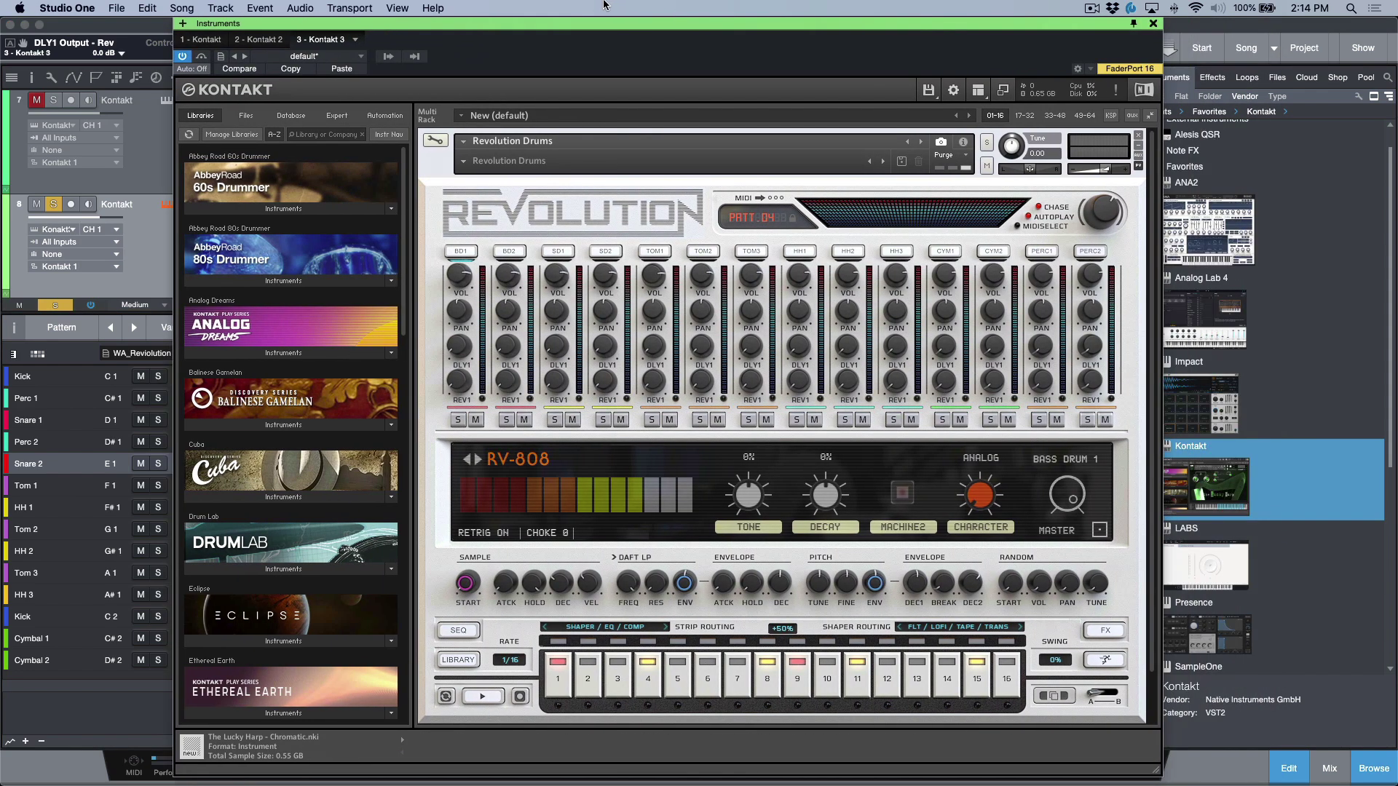
{"action": "left_click", "coordinate": [466, 162]}
{"action": "mouse_move", "coordinate": [493, 175]}
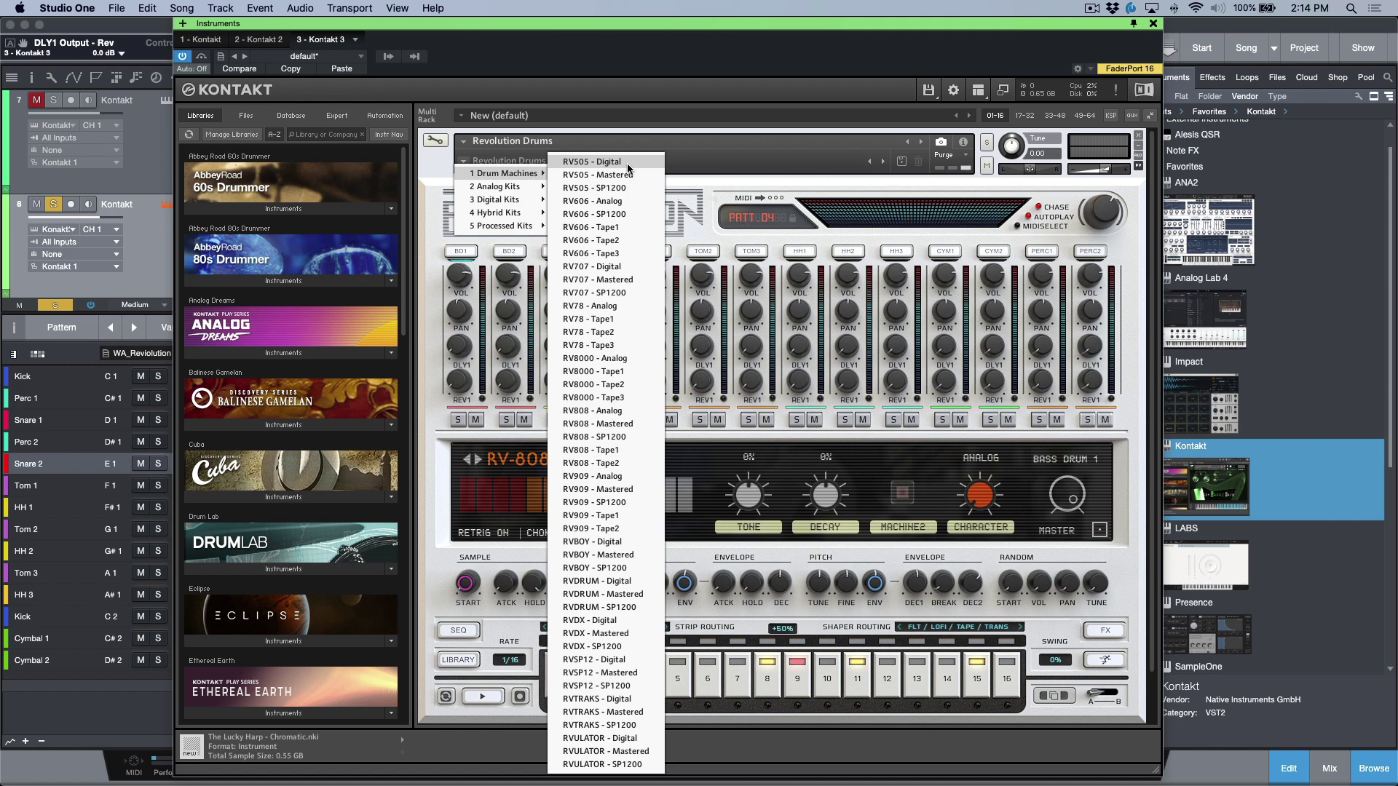
{"action": "left_click", "coordinate": [604, 241]}
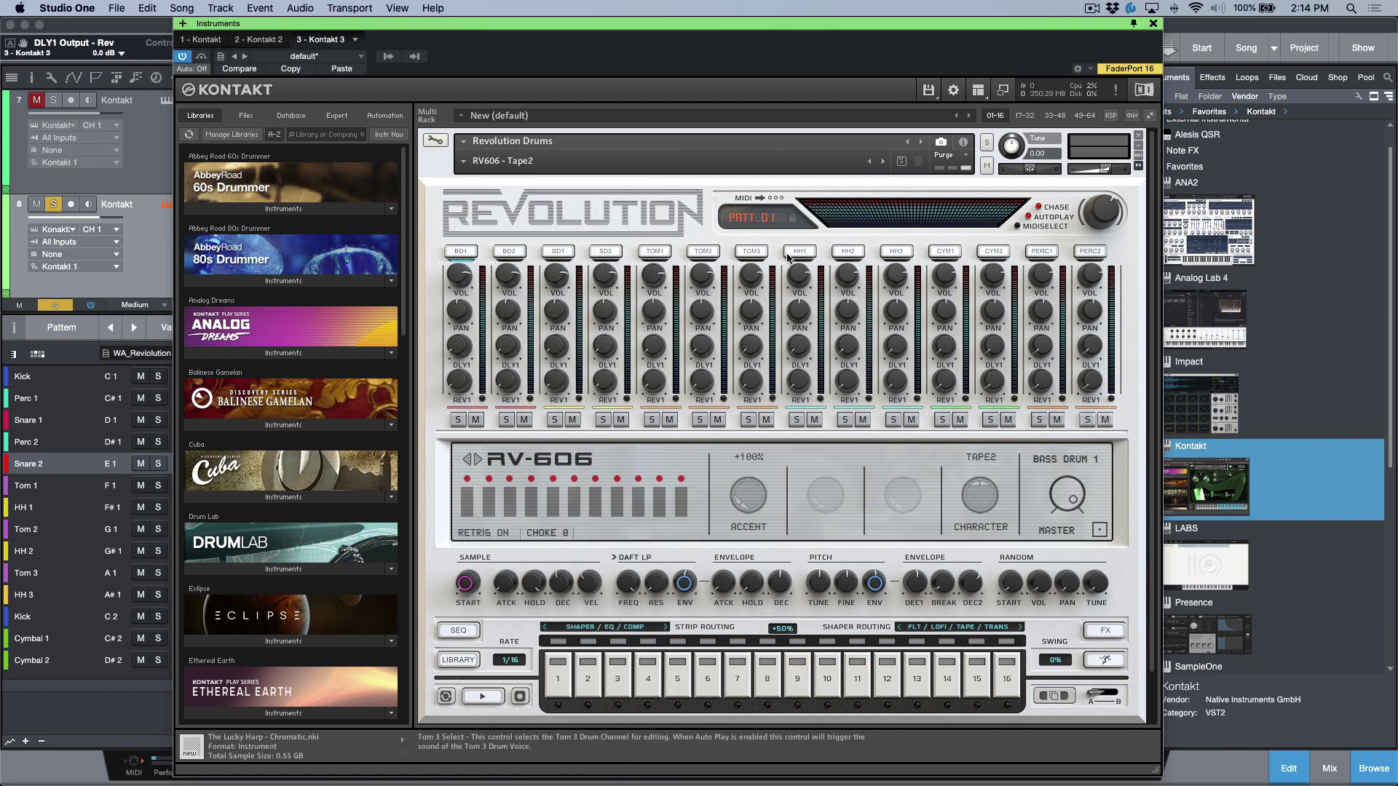
Switch Revolution Drums to the RVDX - Mastered kit from Drum Machines and close the instrument window.
{"action": "left_click", "coordinate": [464, 161]}
{"action": "mouse_move", "coordinate": [509, 175]}
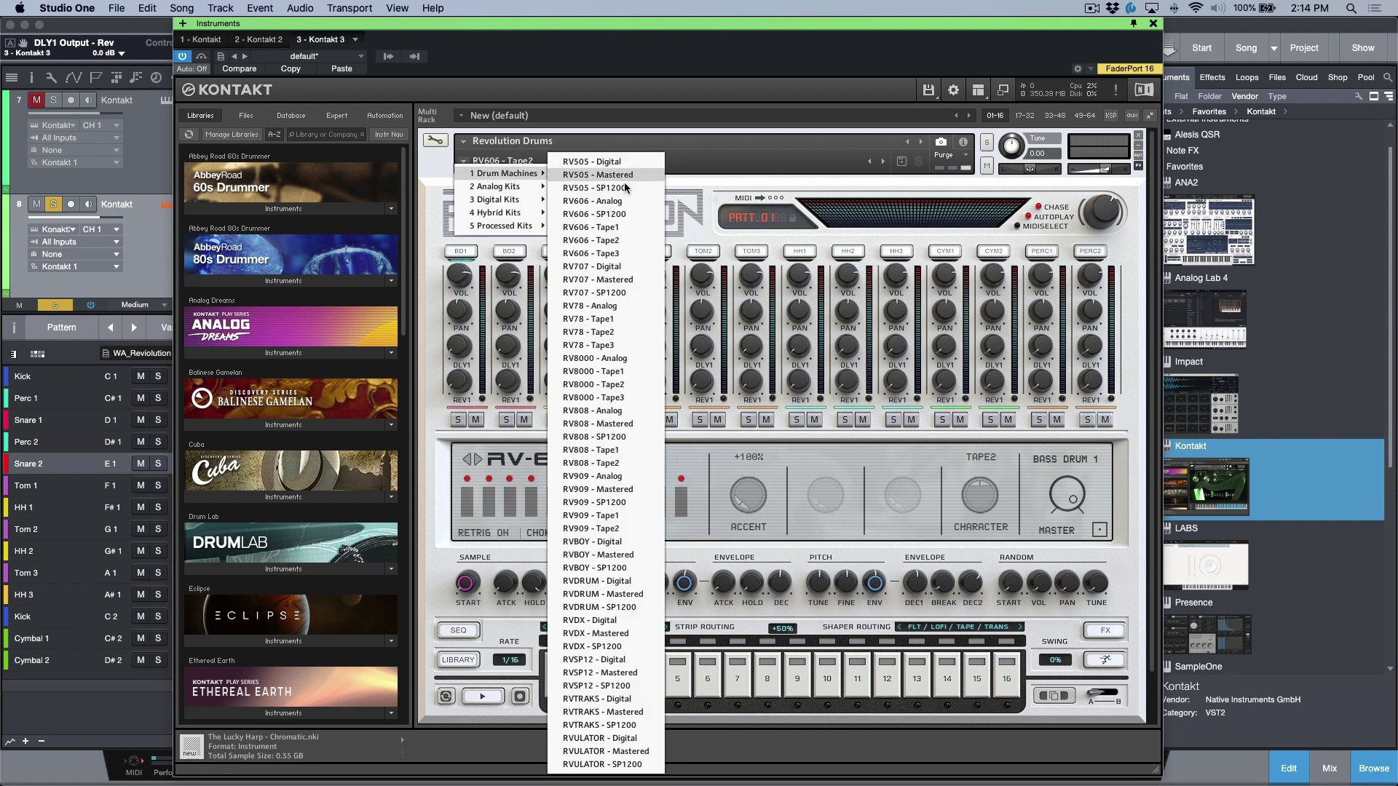
{"action": "left_click", "coordinate": [601, 633]}
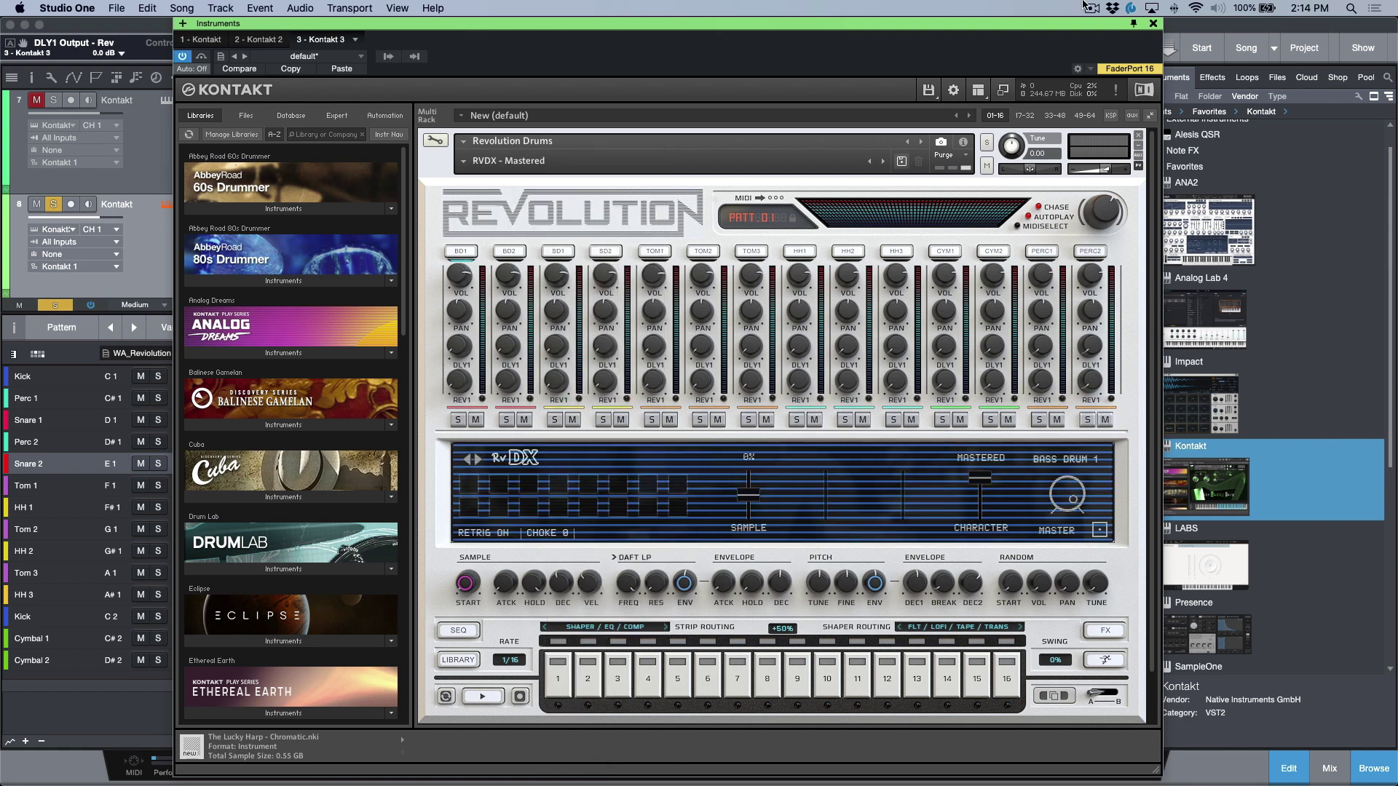
{"action": "left_click", "coordinate": [1153, 24]}
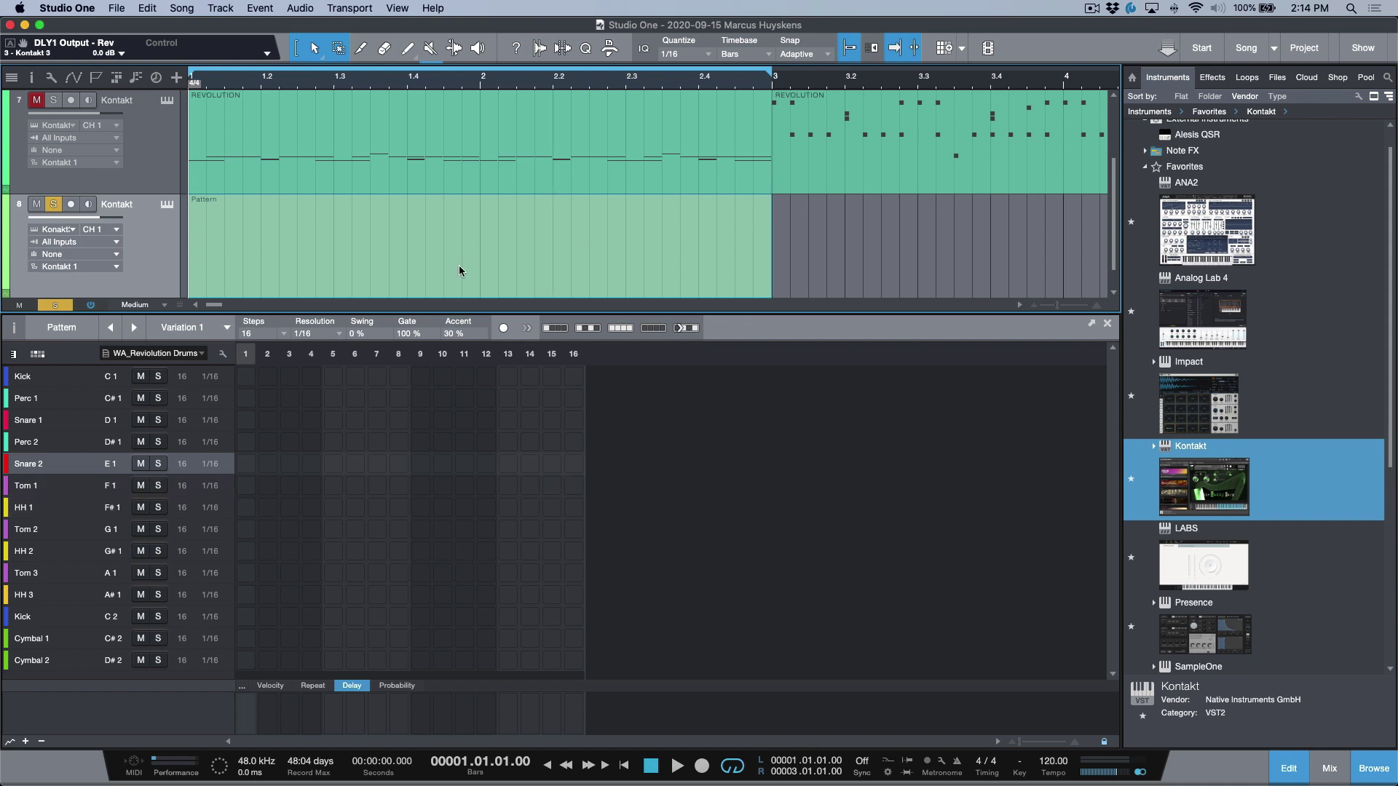
Undo the pattern insertion on track 8 and put an empty instrument part in its place.
{"action": "key", "text": "super+z"}
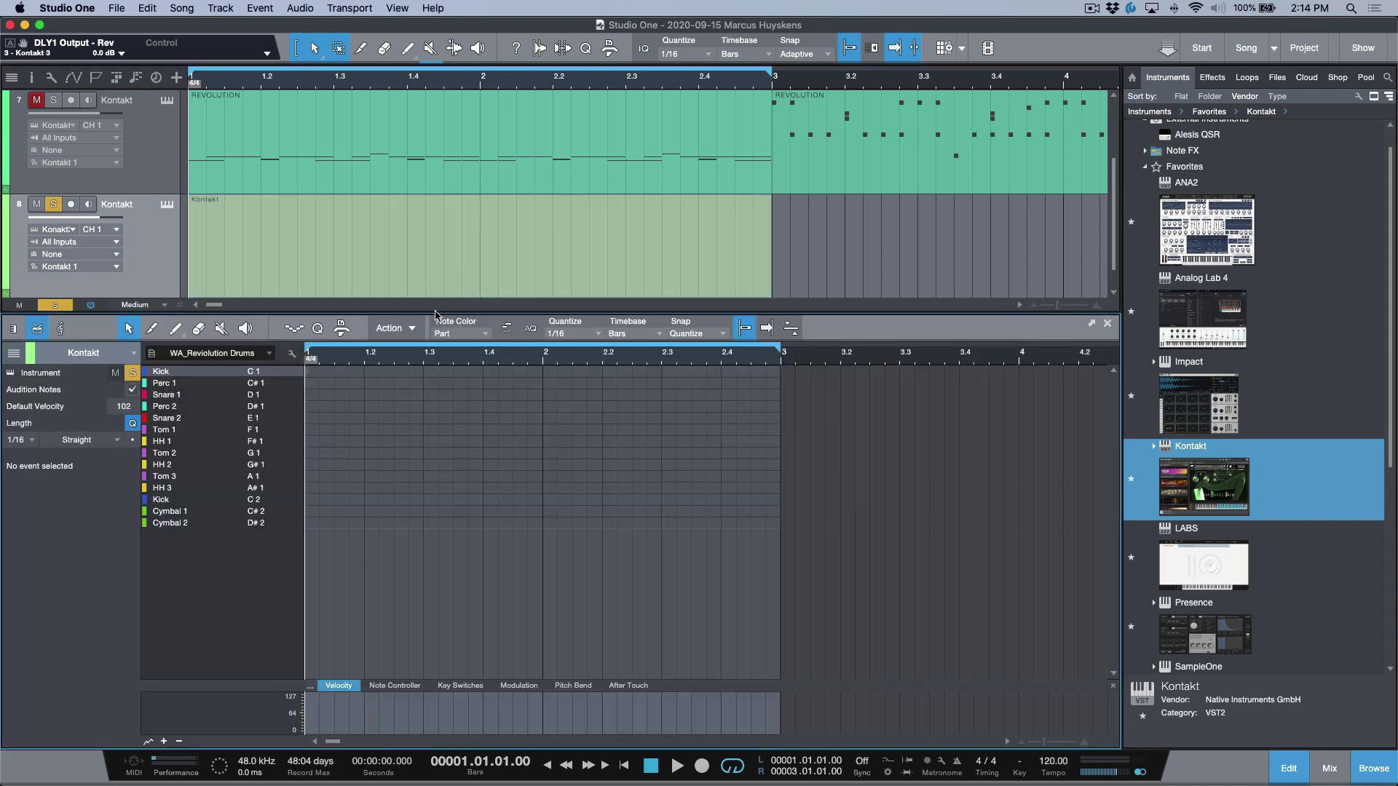